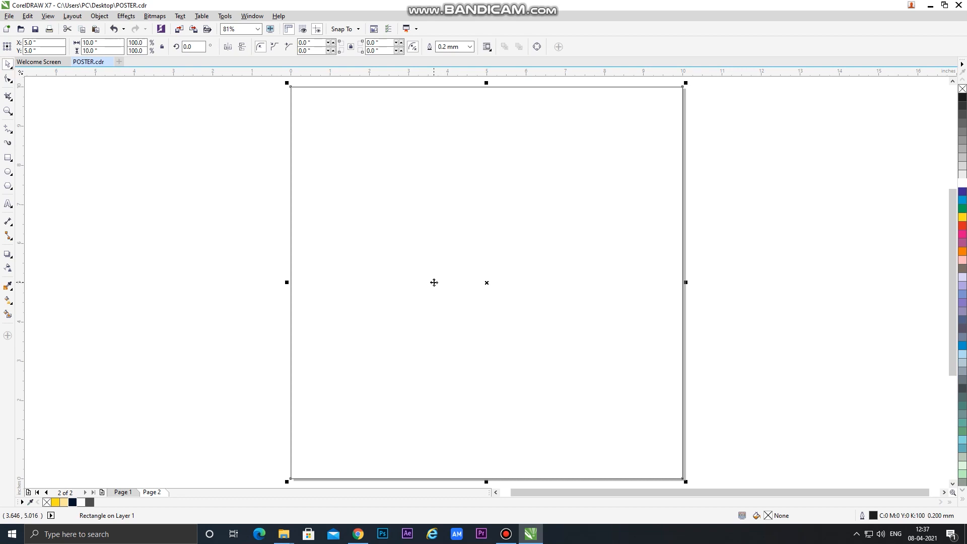
Duplicate the 10-inch square, narrow the copy to about 54% width and rotate it 45 degrees.
{"action": "key", "text": "plus"}
{"action": "left_click_drag", "start_coordinate": [290, 283], "coordinate": [378, 291]}
{"action": "scroll", "coordinate": [381, 286], "scroll_direction": "down", "scroll_amount": 3}
{"action": "left_click", "coordinate": [193, 46]}
{"action": "type", "text": "45"}
{"action": "key", "text": "Return"}
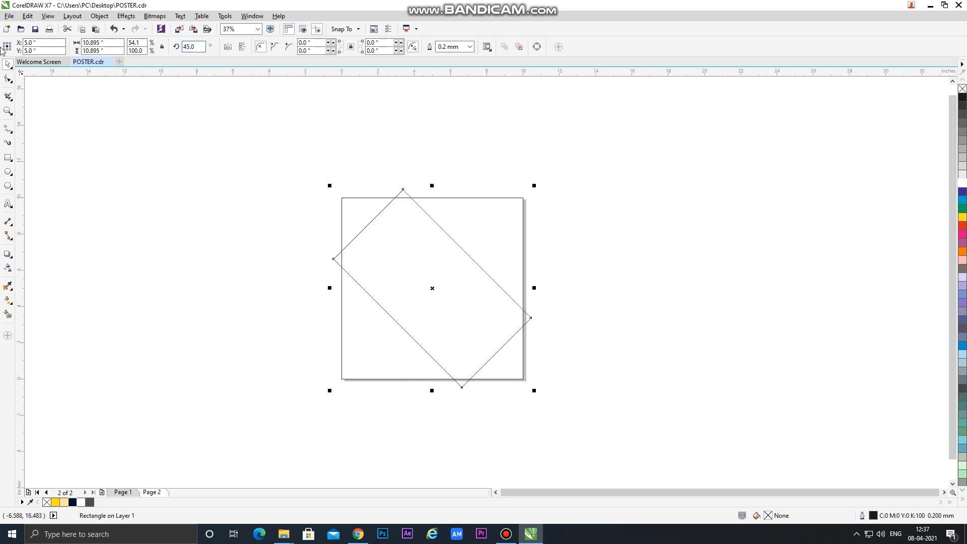
Mirror the tilted rectangle horizontally, move it over the page's lower-left corner and fully round its ends into a capsule.
{"action": "left_click", "coordinate": [228, 46]}
{"action": "left_click_drag", "start_coordinate": [441, 288], "coordinate": [375, 356]}
{"action": "left_click", "coordinate": [8, 80]}
{"action": "left_click_drag", "start_coordinate": [395, 261], "coordinate": [338, 316]}
{"action": "left_click", "coordinate": [8, 66]}
{"action": "left_click_drag", "start_coordinate": [410, 331], "coordinate": [422, 317]}
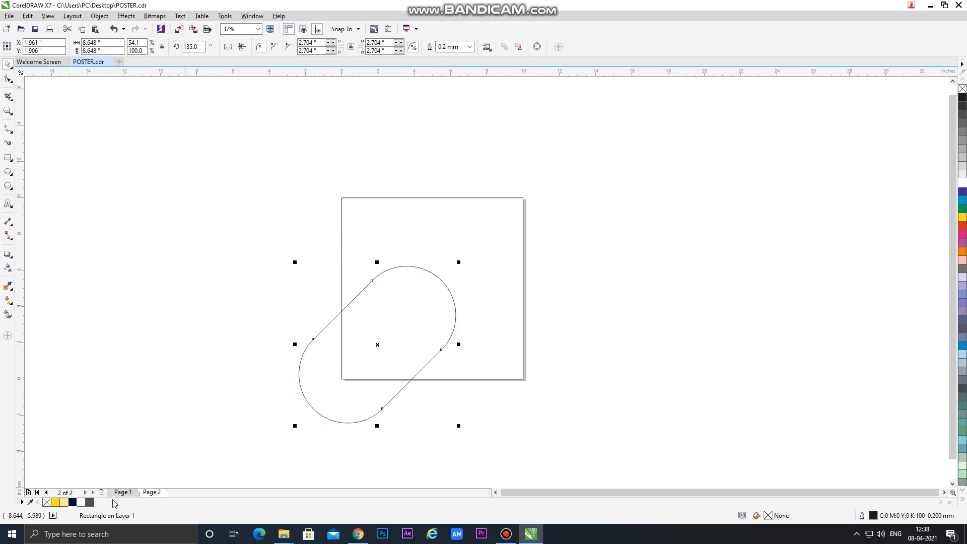
Fill the capsule with pale yellow (#FCE69B) and set its outline width to None.
{"action": "left_click", "coordinate": [68, 502]}
{"action": "left_click", "coordinate": [98, 367]}
{"action": "key", "text": "F4"}
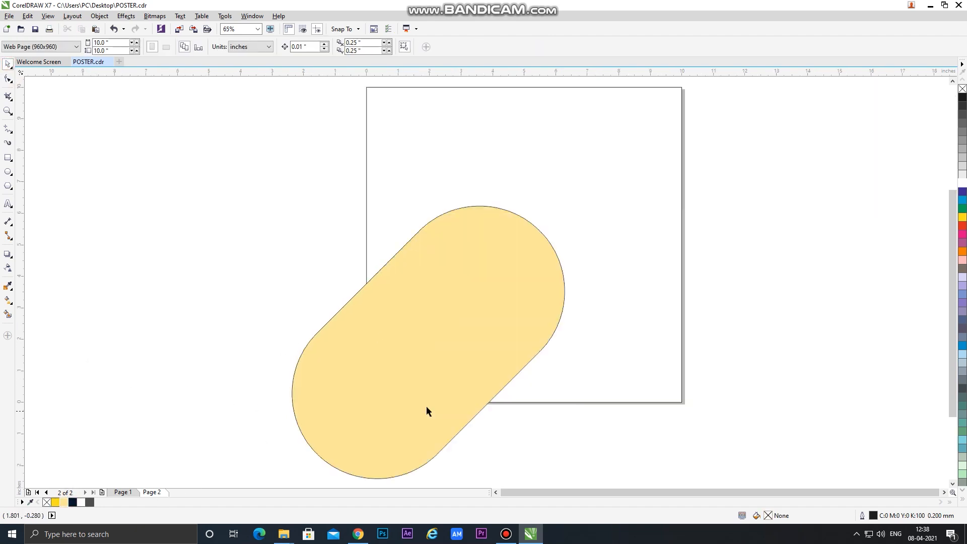
{"action": "left_click", "coordinate": [438, 349]}
{"action": "double_click", "coordinate": [871, 515]}
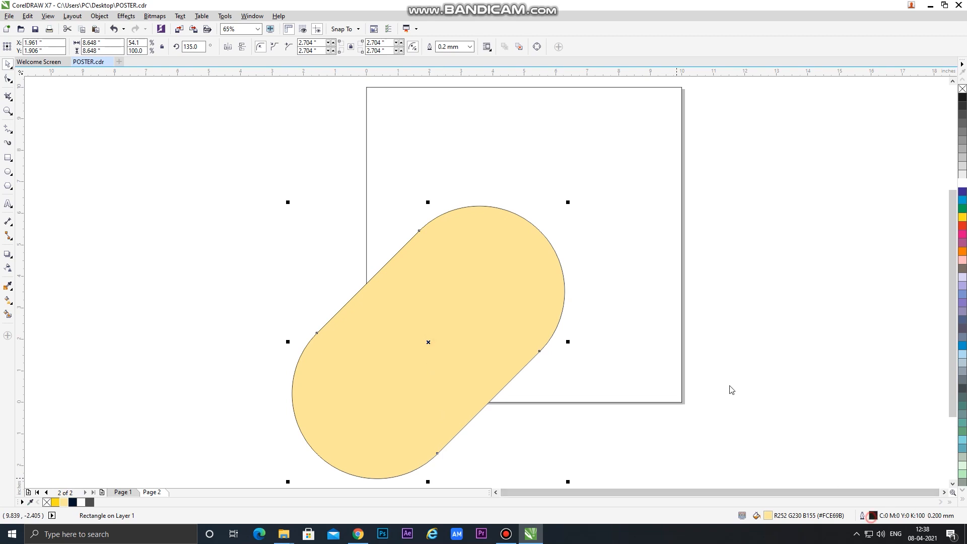
{"action": "left_click", "coordinate": [421, 201]}
{"action": "left_click", "coordinate": [398, 208]}
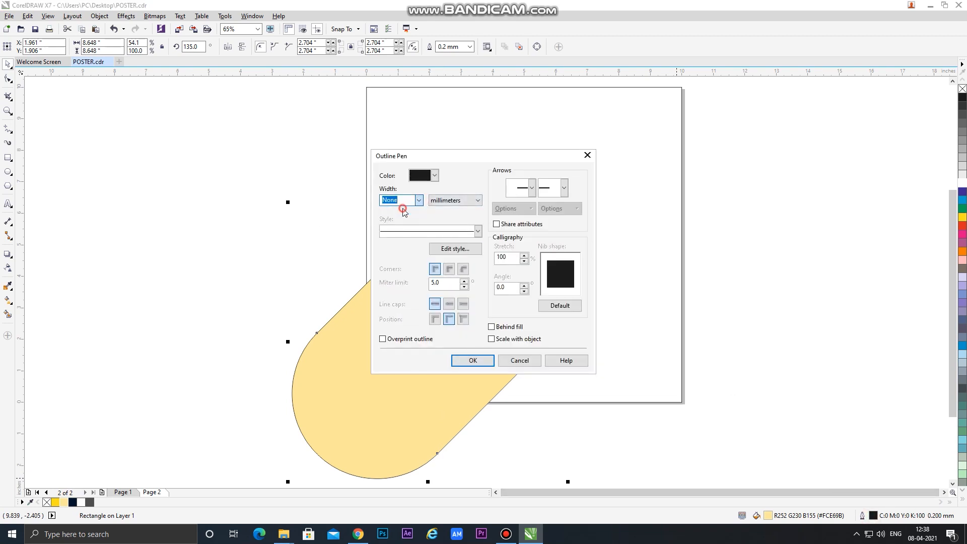
{"action": "left_click", "coordinate": [473, 360]}
PowerClip the pale yellow capsule inside the page square, enlarging it to about 9.63 inches and shifting it toward the lower-left corner.
{"action": "right_click", "coordinate": [456, 321]}
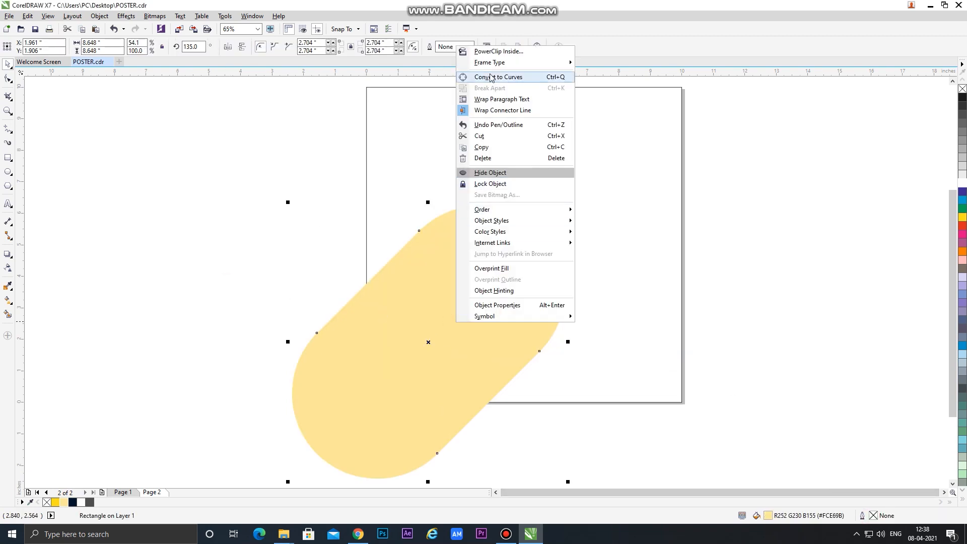
{"action": "left_click", "coordinate": [509, 52]}
{"action": "left_click", "coordinate": [598, 205]}
{"action": "left_click", "coordinate": [508, 295], "text": "ctrl"}
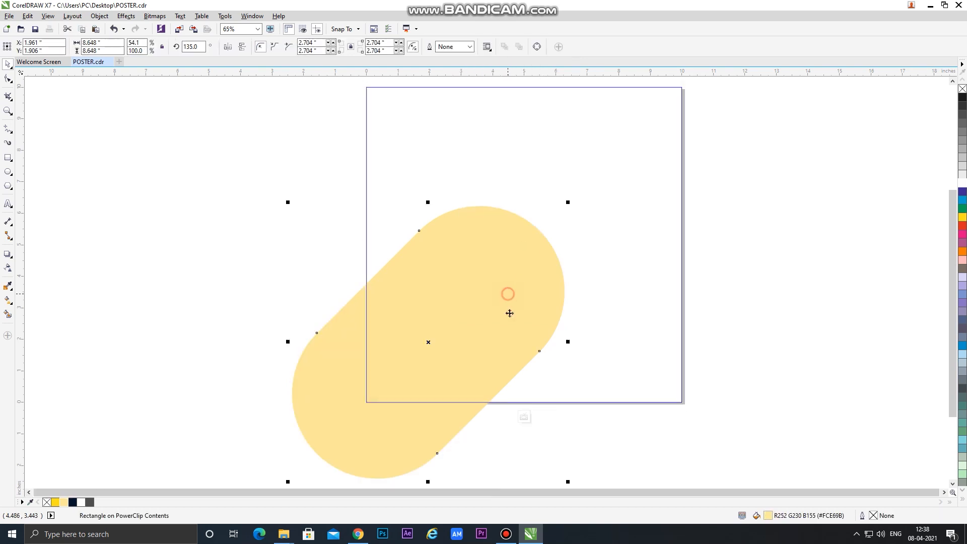
{"action": "scroll", "coordinate": [548, 393], "scroll_direction": "down", "scroll_amount": 3}
{"action": "left_click_drag", "start_coordinate": [558, 303], "coordinate": [566, 294]}
{"action": "left_click_drag", "start_coordinate": [528, 339], "coordinate": [522, 353]}
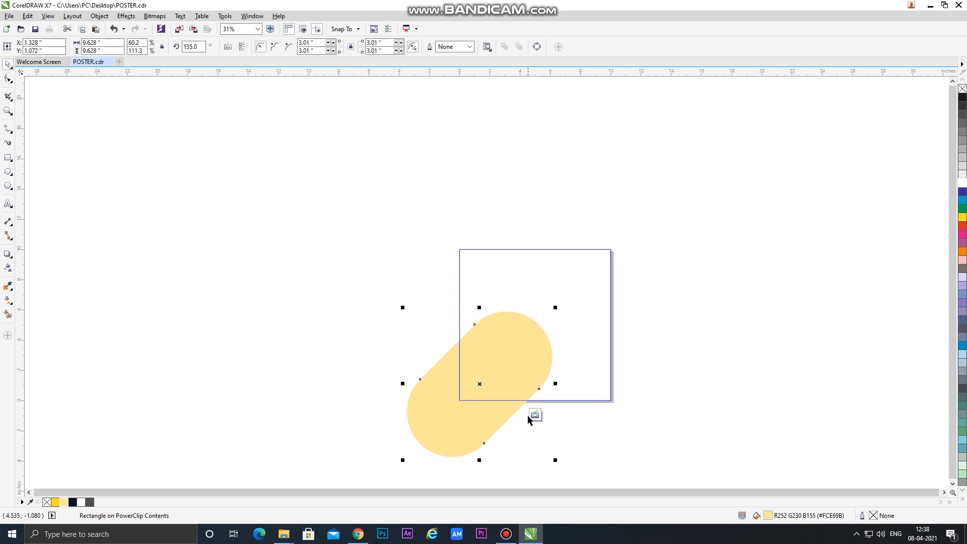
{"action": "left_click", "coordinate": [534, 413]}
Paste a capsule copy over the page's upper-right corner, shrunk to about 6.95 inches and filled with dark navy.
{"action": "left_click", "coordinate": [801, 370]}
{"action": "key", "text": "ctrl+v"}
{"action": "left_click_drag", "start_coordinate": [522, 351], "coordinate": [663, 243]}
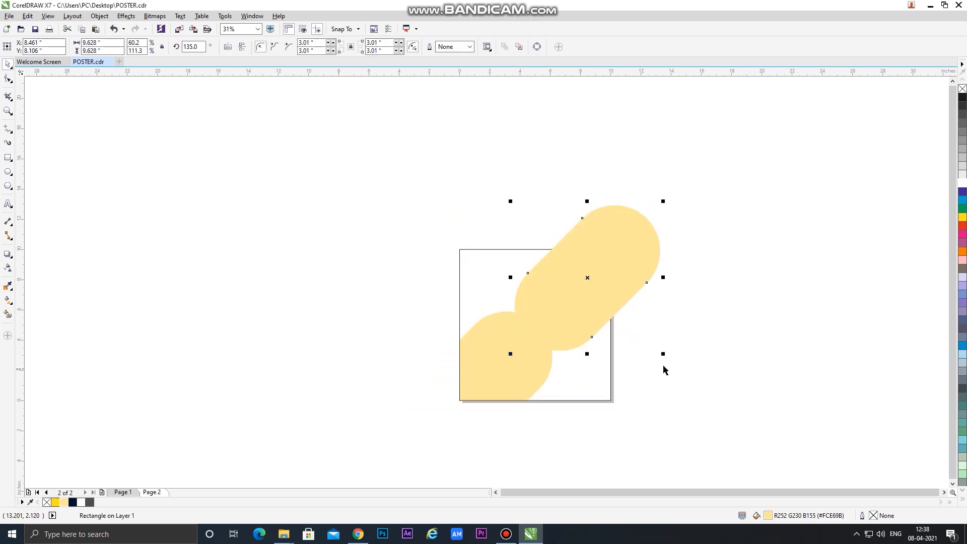
{"action": "left_click_drag", "start_coordinate": [663, 354], "coordinate": [643, 333]}
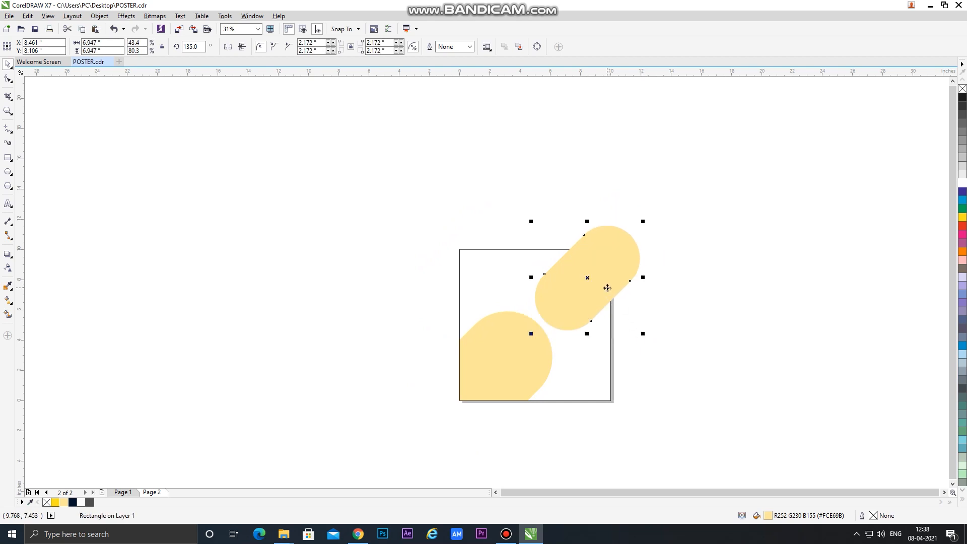
{"action": "left_click", "coordinate": [73, 502]}
{"action": "left_click", "coordinate": [73, 460]}
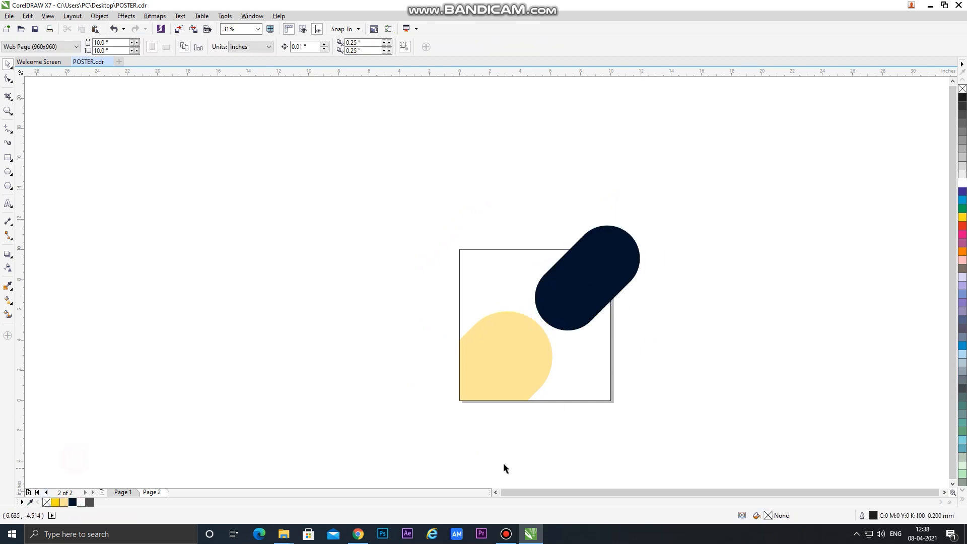
PowerClip the navy capsule inside the page square.
{"action": "scroll", "coordinate": [503, 462], "scroll_direction": "down", "scroll_amount": 2}
{"action": "scroll", "coordinate": [519, 418], "scroll_direction": "up", "scroll_amount": 4}
{"action": "left_click", "coordinate": [579, 255]}
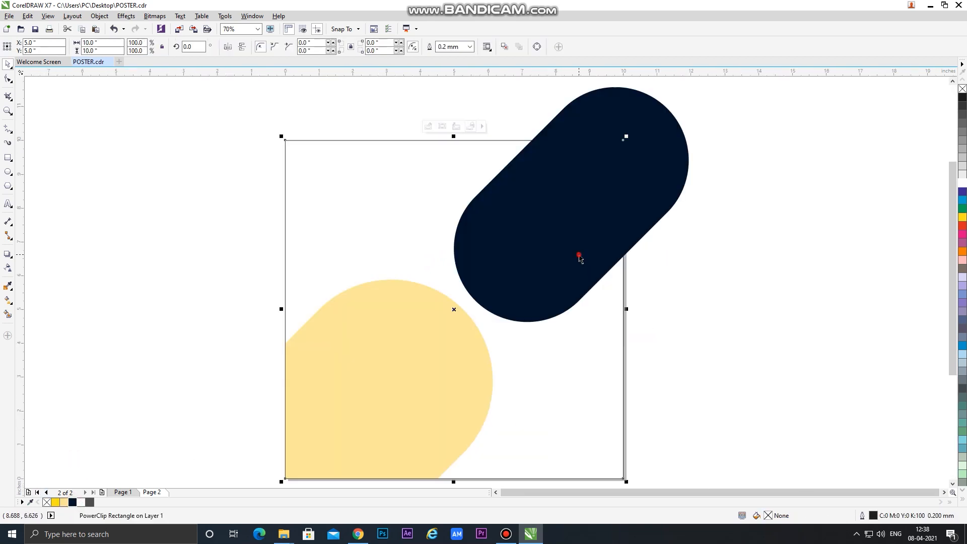
{"action": "right_click", "coordinate": [579, 247]}
{"action": "left_click", "coordinate": [622, 252]}
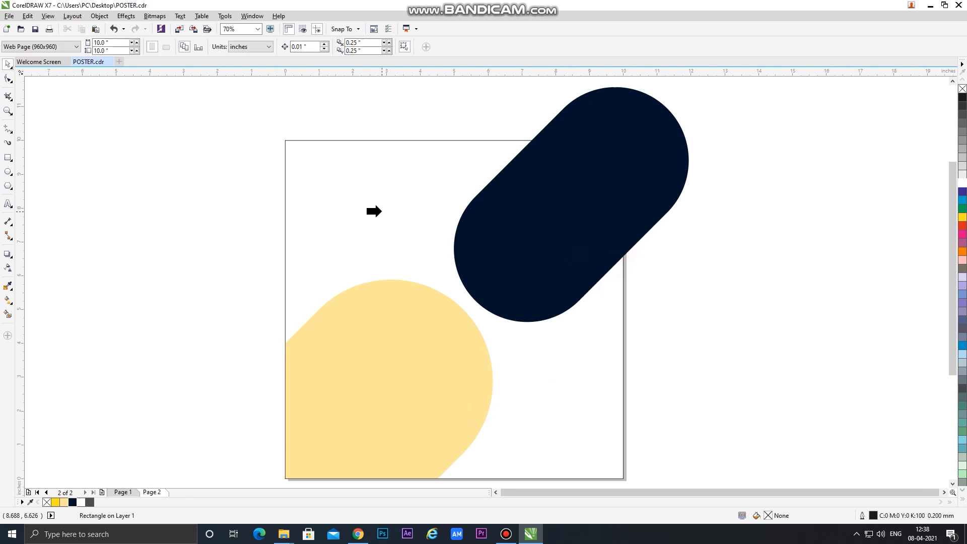
{"action": "left_click", "coordinate": [377, 210]}
{"action": "left_click", "coordinate": [734, 279]}
{"action": "key", "text": "shift+F4"}
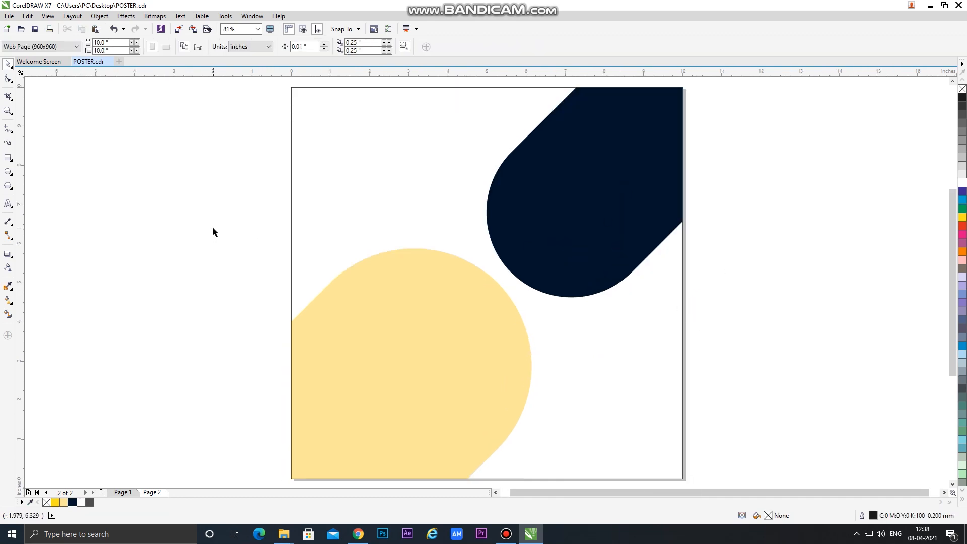
Set the page square's outline width to None.
{"action": "left_click", "coordinate": [375, 191]}
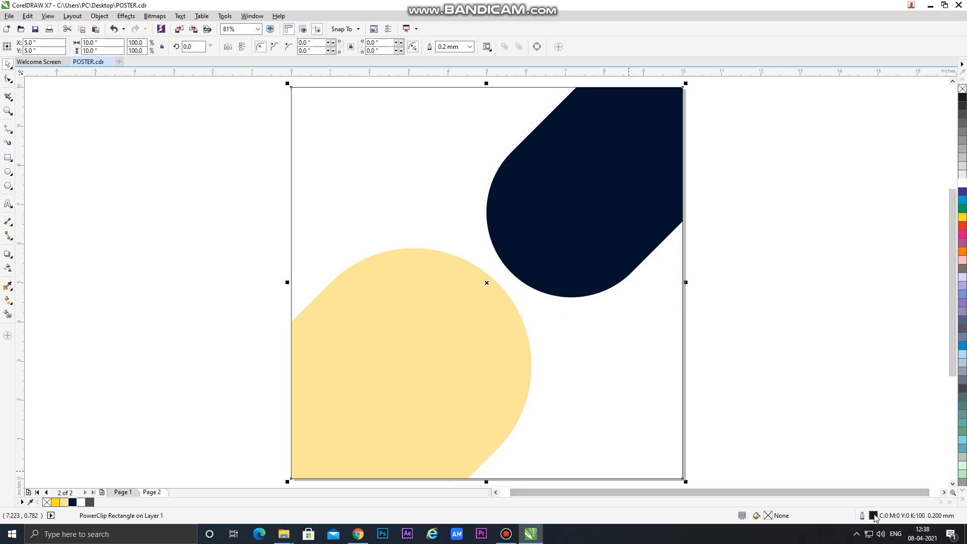
{"action": "double_click", "coordinate": [873, 516]}
{"action": "left_click", "coordinate": [418, 200]}
{"action": "left_click", "coordinate": [390, 211]}
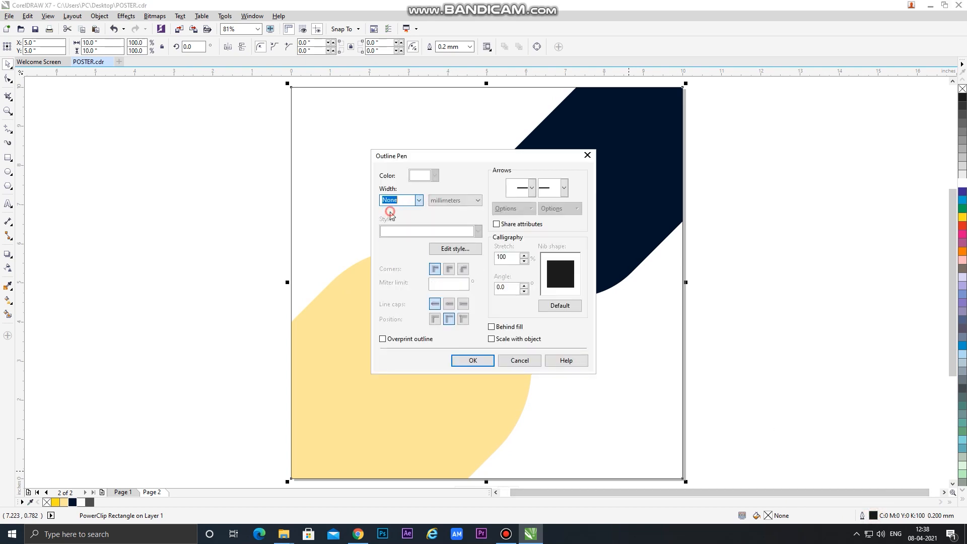
{"action": "left_click", "coordinate": [484, 359]}
{"action": "left_click", "coordinate": [246, 261]}
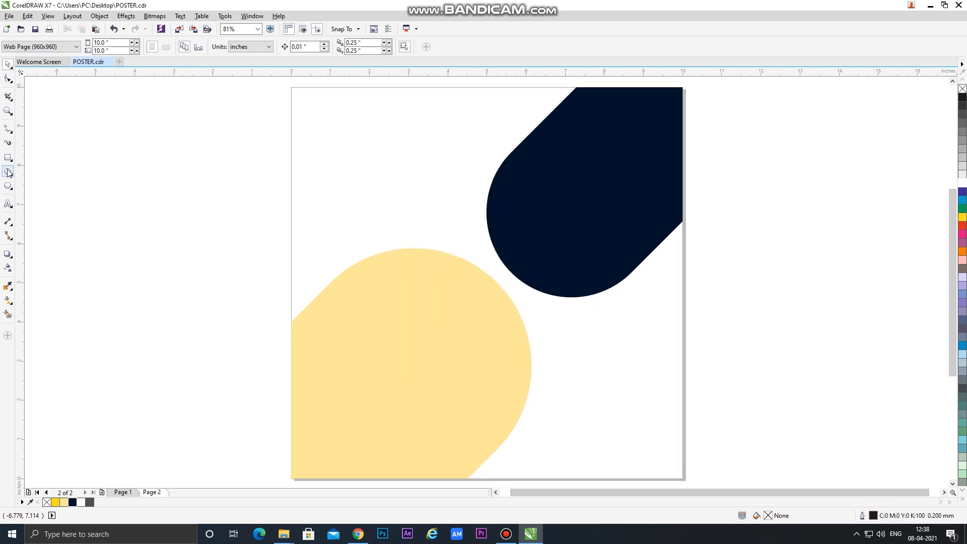
Draw a circle about 5.48 inches across and position it overlapping both capsules near the page centre.
{"action": "left_click", "coordinate": [7, 172]}
{"action": "left_click_drag", "start_coordinate": [411, 188], "coordinate": [628, 407]}
{"action": "left_click", "coordinate": [8, 64]}
{"action": "left_click_drag", "start_coordinate": [523, 296], "coordinate": [519, 260]}
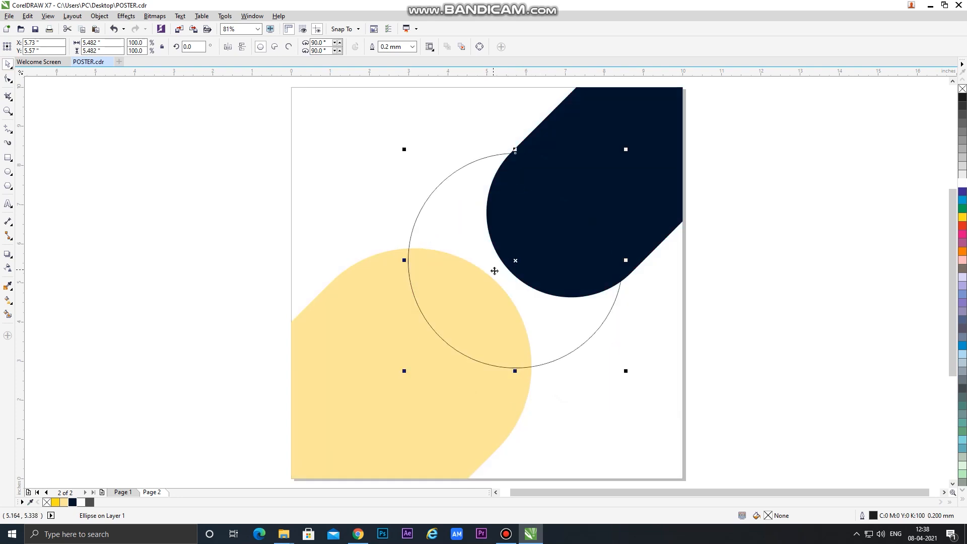
Set the circle's outline to 2.5 mm wide and sample the document's bright yellow as its colour.
{"action": "left_click", "coordinate": [412, 46]}
{"action": "left_click", "coordinate": [394, 132]}
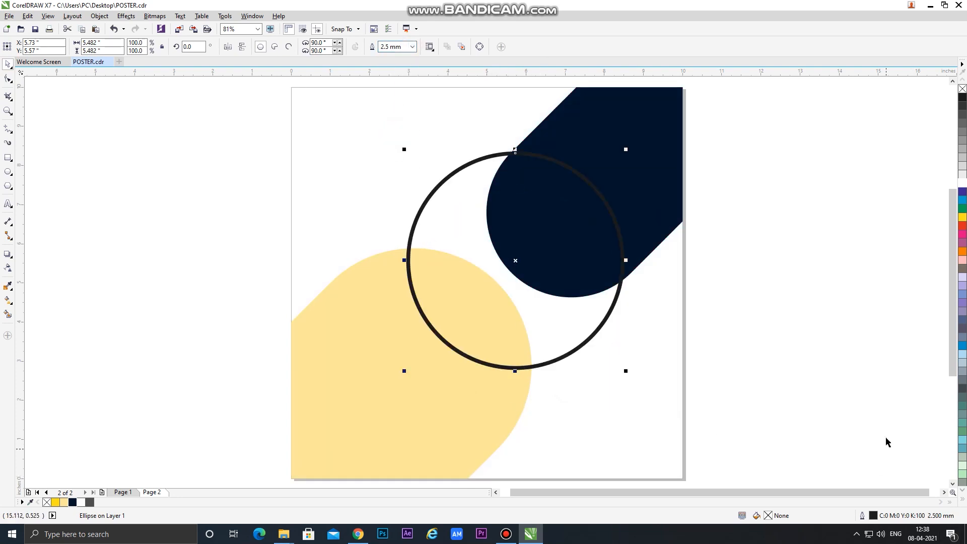
{"action": "double_click", "coordinate": [873, 516]}
{"action": "left_click", "coordinate": [434, 175]}
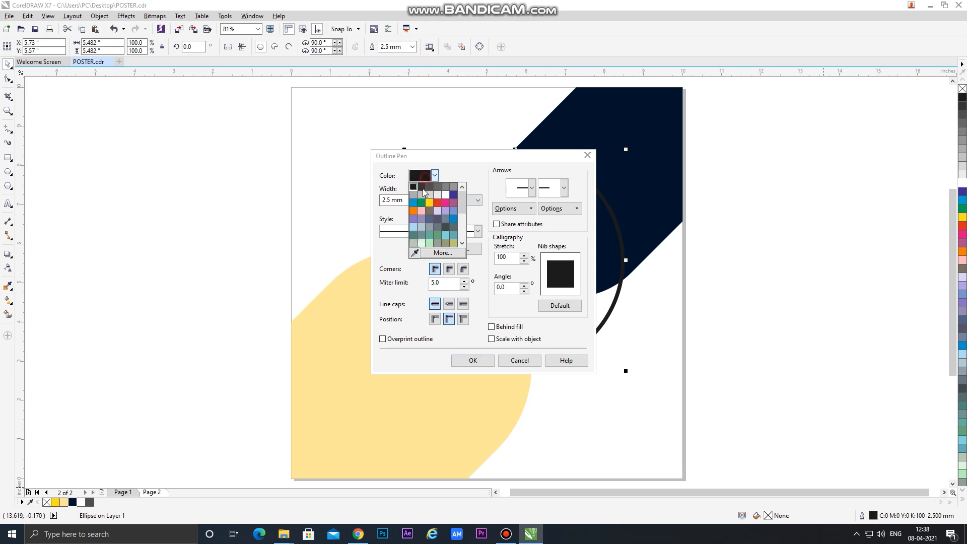
{"action": "left_click", "coordinate": [414, 253]}
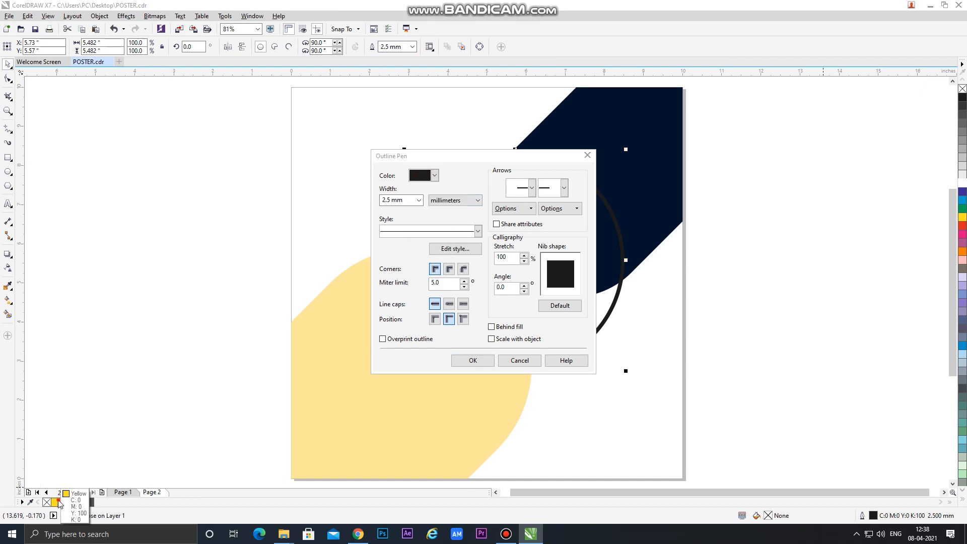
{"action": "left_click", "coordinate": [56, 501]}
{"action": "left_click", "coordinate": [468, 361]}
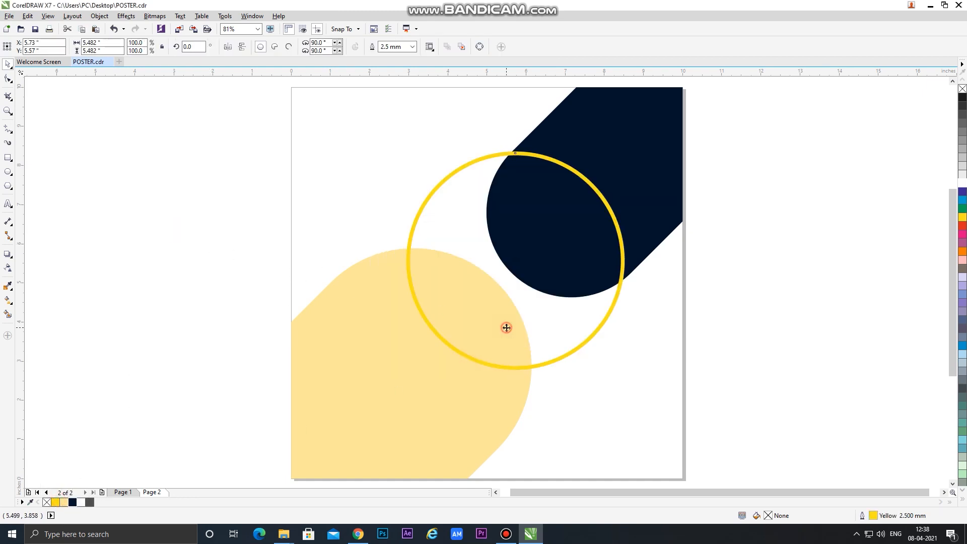
Create a concentric copy of the circle about 4.74 inches across and change its outline colour to white.
{"action": "left_click_drag", "start_coordinate": [625, 372], "coordinate": [607, 371]}
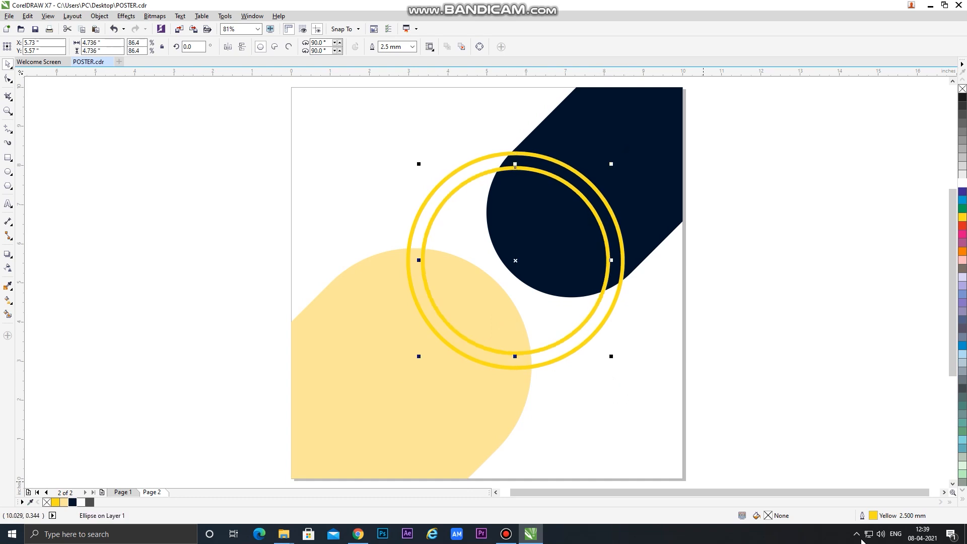
{"action": "double_click", "coordinate": [870, 514]}
{"action": "left_click", "coordinate": [434, 175]}
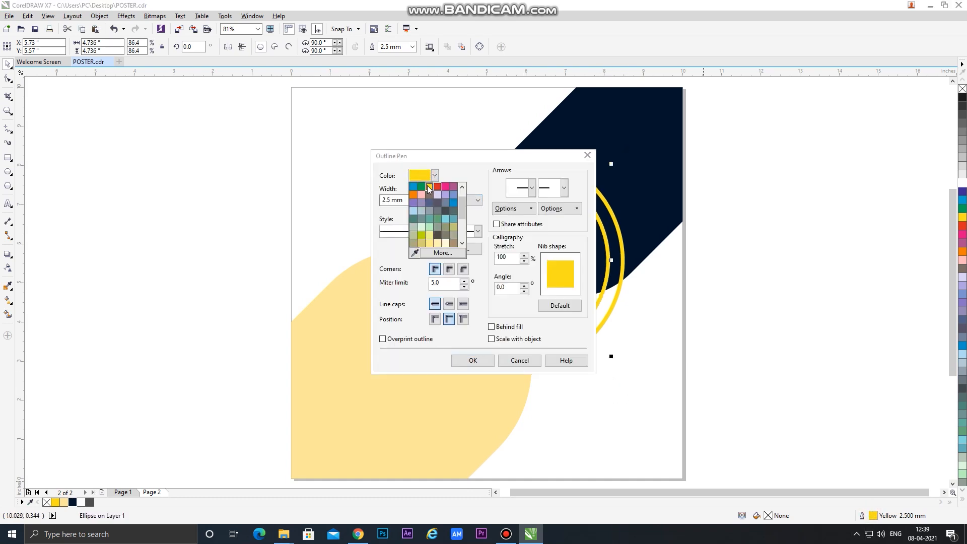
{"action": "left_click_drag", "start_coordinate": [460, 207], "coordinate": [462, 193]}
{"action": "left_click", "coordinate": [443, 196]}
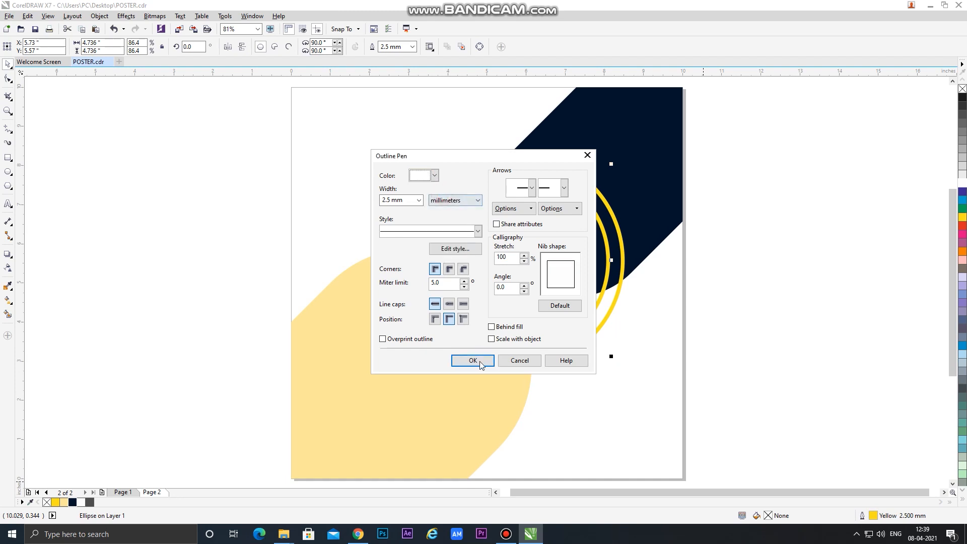
{"action": "left_click", "coordinate": [478, 363]}
{"action": "left_click", "coordinate": [277, 278]}
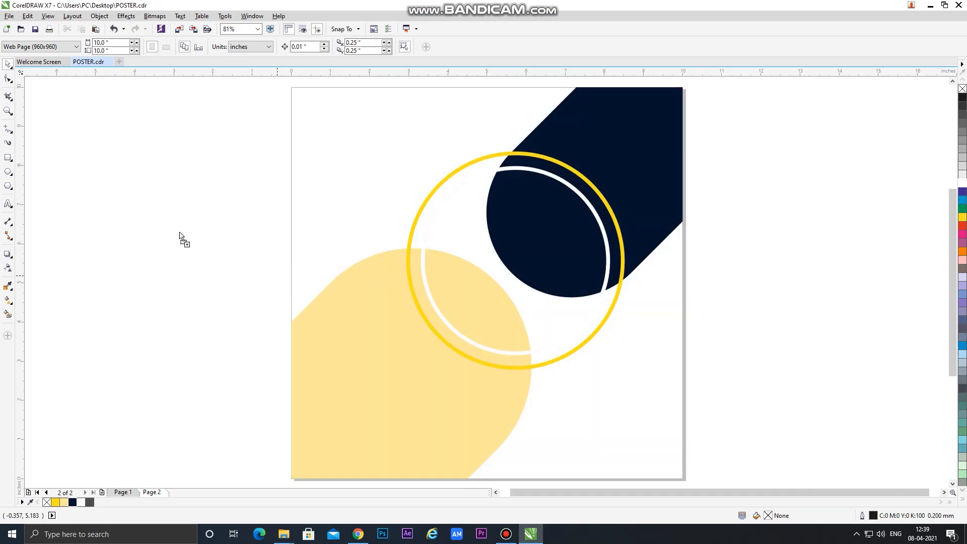
Paste the cut-out photo of the woman in yellow and scale it down to about 3.59 by 4.59 inches.
{"action": "key", "text": "ctrl+v"}
{"action": "right_click", "coordinate": [178, 234]}
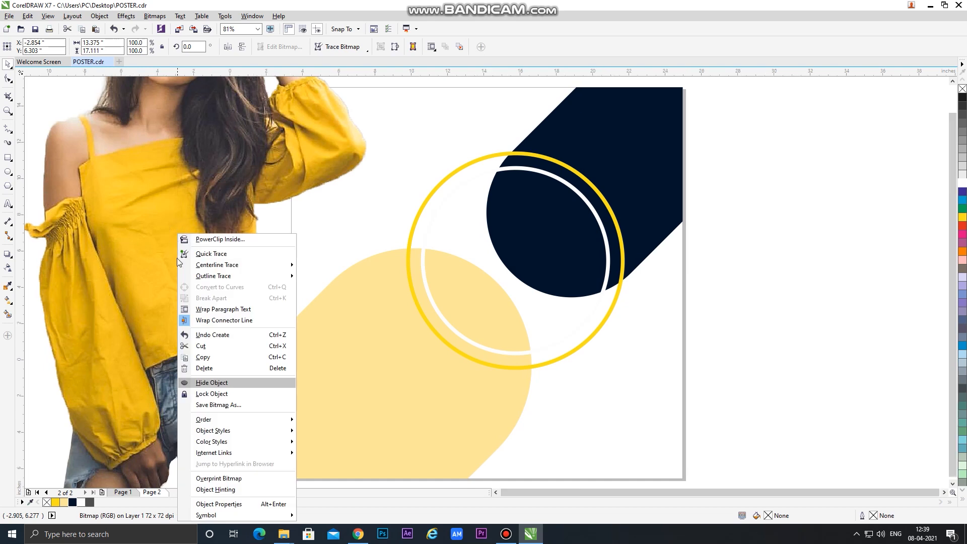
{"action": "scroll", "coordinate": [177, 258], "scroll_direction": "down", "scroll_amount": 2}
{"action": "key", "text": "F4"}
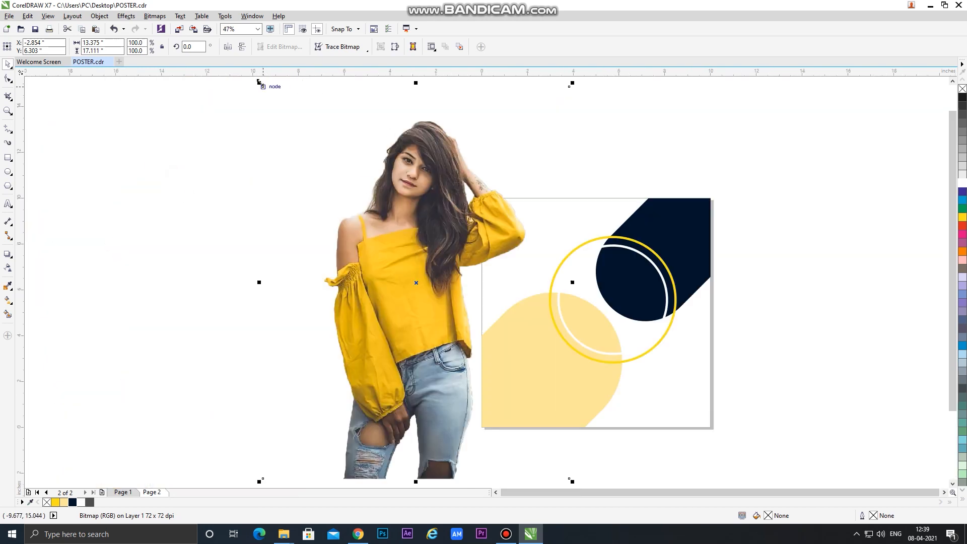
{"action": "left_click_drag", "start_coordinate": [259, 83], "coordinate": [372, 227]}
PowerClip the photo inside the inner circle, enlarging it to about 5.36 by 6.86 inches and shifting it downward.
{"action": "right_click", "coordinate": [438, 236]}
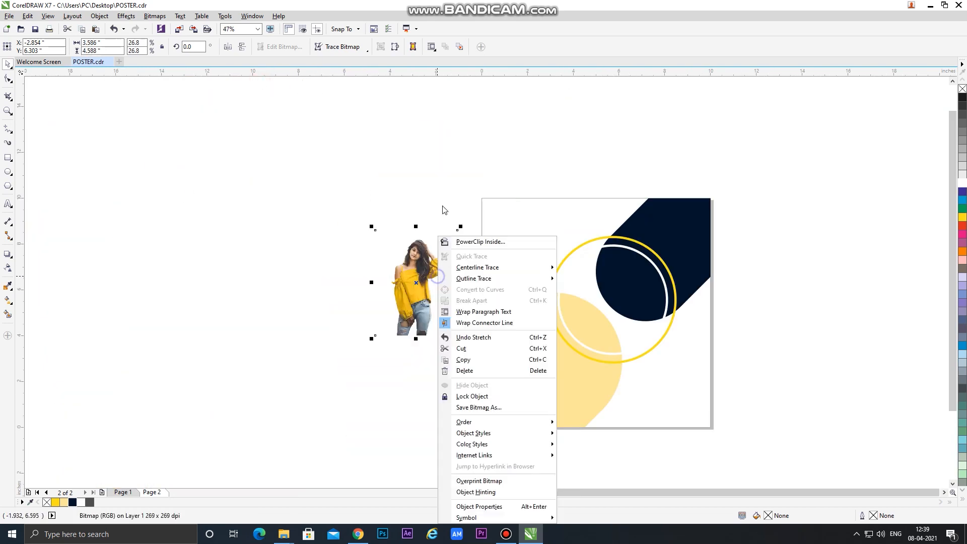
{"action": "left_click", "coordinate": [471, 242]}
{"action": "left_click", "coordinate": [607, 335]}
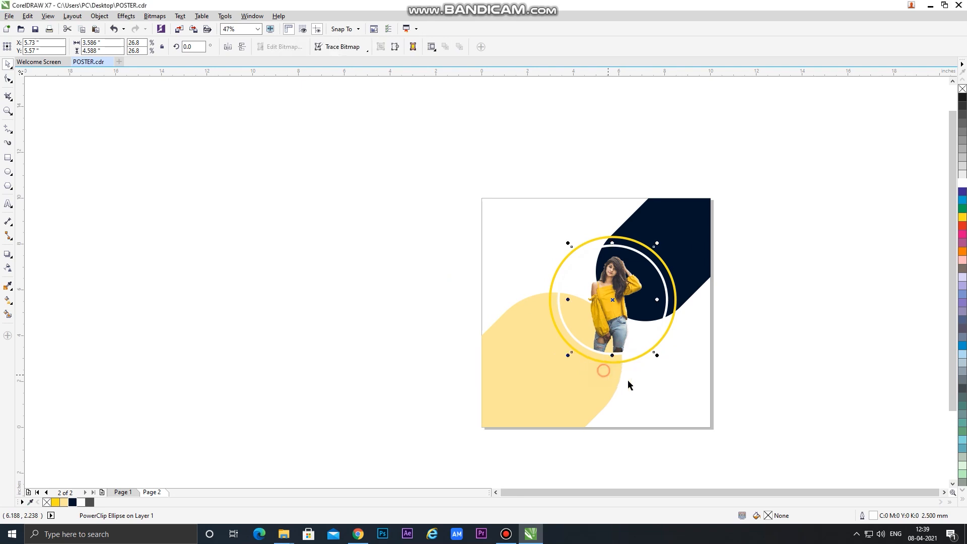
{"action": "left_click_drag", "start_coordinate": [659, 356], "coordinate": [675, 373]}
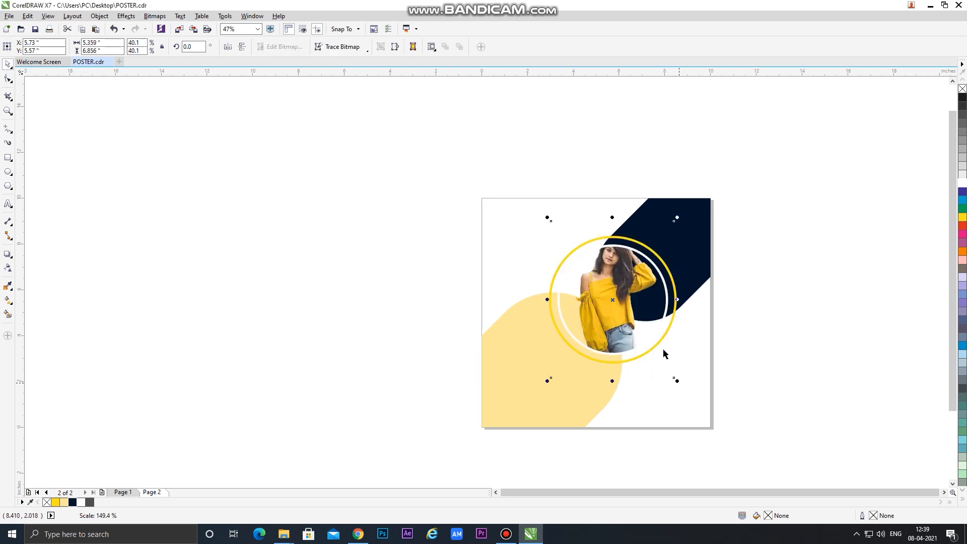
{"action": "left_click_drag", "start_coordinate": [628, 302], "coordinate": [599, 331]}
{"action": "scroll", "coordinate": [624, 322], "scroll_direction": "up", "scroll_amount": 1}
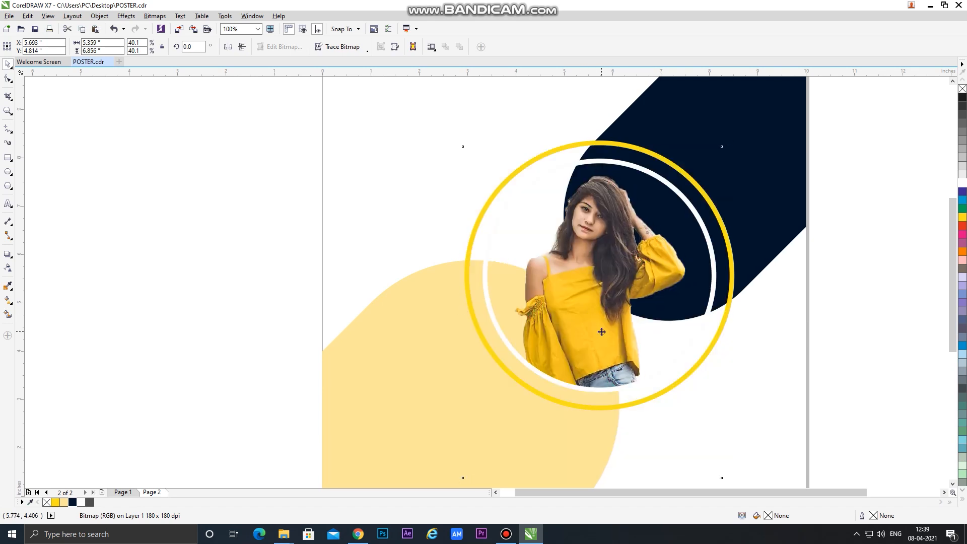
{"action": "left_click", "coordinate": [597, 330]}
{"action": "left_click", "coordinate": [261, 273]}
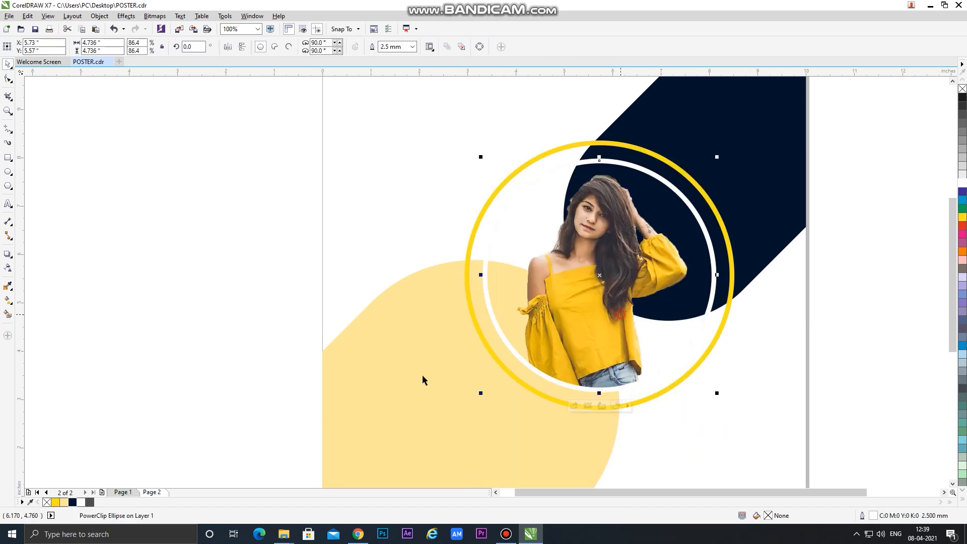
Fill the inner circle behind the photo with bright yellow.
{"action": "left_click", "coordinate": [55, 503]}
{"action": "left_click", "coordinate": [106, 342]}
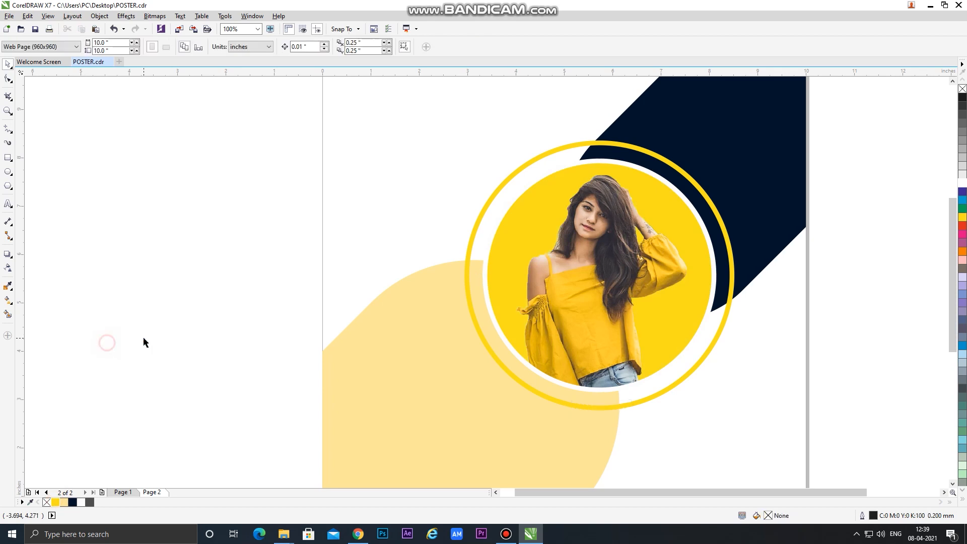
{"action": "key", "text": "shift+F4"}
{"action": "left_click", "coordinate": [506, 307]}
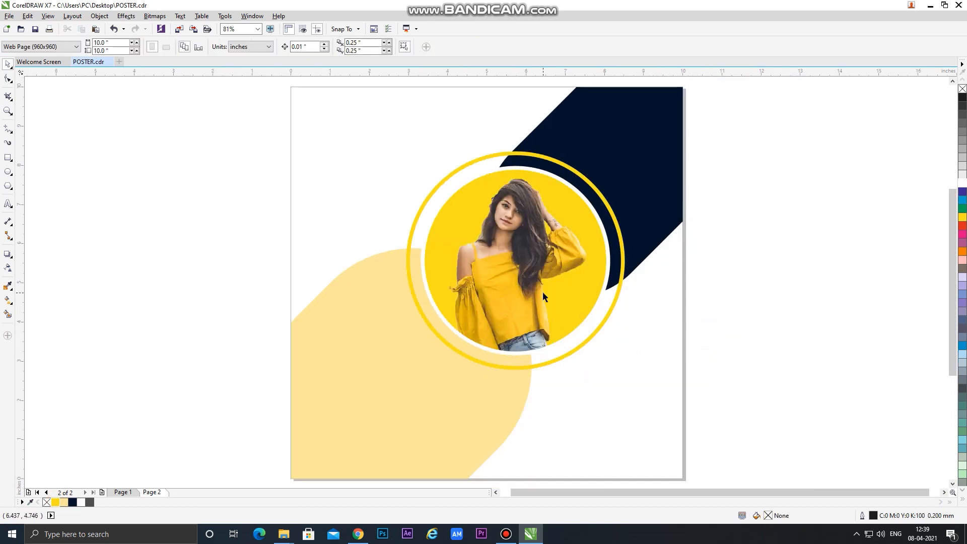
{"action": "left_click", "coordinate": [621, 292], "text": "shift"}
{"action": "key", "text": "c"}
{"action": "key", "text": "ctrl+z"}
{"action": "left_click", "coordinate": [753, 302]}
Add a PHONE : line with the phone number in Bahnschrift, scaled to about 18.6 pt near the page's upper-left corner.
{"action": "left_click", "coordinate": [102, 190]}
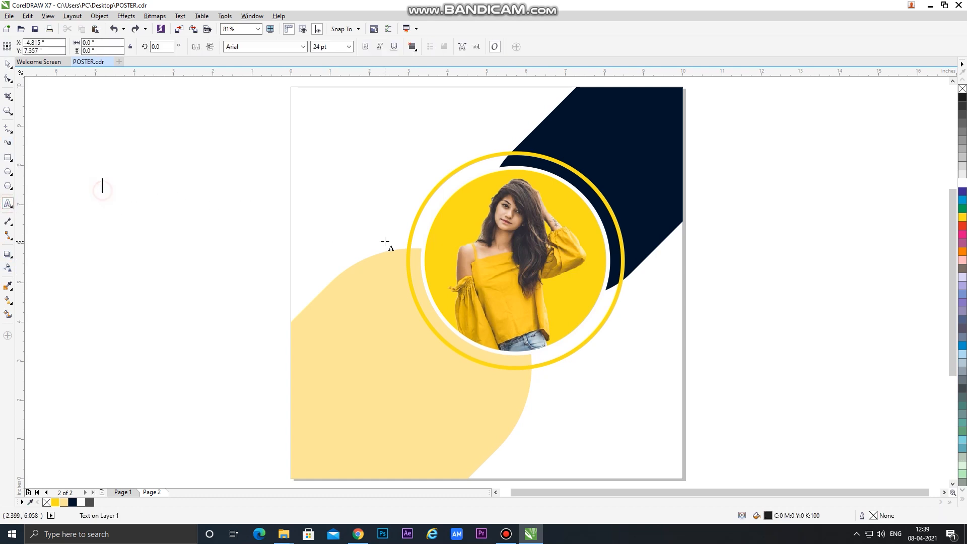
{"action": "type", "text": "PHONE : +91 123456789"}
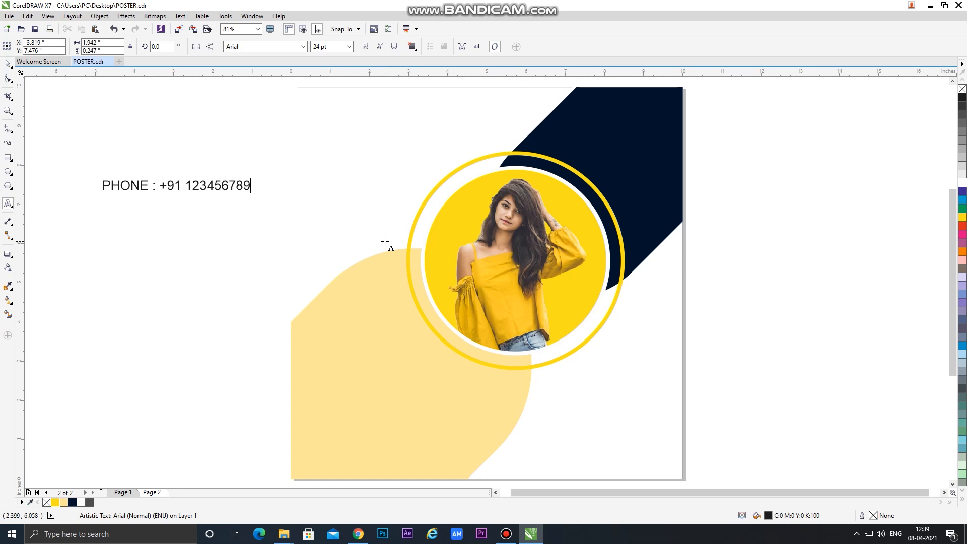
{"action": "type", "text": "0"}
{"action": "left_click", "coordinate": [8, 64]}
{"action": "left_click", "coordinate": [301, 48]}
{"action": "left_click", "coordinate": [302, 48]}
{"action": "left_click", "coordinate": [259, 78]}
{"action": "left_click", "coordinate": [151, 119]}
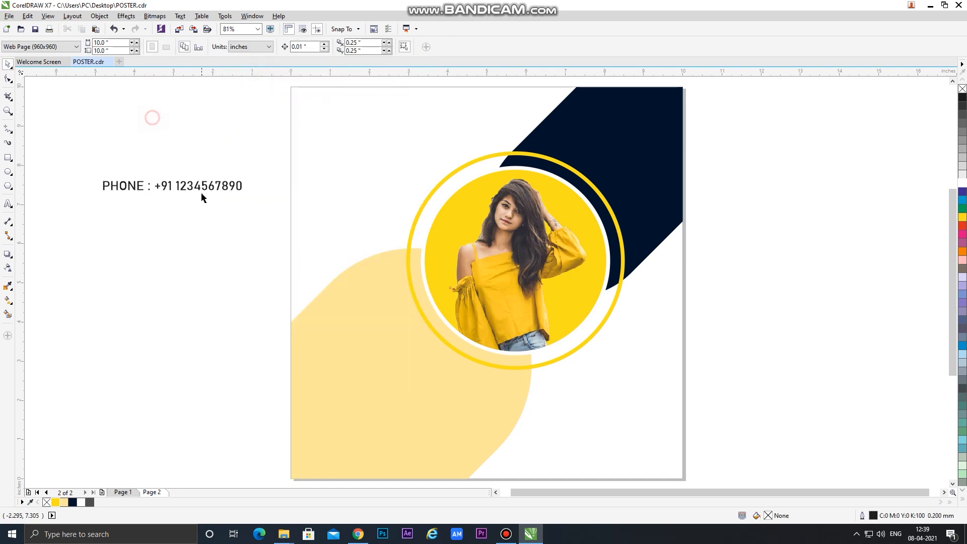
{"action": "left_click_drag", "start_coordinate": [204, 188], "coordinate": [405, 122]}
{"action": "left_click", "coordinate": [336, 121]}
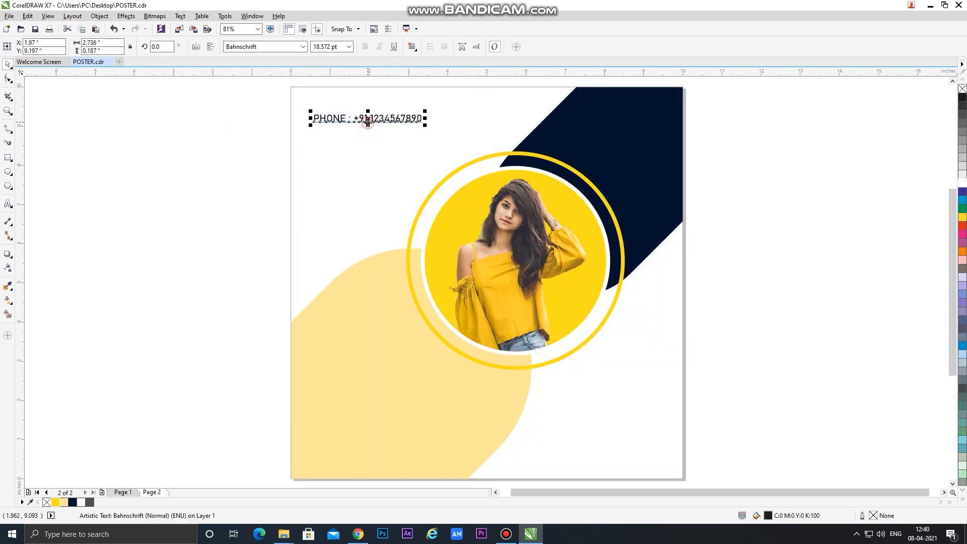
Copy the phone line onto the navy shape and colour the copy white.
{"action": "left_click_drag", "start_coordinate": [367, 119], "coordinate": [617, 136]}
{"action": "left_click", "coordinate": [962, 182]}
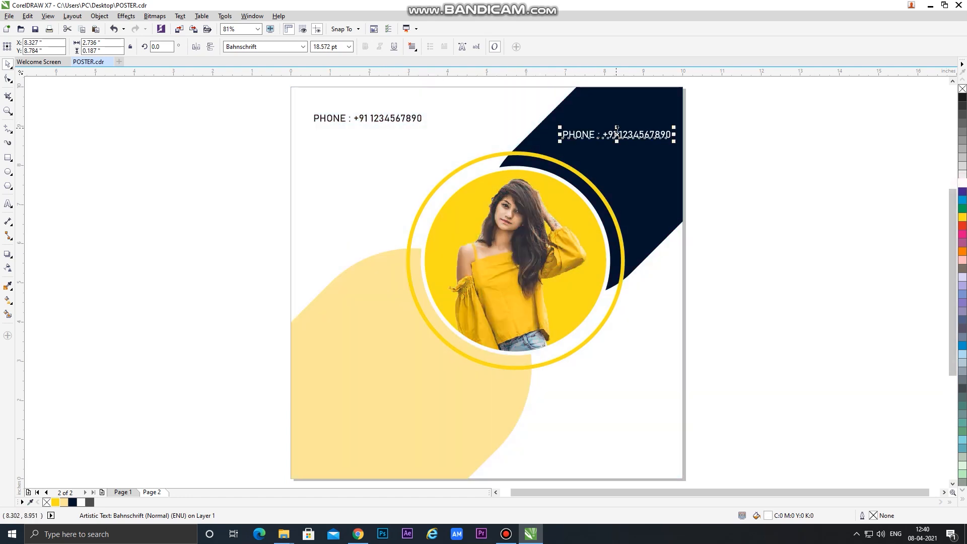
{"action": "key", "text": "ctrl+a"}
{"action": "left_click", "coordinate": [833, 161]}
Replace the white text on the navy shape with LOGO and enlarge it.
{"action": "double_click", "coordinate": [655, 134]}
{"action": "key", "text": "ctrl+a"}
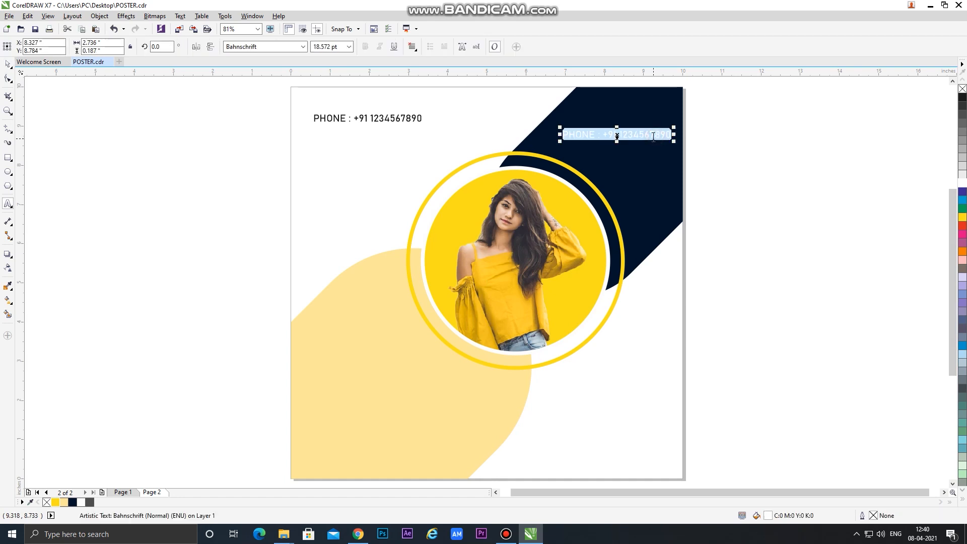
{"action": "type", "text": "LOGO"}
{"action": "left_click", "coordinate": [8, 63]}
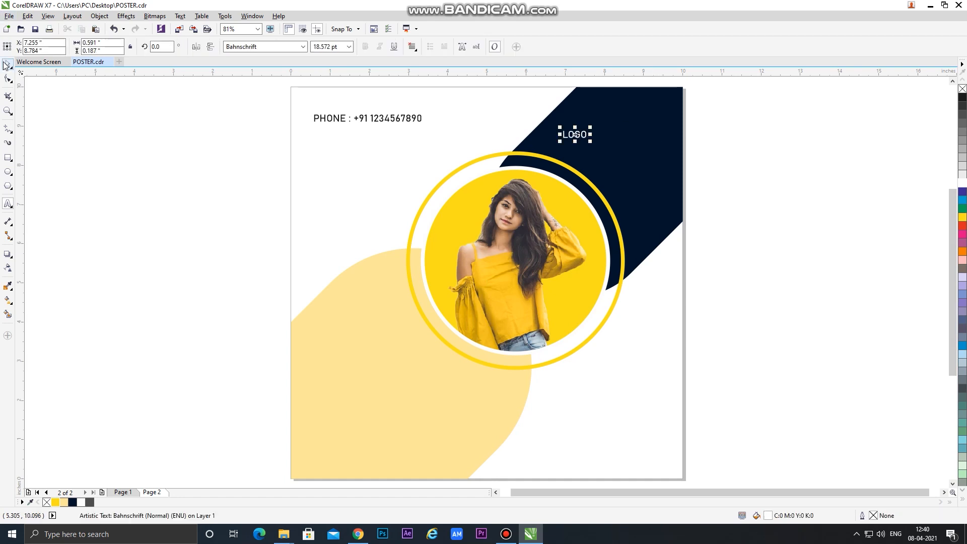
{"action": "left_click_drag", "start_coordinate": [592, 142], "coordinate": [635, 128]}
{"action": "left_click", "coordinate": [819, 205]}
Create a scaled-down copy of the yellow ring, about 2.31 inches across, and place it over the photo circle's lower-right edge.
{"action": "left_click", "coordinate": [567, 357]}
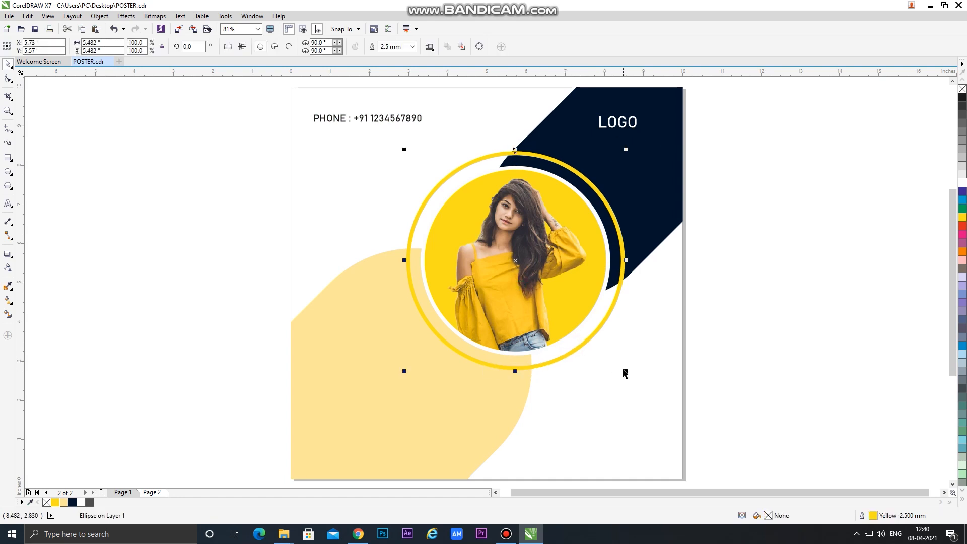
{"action": "left_click_drag", "start_coordinate": [622, 372], "coordinate": [563, 336]}
{"action": "right_click", "coordinate": [564, 337]}
{"action": "left_click_drag", "start_coordinate": [519, 256], "coordinate": [585, 332]}
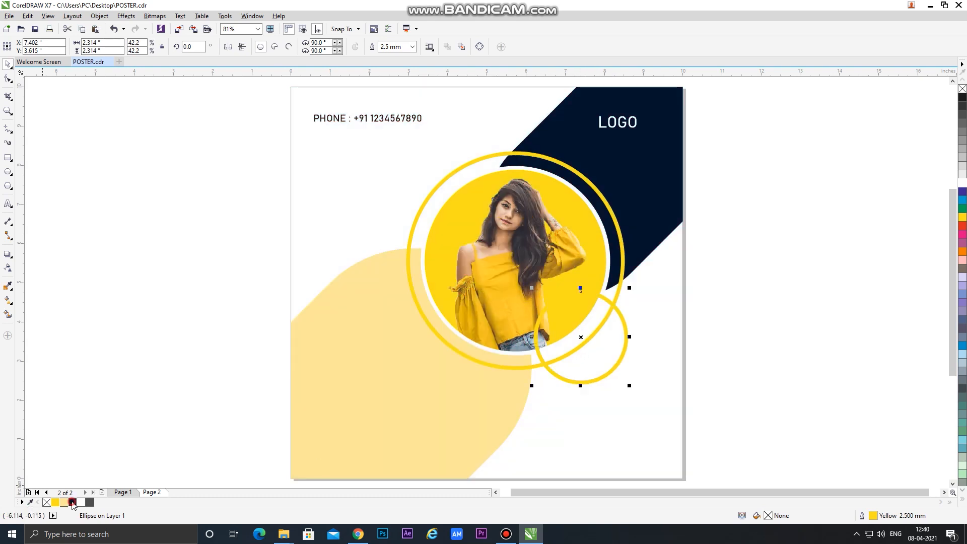
Fill the small circle with the dark navy colour and set its outline width to None.
{"action": "left_click", "coordinate": [72, 502]}
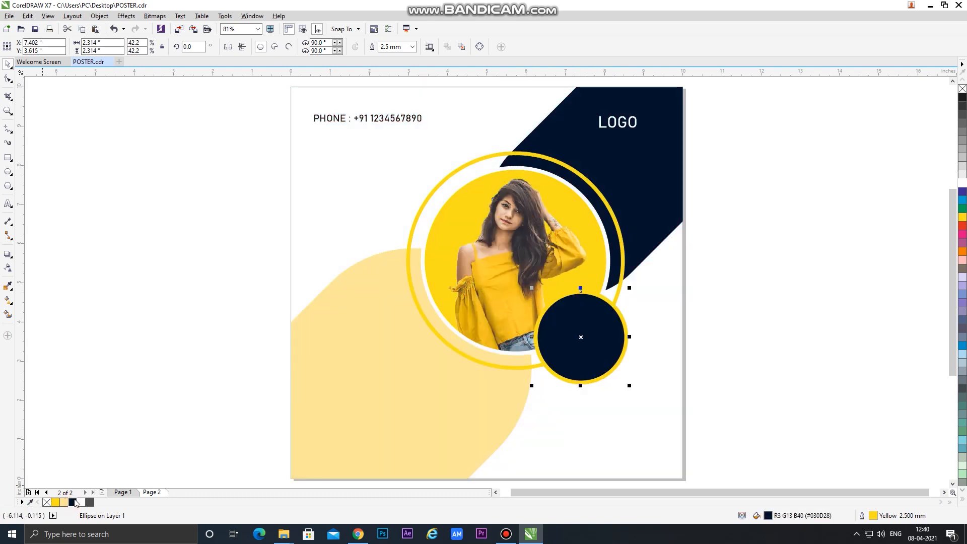
{"action": "double_click", "coordinate": [874, 517]}
{"action": "left_click", "coordinate": [422, 201]}
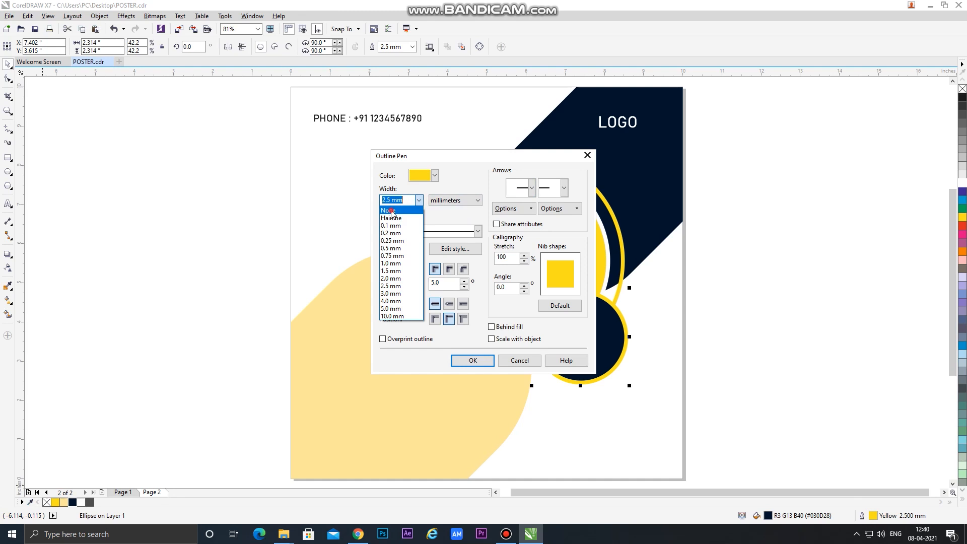
{"action": "left_click", "coordinate": [393, 214]}
{"action": "left_click", "coordinate": [472, 360]}
Enlarge the small navy circle from its centre to about 2.7 inches across.
{"action": "left_click", "coordinate": [211, 267]}
{"action": "left_click", "coordinate": [583, 350]}
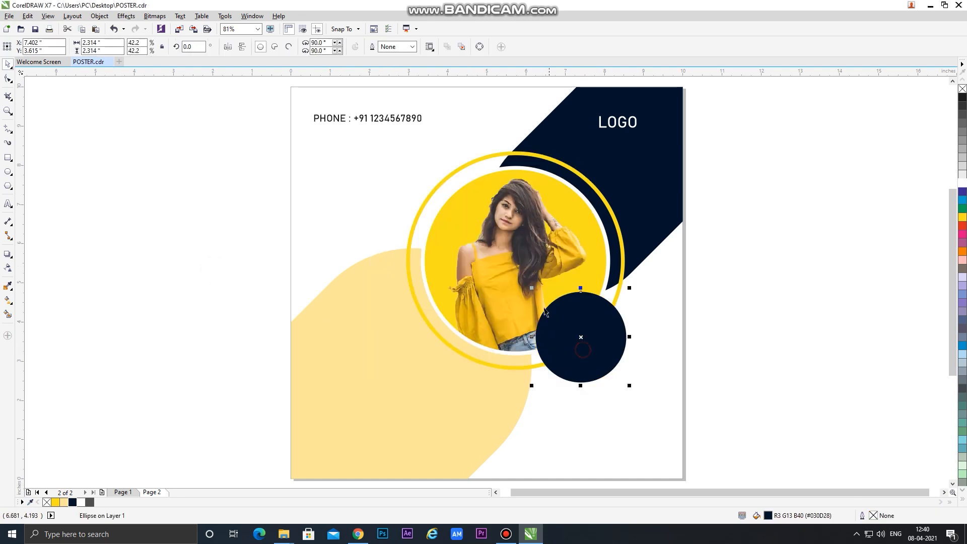
{"action": "left_click_drag", "start_coordinate": [531, 288], "coordinate": [526, 283]}
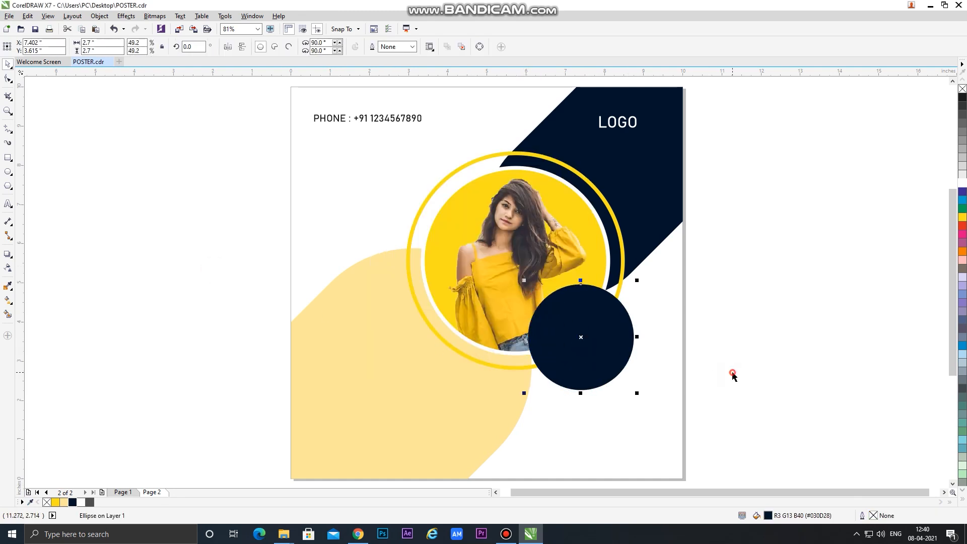
{"action": "left_click", "coordinate": [731, 375]}
Copy the phone line to the empty area beside the page and replace its text with SALE.
{"action": "left_click", "coordinate": [385, 118]}
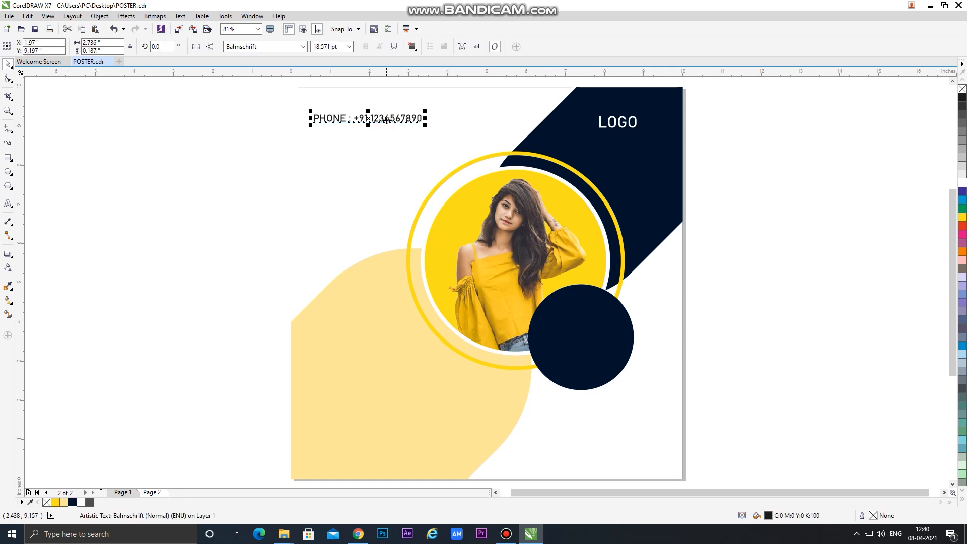
{"action": "left_click_drag", "start_coordinate": [386, 120], "coordinate": [205, 261]}
{"action": "right_click", "coordinate": [205, 260]}
{"action": "double_click", "coordinate": [205, 261]}
{"action": "type", "text": "SALE"}
{"action": "left_click", "coordinate": [8, 64]}
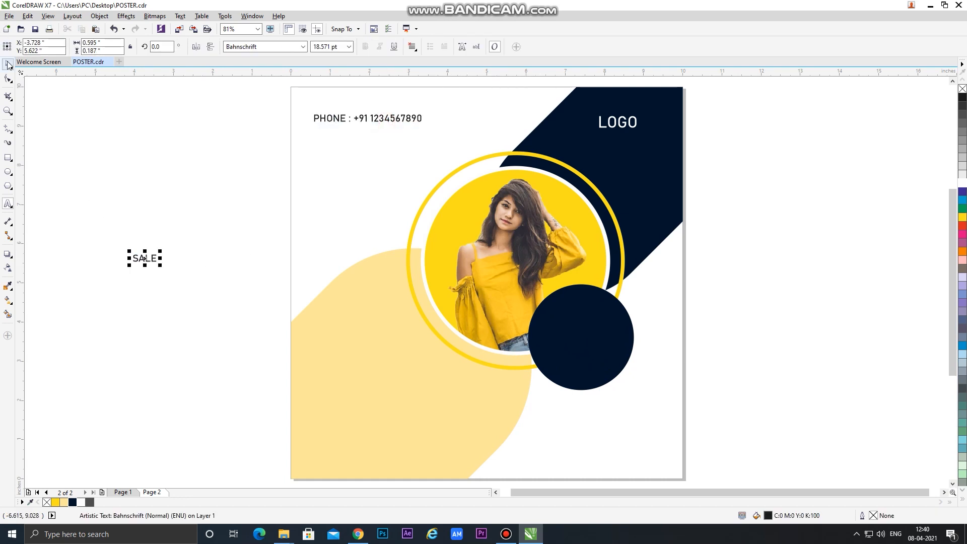
Set the SALE text to bold Arial.
{"action": "left_click", "coordinate": [303, 47]}
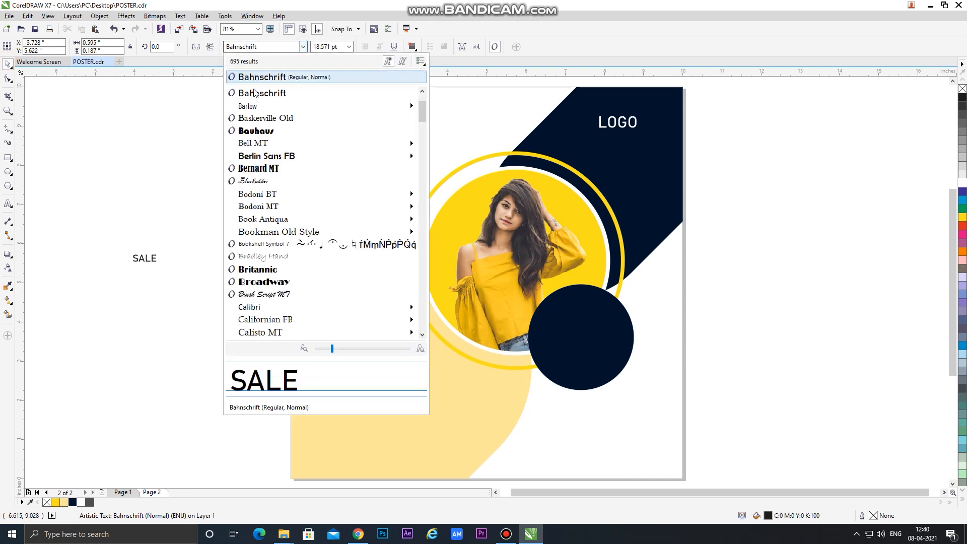
{"action": "left_click", "coordinate": [254, 46]}
{"action": "type", "text": "ARI"}
{"action": "key", "text": "Return"}
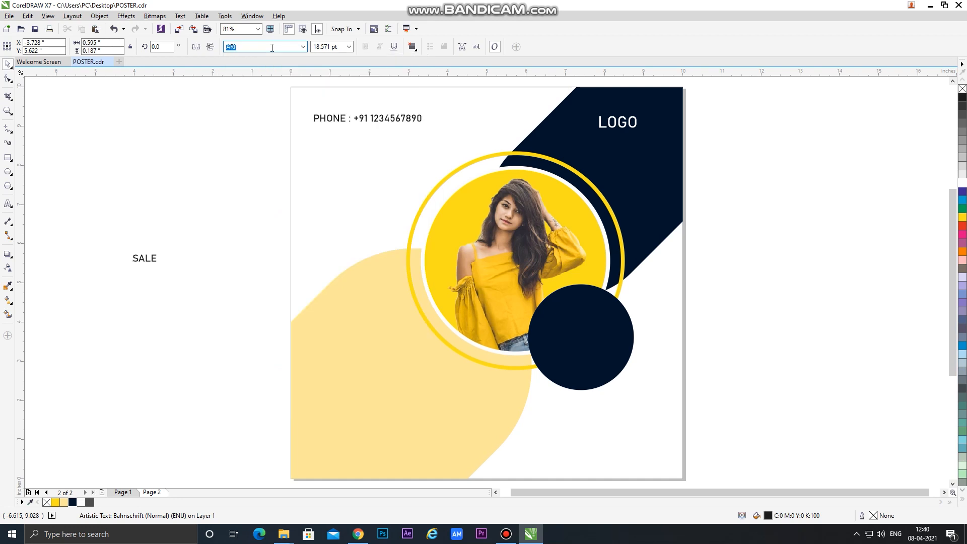
{"action": "left_click", "coordinate": [271, 48]}
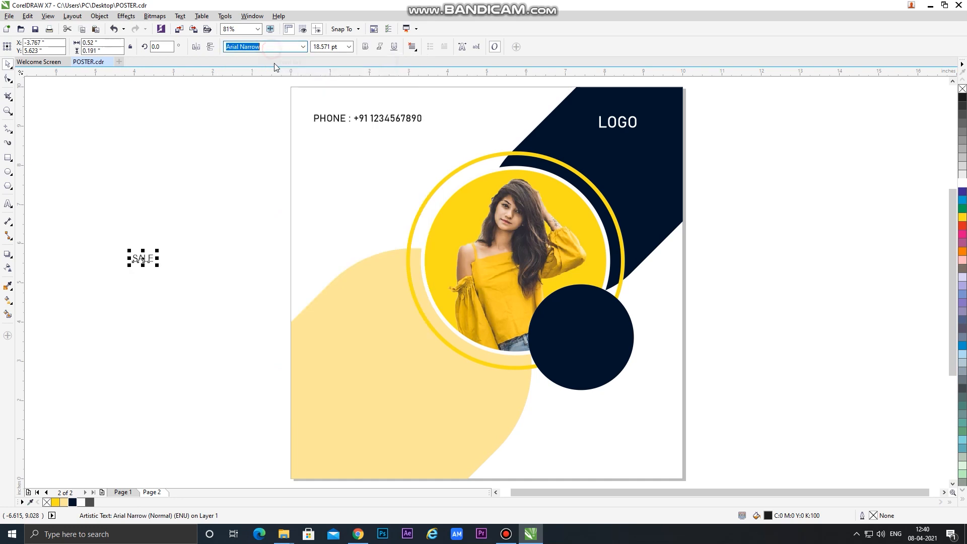
{"action": "left_click", "coordinate": [304, 48]}
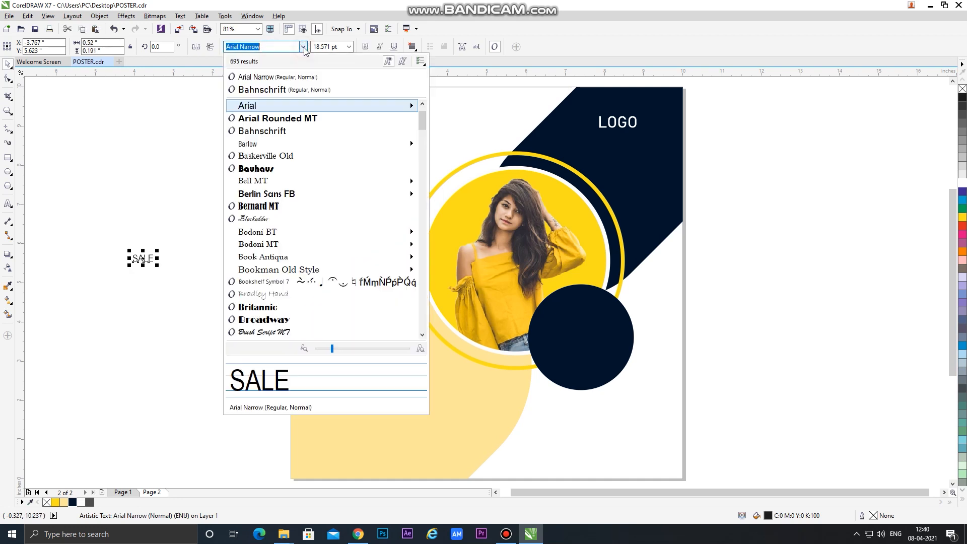
{"action": "left_click", "coordinate": [290, 106]}
{"action": "key", "text": "ctrl+b"}
Place SALE on the pale yellow shape, scaled to about 86 pt, and fill it with dark navy.
{"action": "left_click_drag", "start_coordinate": [165, 266], "coordinate": [381, 364]}
{"action": "left_click_drag", "start_coordinate": [428, 386], "coordinate": [456, 395]}
{"action": "left_click", "coordinate": [73, 502]}
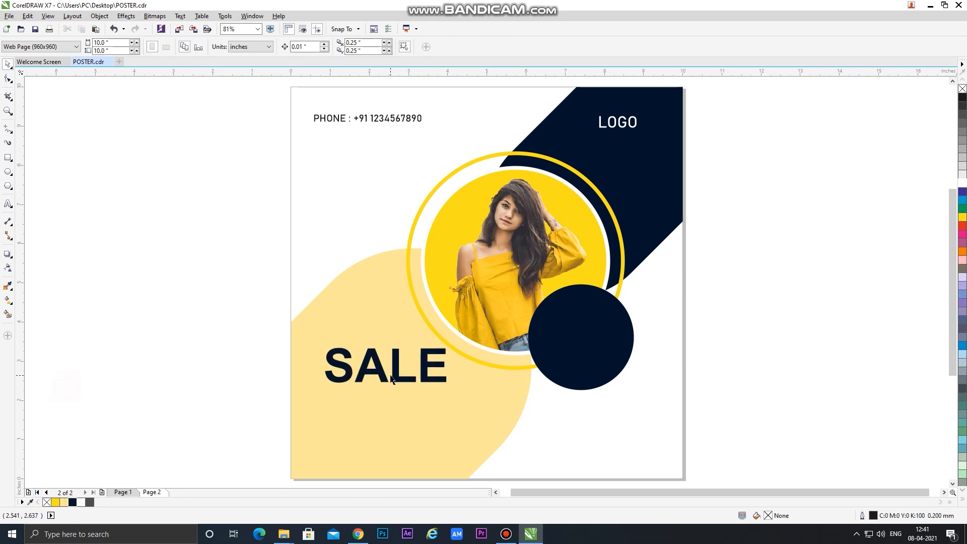
Copy the SALE text to the area beside the page and replace its wording with NEW PRODUCT.
{"action": "left_click_drag", "start_coordinate": [391, 375], "coordinate": [174, 315]}
{"action": "double_click", "coordinate": [167, 318]}
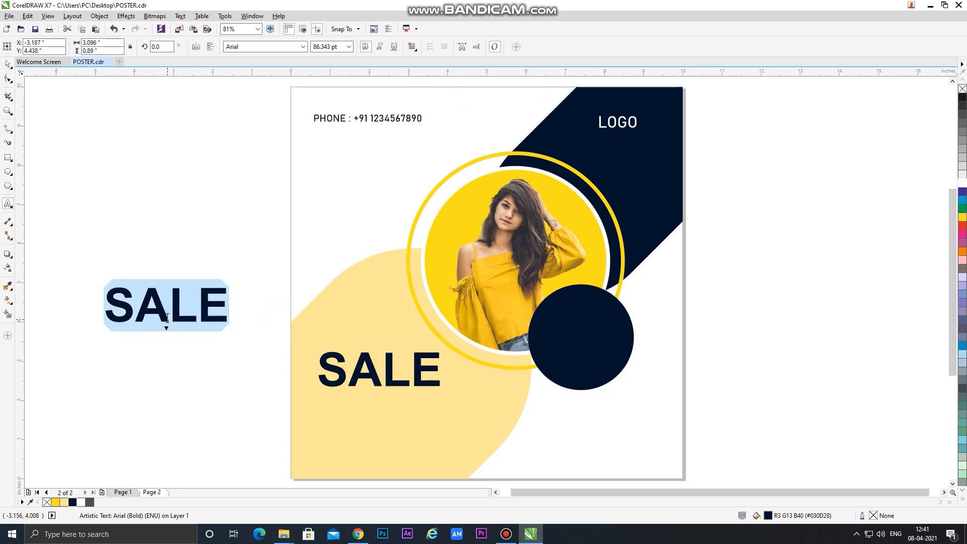
{"action": "type", "text": "NEW PR"}
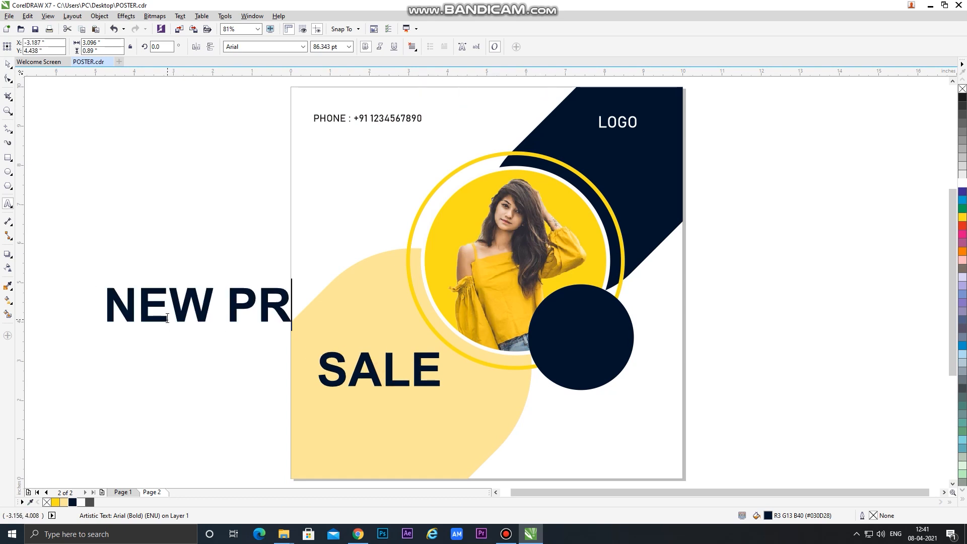
{"action": "type", "text": "ODUCT"}
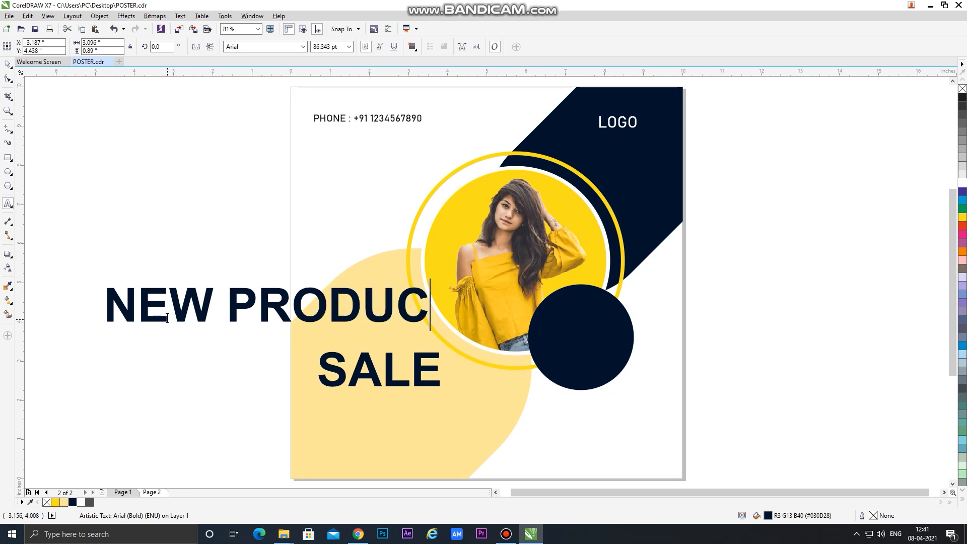
{"action": "left_click", "coordinate": [7, 65]}
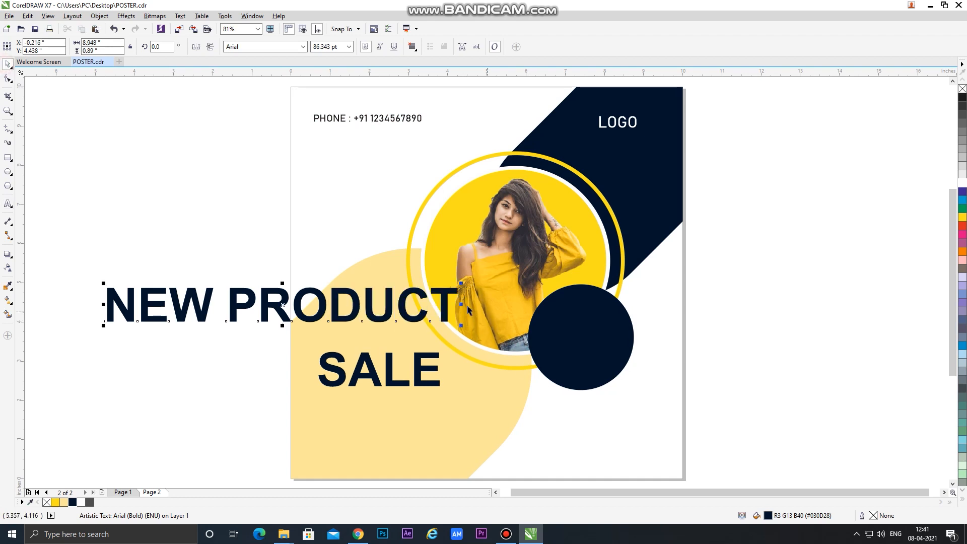
Scale NEW PRODUCT down to a small subtitle and place it directly beneath SALE.
{"action": "left_click", "coordinate": [465, 328]}
{"action": "left_click", "coordinate": [446, 308]}
{"action": "left_click_drag", "start_coordinate": [460, 326], "coordinate": [207, 302]}
{"action": "left_click", "coordinate": [202, 295]}
{"action": "double_click", "coordinate": [201, 296]}
{"action": "left_click", "coordinate": [9, 68]}
{"action": "left_click_drag", "start_coordinate": [166, 297], "coordinate": [411, 396]}
Right-align NEW PRODUCT with SALE and enlarge both together to about 3.6 by 1.45 inches.
{"action": "left_click", "coordinate": [420, 373], "text": "shift"}
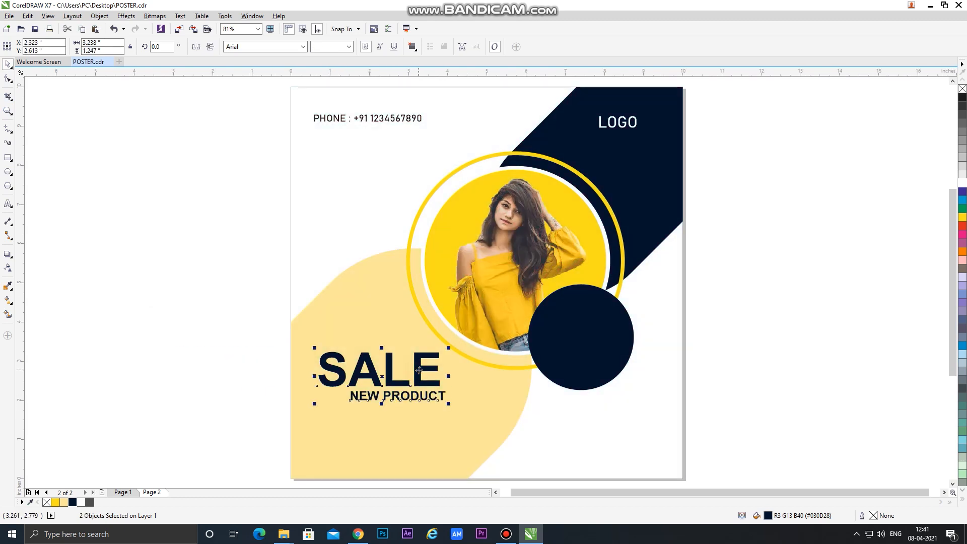
{"action": "left_click", "coordinate": [203, 370]}
{"action": "left_click", "coordinate": [436, 401]}
{"action": "left_click", "coordinate": [418, 372], "text": "shift"}
{"action": "left_click", "coordinate": [230, 350]}
{"action": "left_click", "coordinate": [356, 396]}
{"action": "left_click", "coordinate": [378, 378], "text": "shift"}
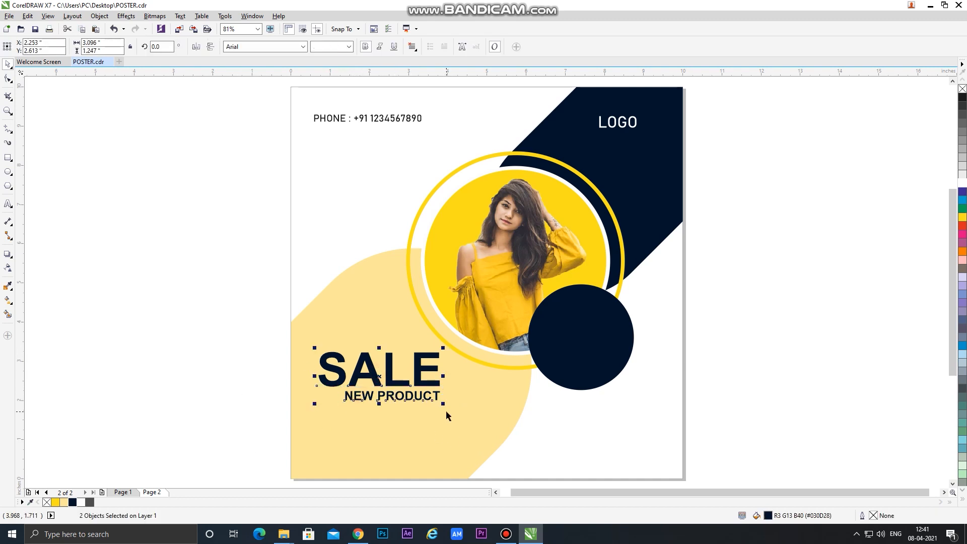
{"action": "left_click_drag", "start_coordinate": [443, 404], "coordinate": [463, 435]}
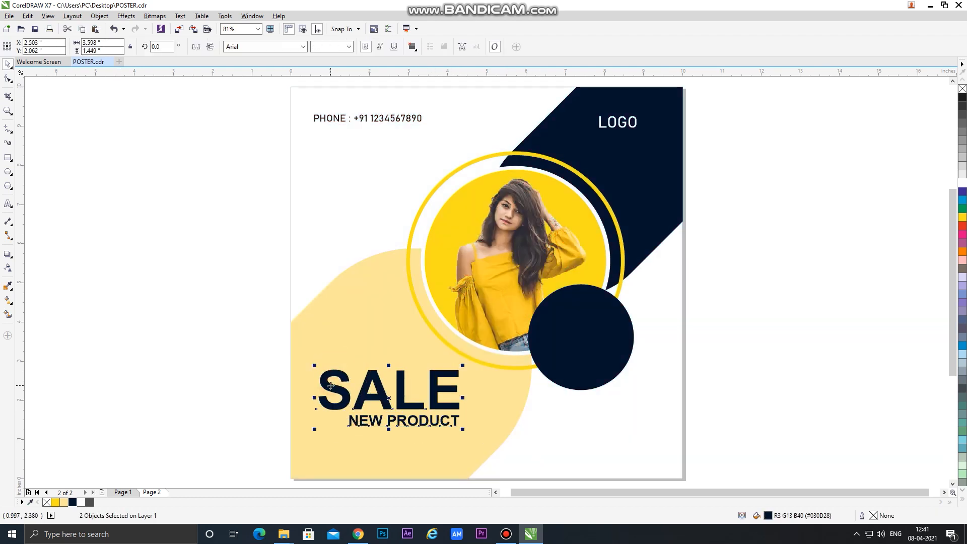
Try left-aligning NEW PRODUCT with SALE and restore its right alignment.
{"action": "key", "text": "l"}
{"action": "left_click", "coordinate": [228, 380]}
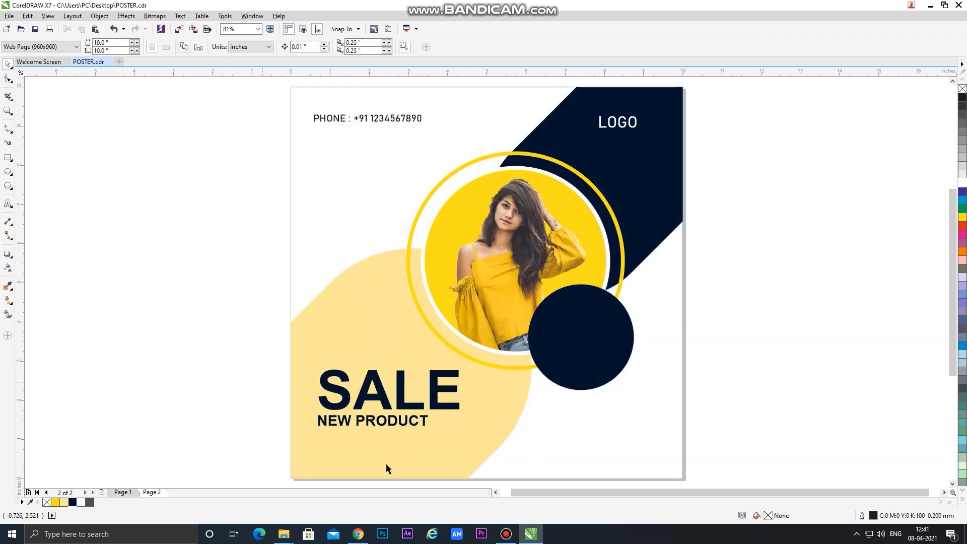
{"action": "left_click", "coordinate": [405, 421]}
{"action": "left_click", "coordinate": [401, 393], "text": "shift"}
{"action": "key", "text": "r"}
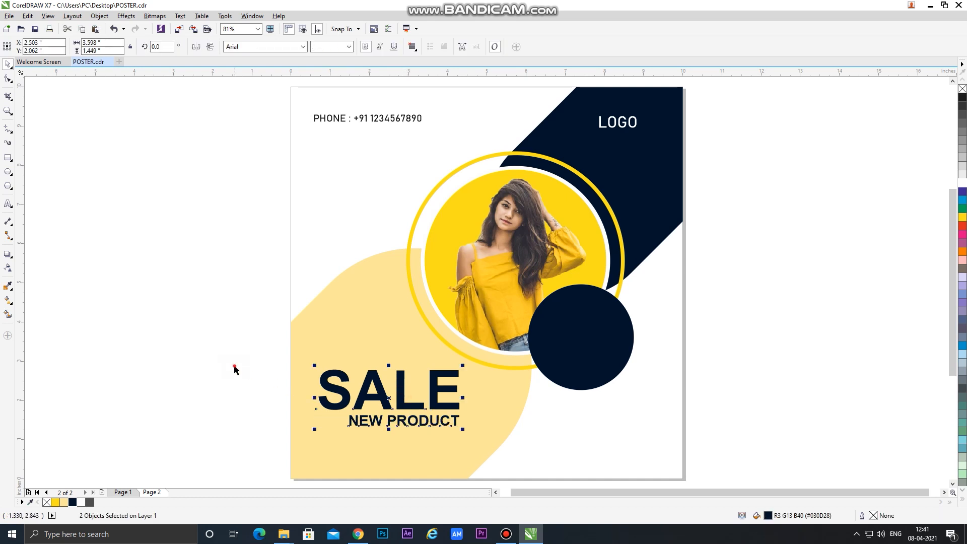
{"action": "left_click", "coordinate": [234, 370]}
Move SALE and NEW PRODUCT together slightly upward on the pale yellow shape.
{"action": "left_click", "coordinate": [380, 396]}
{"action": "left_click", "coordinate": [213, 351]}
{"action": "left_click_drag", "start_coordinate": [224, 336], "coordinate": [503, 451]}
{"action": "left_click_drag", "start_coordinate": [435, 385], "coordinate": [435, 378]}
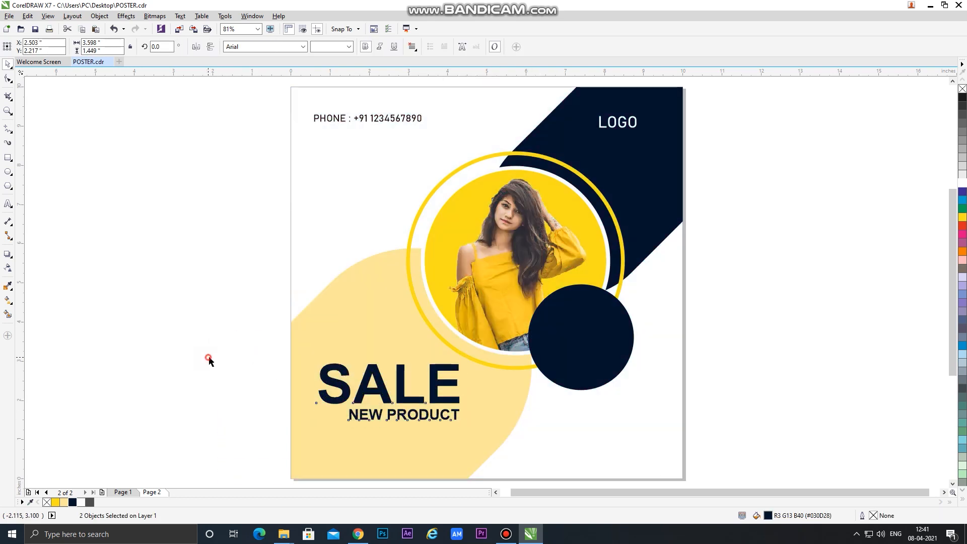
{"action": "left_click", "coordinate": [208, 361]}
{"action": "left_click", "coordinate": [361, 116]}
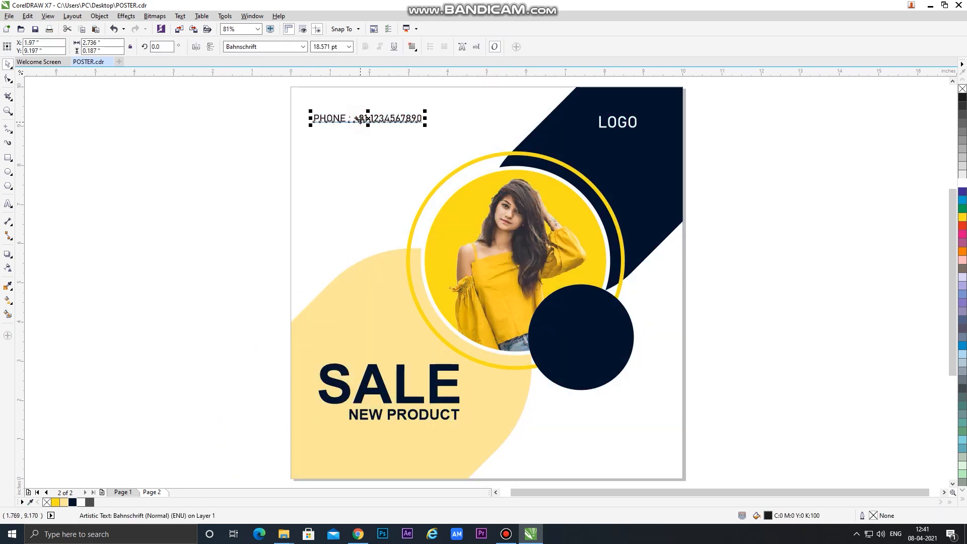
{"action": "left_click_drag", "start_coordinate": [360, 118], "coordinate": [360, 458]}
{"action": "double_click", "coordinate": [368, 458]}
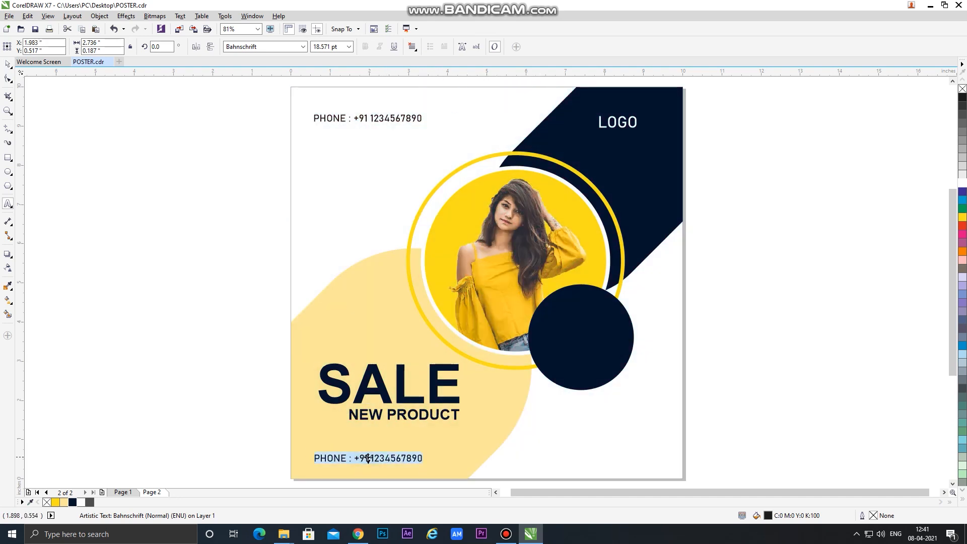
{"action": "type", "text": "WWW.WEBSITE"}
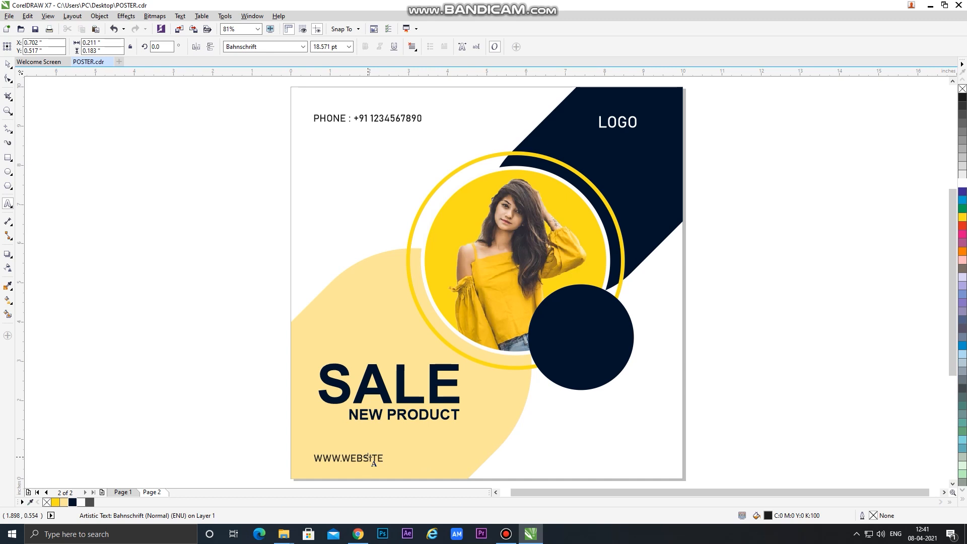
{"action": "type", "text": "COM"}
{"action": "left_click", "coordinate": [9, 65]}
Change the case of the website address to lowercase.
{"action": "left_click", "coordinate": [180, 16]}
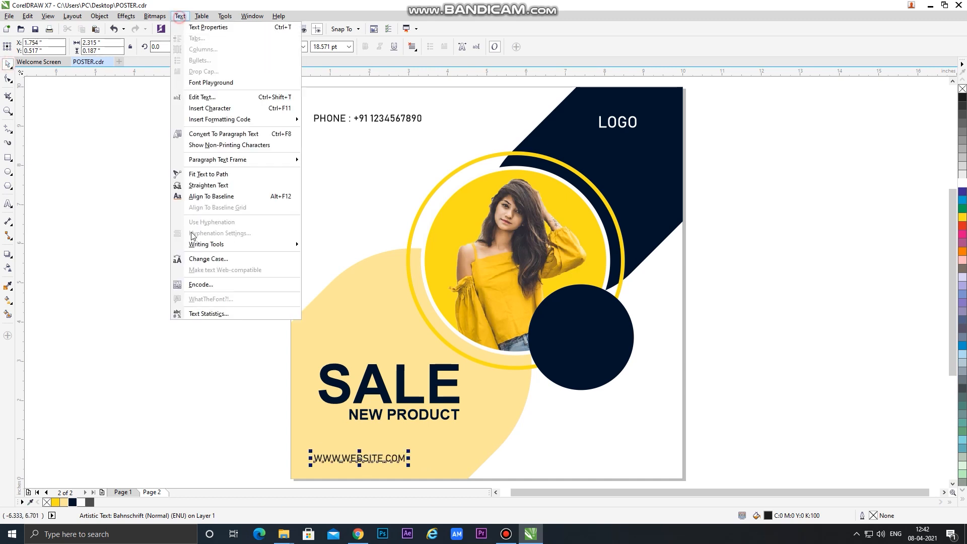
{"action": "left_click", "coordinate": [204, 262]}
{"action": "left_click", "coordinate": [425, 245]}
{"action": "left_click", "coordinate": [436, 300]}
Shift the website address slightly and left-align it with the SALE text.
{"action": "left_click", "coordinate": [204, 417]}
{"action": "left_click_drag", "start_coordinate": [351, 463], "coordinate": [358, 462]}
{"action": "left_click", "coordinate": [322, 393], "text": "shift"}
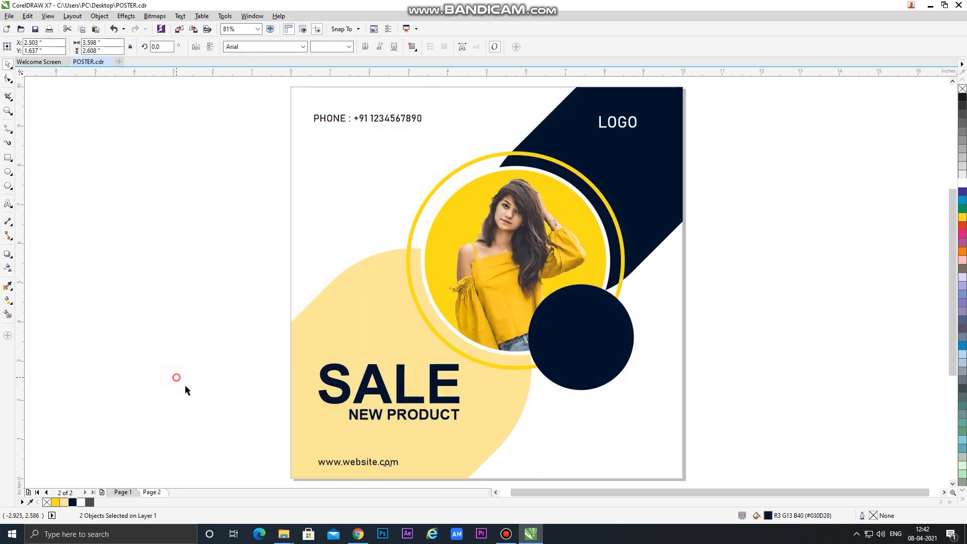
Draw a rectangle beside the page and fully round its corners into a capsule.
{"action": "left_click", "coordinate": [176, 380]}
{"action": "left_click", "coordinate": [7, 157]}
{"action": "left_click_drag", "start_coordinate": [155, 212], "coordinate": [291, 252]}
{"action": "left_click", "coordinate": [7, 78]}
{"action": "left_click_drag", "start_coordinate": [155, 212], "coordinate": [201, 210]}
{"action": "left_click", "coordinate": [8, 64]}
{"action": "left_click", "coordinate": [106, 173]}
Move the capsule below the navy badge circle and scale it down to about 2.42 by 0.73 inches.
{"action": "left_click_drag", "start_coordinate": [203, 252], "coordinate": [541, 443]}
{"action": "left_click_drag", "start_coordinate": [632, 454], "coordinate": [611, 455]}
{"action": "left_click_drag", "start_coordinate": [584, 436], "coordinate": [550, 441]}
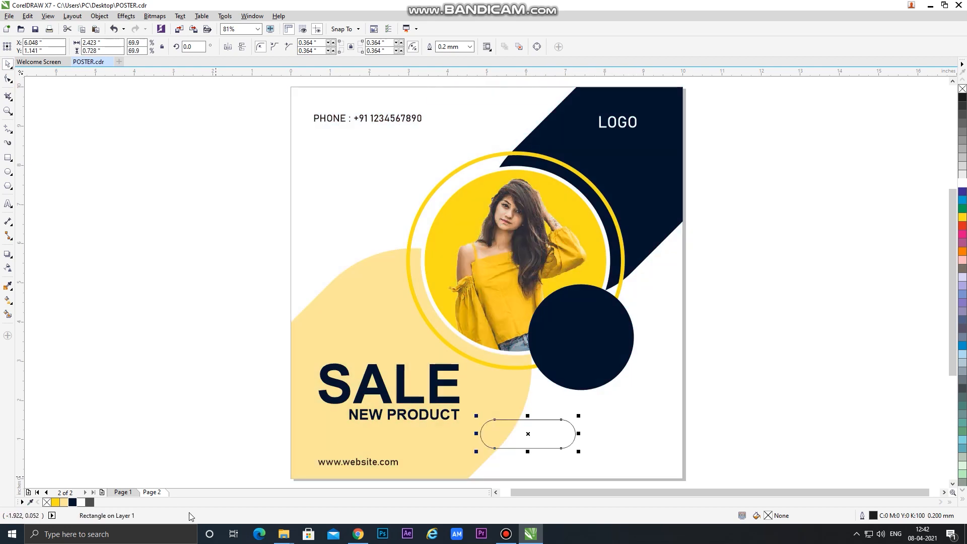
Fill the small capsule with the poster's navy and shift it slightly right beneath the badge circle.
{"action": "left_click", "coordinate": [74, 502]}
{"action": "left_click", "coordinate": [95, 381]}
{"action": "left_click_drag", "start_coordinate": [540, 447], "coordinate": [550, 445]}
{"action": "left_click", "coordinate": [146, 341]}
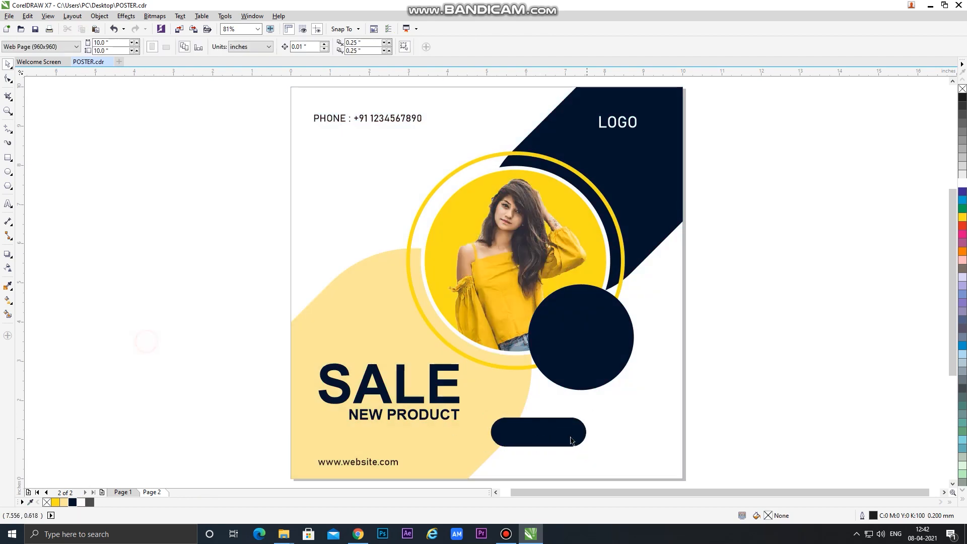
Copy the phone line onto the small navy capsule and colour the copy white.
{"action": "left_click", "coordinate": [366, 121]}
{"action": "left_click_drag", "start_coordinate": [366, 120], "coordinate": [530, 439]}
{"action": "right_click", "coordinate": [530, 440]}
{"action": "left_click", "coordinate": [962, 182]}
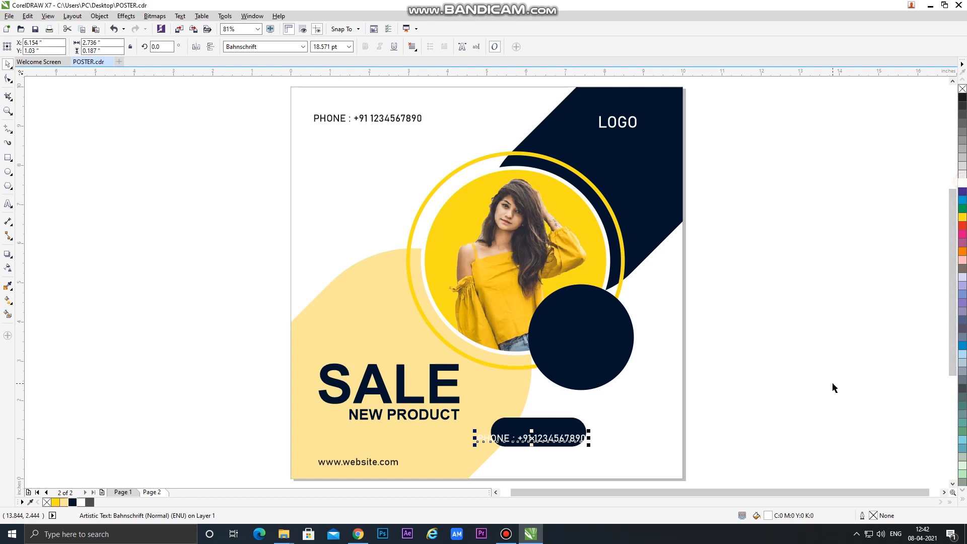
{"action": "left_click", "coordinate": [832, 382]}
Replace the text of the white copy on the capsule with BUY NOW.
{"action": "scroll", "coordinate": [559, 443], "scroll_direction": "up", "scroll_amount": 3}
{"action": "left_click", "coordinate": [560, 446]}
{"action": "double_click", "coordinate": [559, 441]}
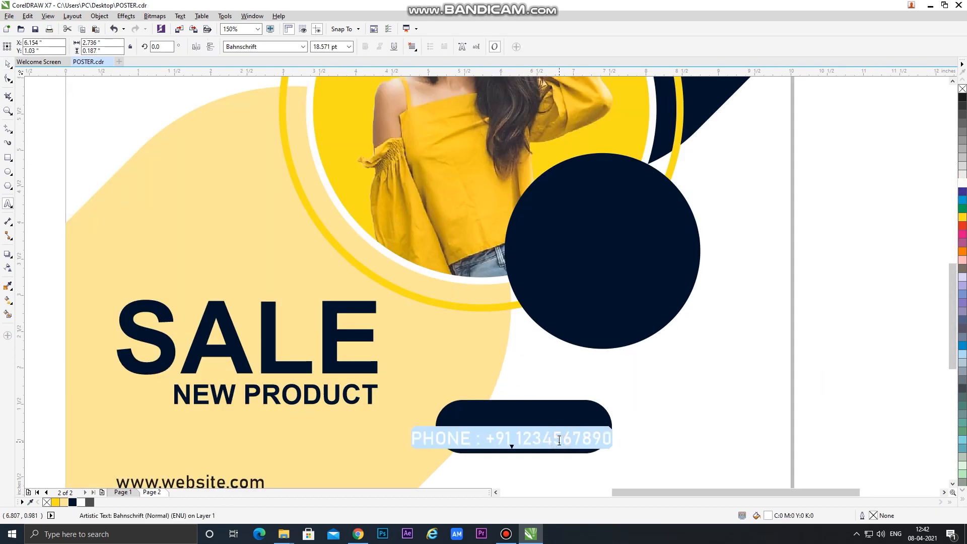
{"action": "type", "text": "BUY NEW"}
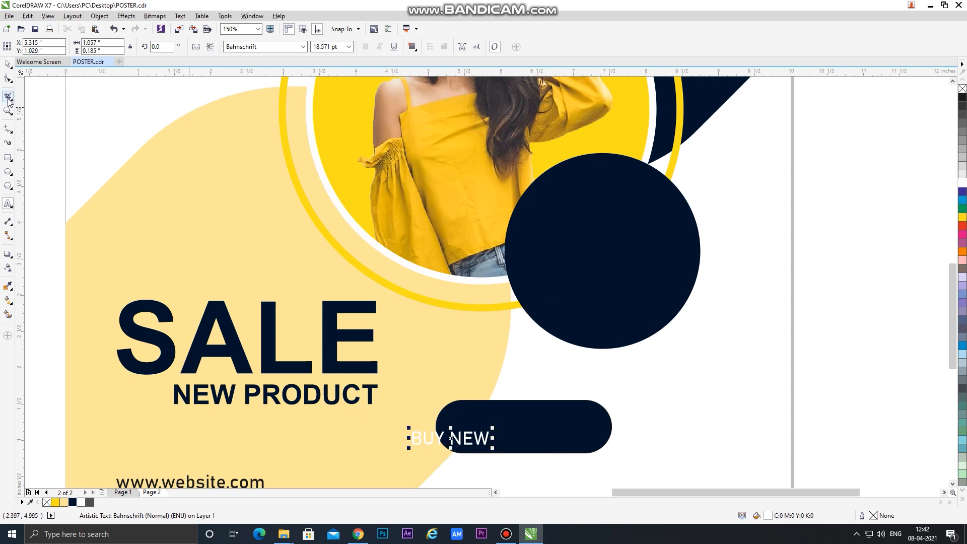
{"action": "key", "text": "BackSpace"}
{"action": "key", "text": "BackSpace"}
{"action": "type", "text": "OW"}
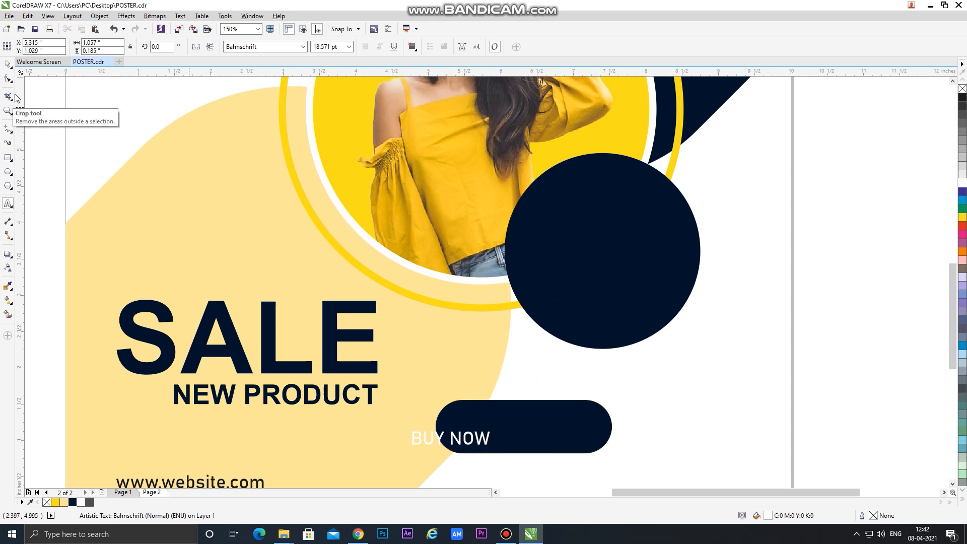
Centre BUY NOW horizontally and vertically on the small navy capsule.
{"action": "left_click", "coordinate": [8, 64]}
{"action": "left_click", "coordinate": [532, 417], "text": "shift"}
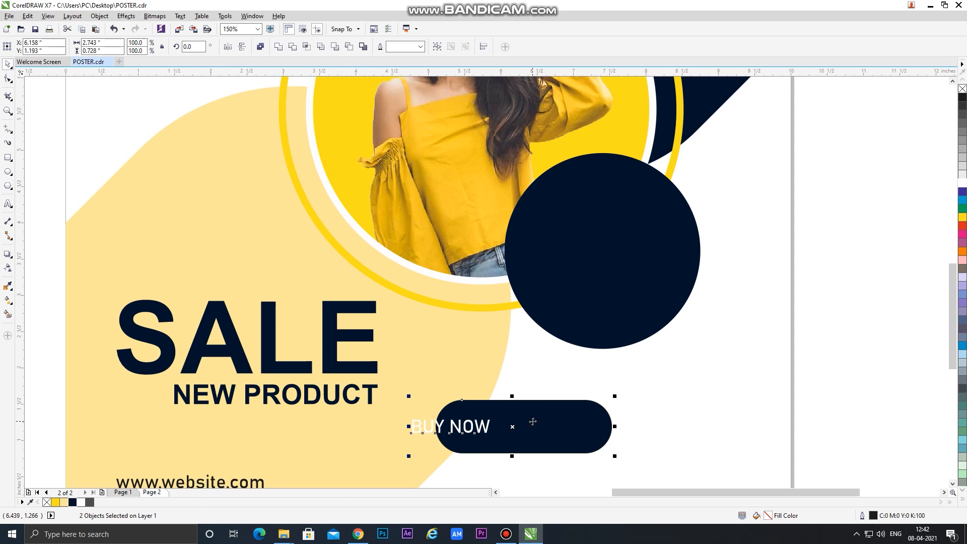
{"action": "key", "text": "c"}
{"action": "key", "text": "e"}
{"action": "left_click", "coordinate": [874, 408]}
{"action": "scroll", "coordinate": [516, 363], "scroll_direction": "down", "scroll_amount": 1}
{"action": "scroll", "coordinate": [529, 404], "scroll_direction": "up", "scroll_amount": 1}
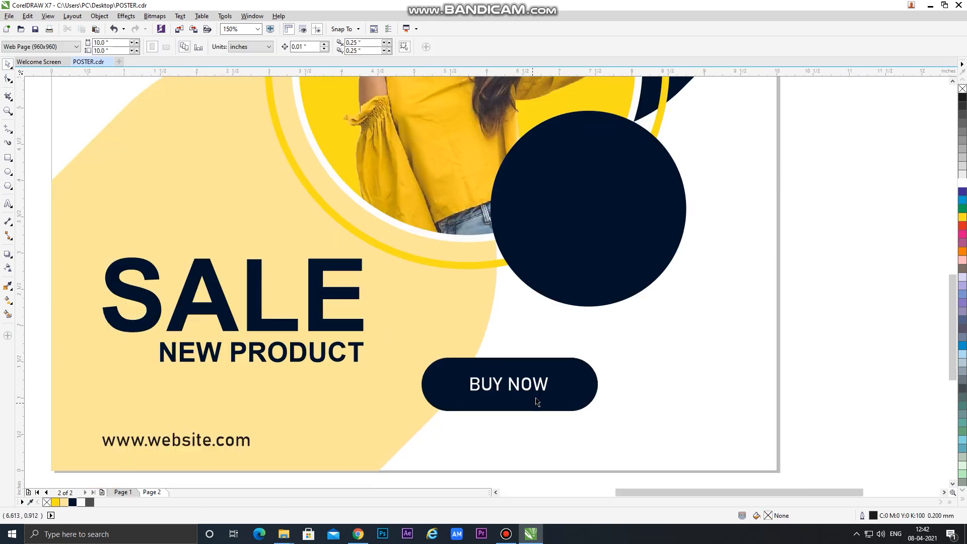
Enlarge BUY NOW slightly to about 19.9 pt, keeping it centred on the capsule.
{"action": "left_click", "coordinate": [543, 389]}
{"action": "left_click", "coordinate": [594, 393], "text": "shift"}
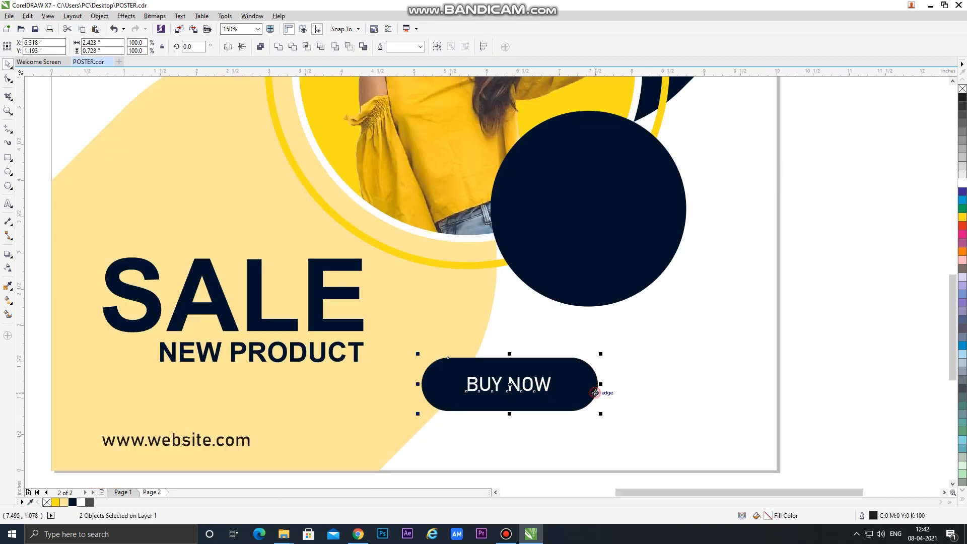
{"action": "left_click", "coordinate": [843, 373]}
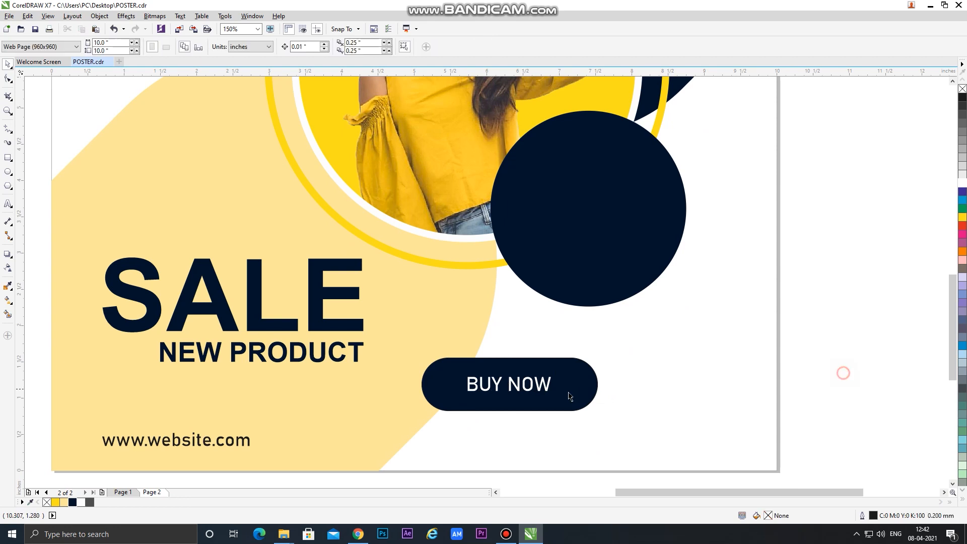
Copy BUY NOW to just above the capsule and colour the copy navy.
{"action": "left_click", "coordinate": [541, 387]}
{"action": "left_click_drag", "start_coordinate": [542, 387], "coordinate": [538, 346]}
{"action": "right_click", "coordinate": [537, 346]}
{"action": "double_click", "coordinate": [537, 345]}
{"action": "key", "text": "ctrl+a"}
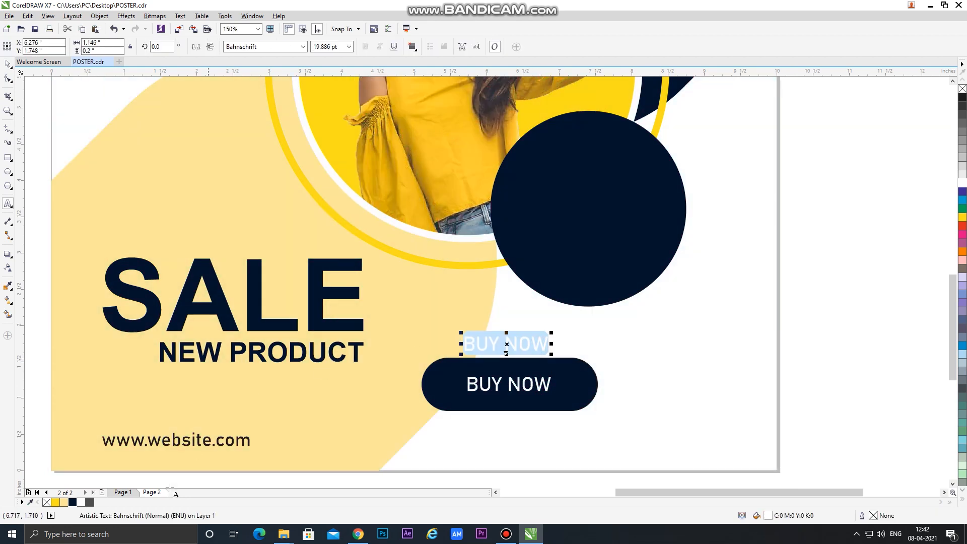
{"action": "left_click", "coordinate": [72, 502]}
Replace the copied text above the capsule with PRODUCT CODE: 00001212.
{"action": "type", "text": "PR"}
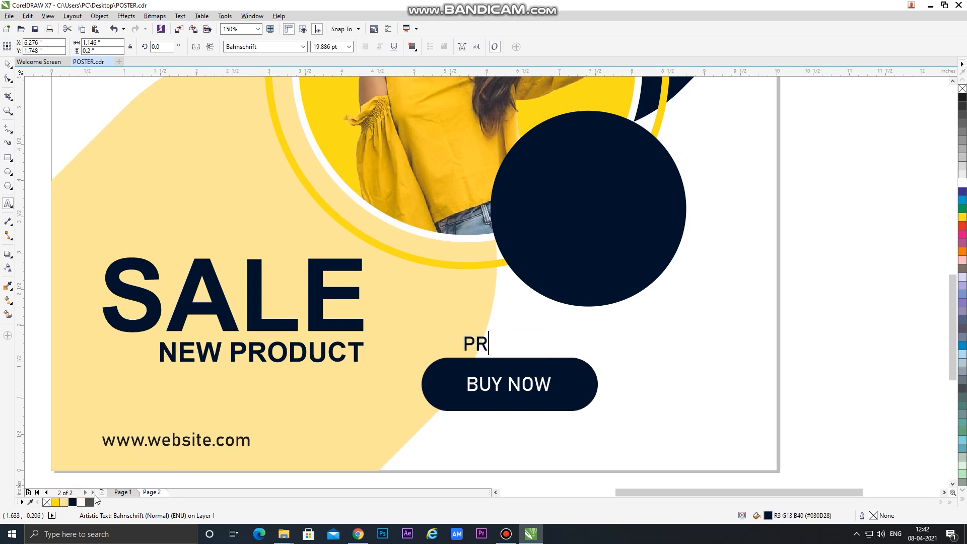
{"action": "type", "text": "ODUCT COD"}
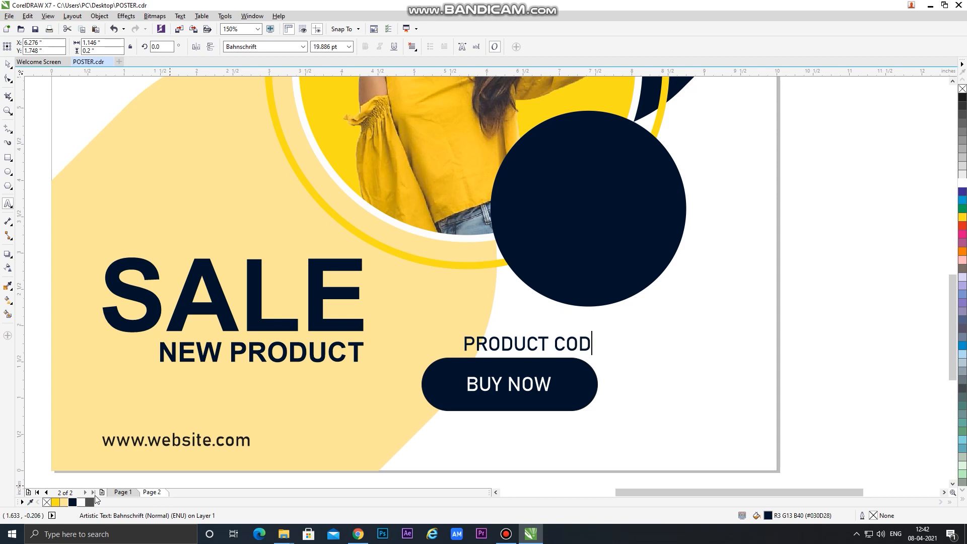
{"action": "type", "text": "E: 00001212"}
{"action": "left_click", "coordinate": [8, 64]}
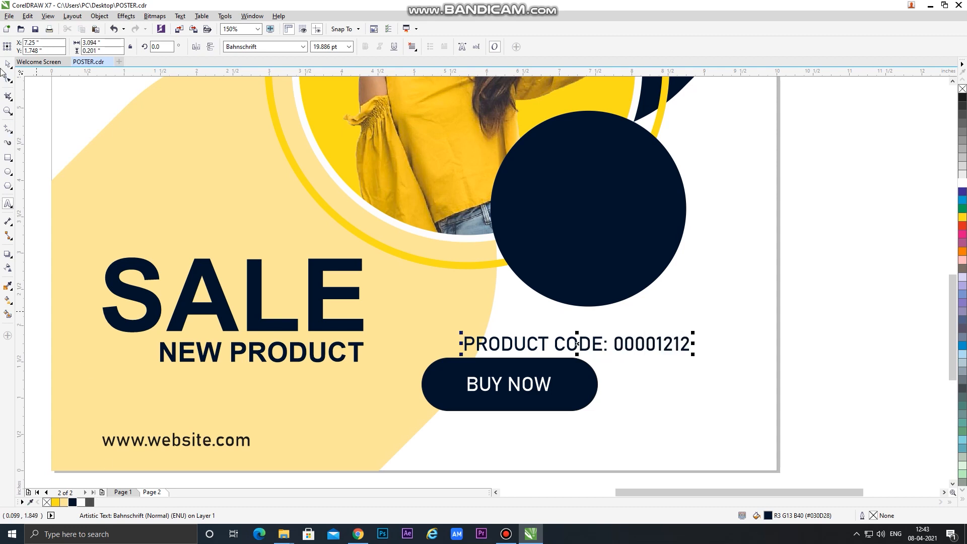
Left-align the product code line with the BUY NOW capsule.
{"action": "left_click", "coordinate": [438, 388], "text": "shift"}
{"action": "key", "text": "l"}
{"action": "scroll", "coordinate": [496, 374], "scroll_direction": "down", "scroll_amount": 1}
{"action": "left_click", "coordinate": [731, 399]}
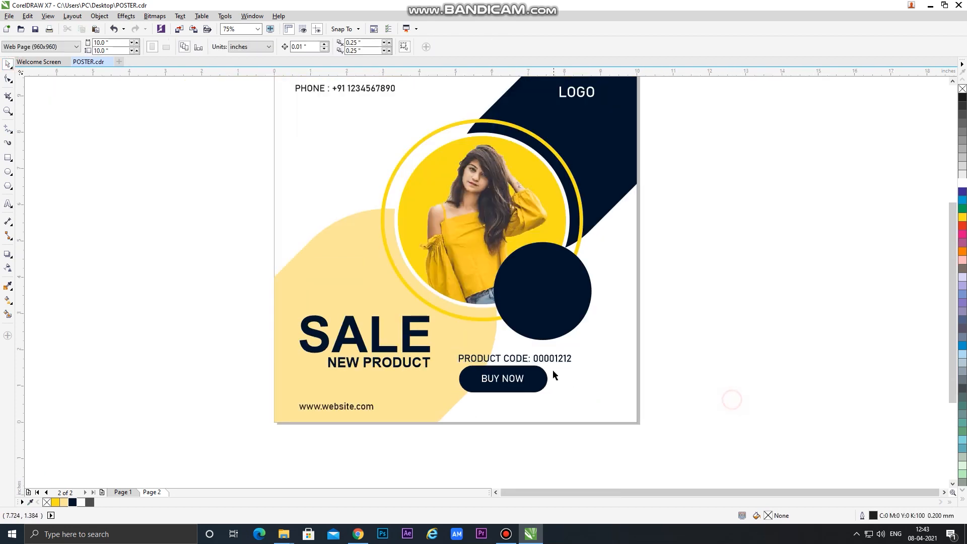
Shrink the product code line to about 13.2 pt and right-align it with the BUY NOW capsule.
{"action": "scroll", "coordinate": [554, 375], "scroll_direction": "up", "scroll_amount": 1}
{"action": "left_click", "coordinate": [556, 350]}
{"action": "left_click_drag", "start_coordinate": [594, 357], "coordinate": [519, 356]}
{"action": "left_click", "coordinate": [519, 380], "text": "shift"}
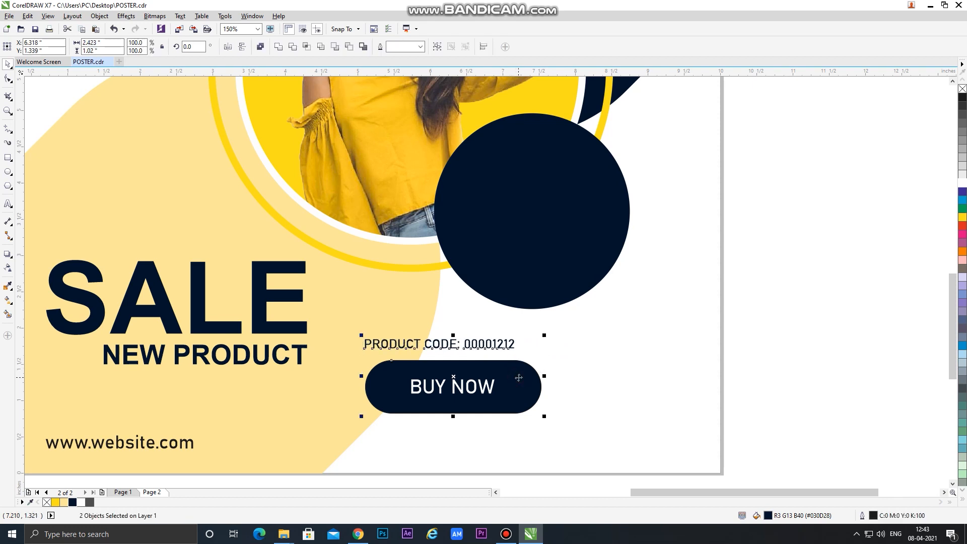
{"action": "key", "text": "r"}
Centre the product code line horizontally over the BUY NOW capsule.
{"action": "left_click", "coordinate": [486, 343]}
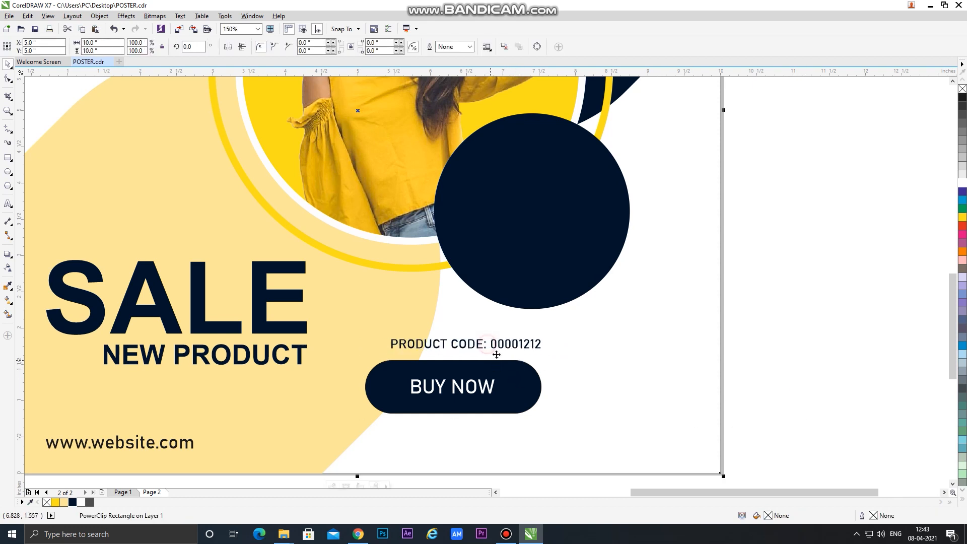
{"action": "left_click", "coordinate": [515, 384], "text": "shift"}
{"action": "key", "text": "c"}
{"action": "left_click", "coordinate": [772, 411]}
Nudge the product code line slightly down, closer to the BUY NOW capsule.
{"action": "left_click", "coordinate": [496, 347]}
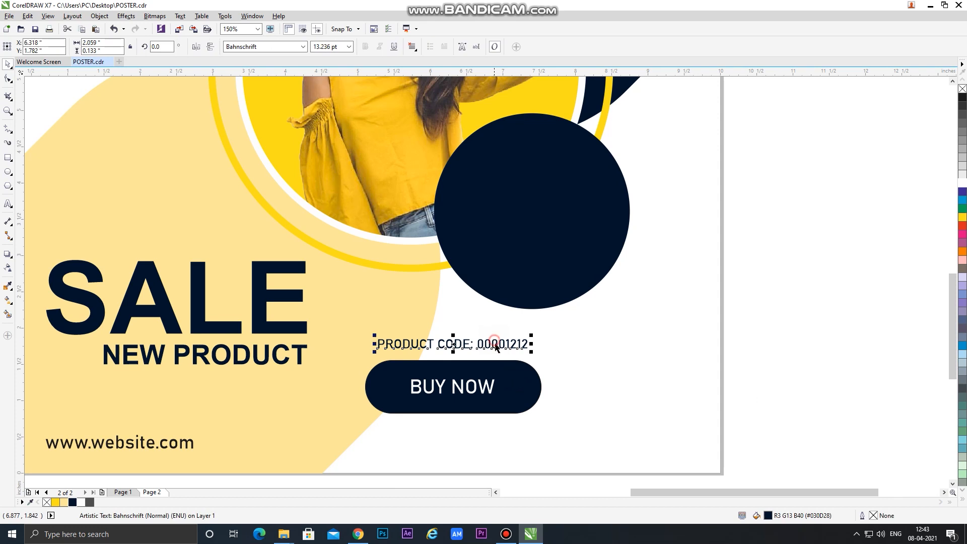
{"action": "left_click", "coordinate": [495, 344]}
{"action": "scroll", "coordinate": [495, 344], "scroll_direction": "up", "scroll_amount": 1}
{"action": "scroll", "coordinate": [496, 345], "scroll_direction": "up", "scroll_amount": 2}
{"action": "left_click", "coordinate": [496, 344]}
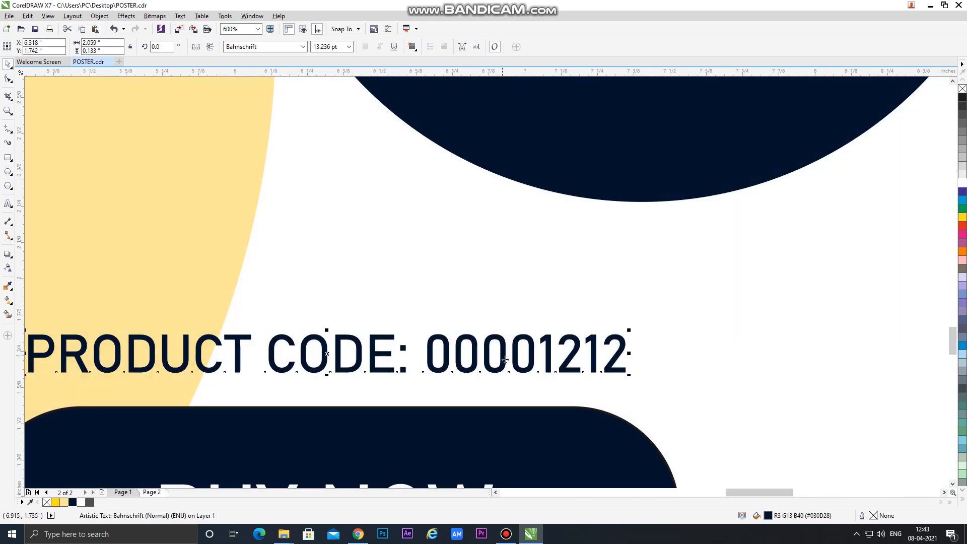
{"action": "key", "text": "shift+F4"}
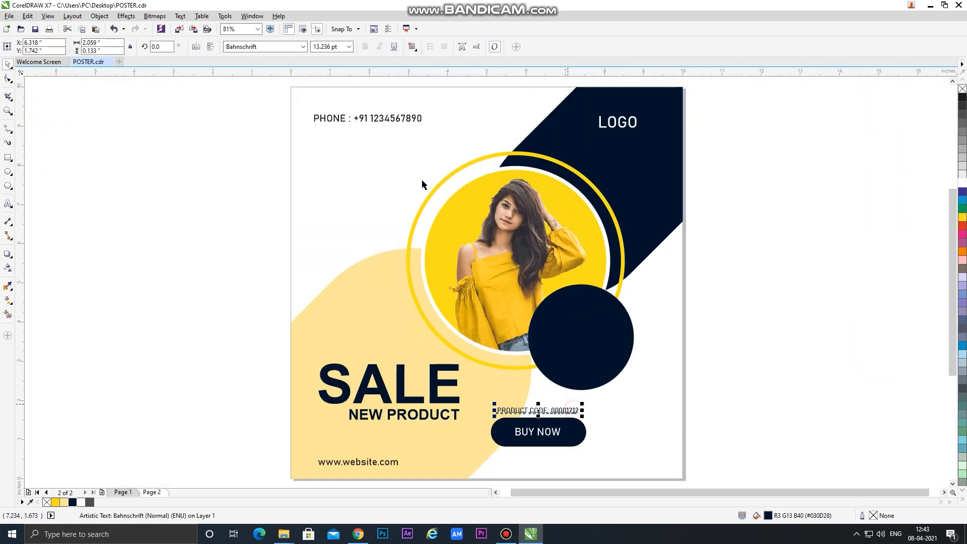
Set the product code line's font to Arial and centre it over the capsule again.
{"action": "left_click", "coordinate": [303, 47]}
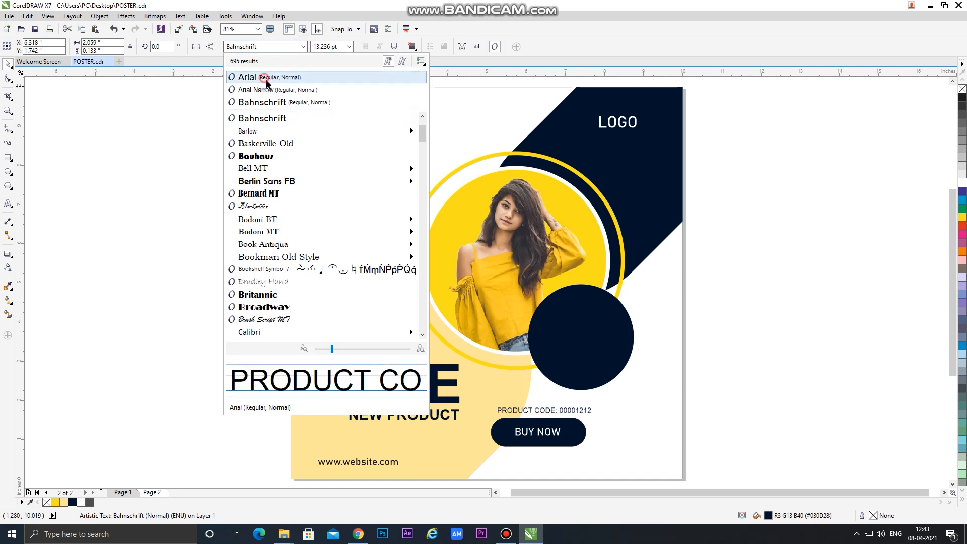
{"action": "left_click", "coordinate": [260, 73]}
{"action": "left_click", "coordinate": [572, 440], "text": "shift"}
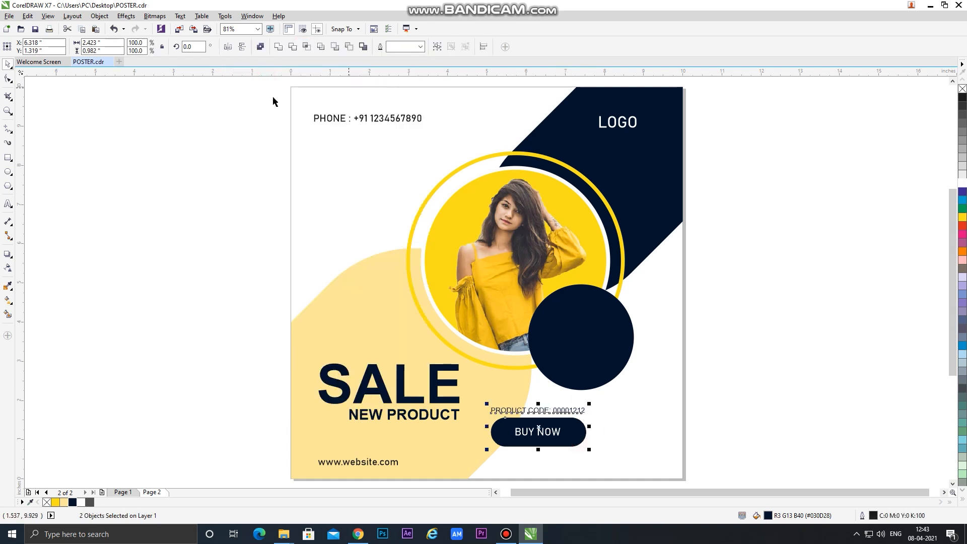
{"action": "left_click", "coordinate": [153, 145]}
Make the product code line bold and realign it with the BUY NOW capsule.
{"action": "left_click", "coordinate": [548, 414]}
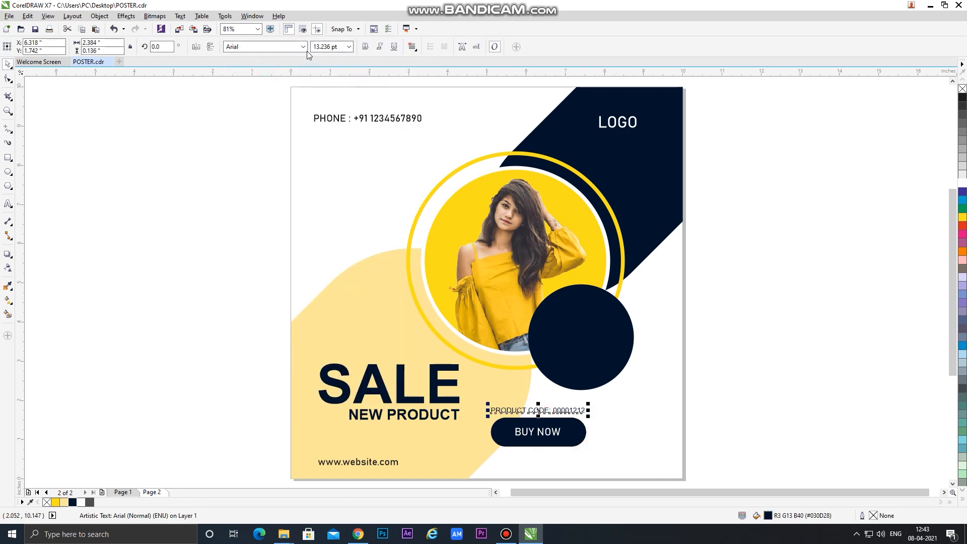
{"action": "left_click", "coordinate": [365, 47]}
{"action": "left_click", "coordinate": [499, 437], "text": "shift"}
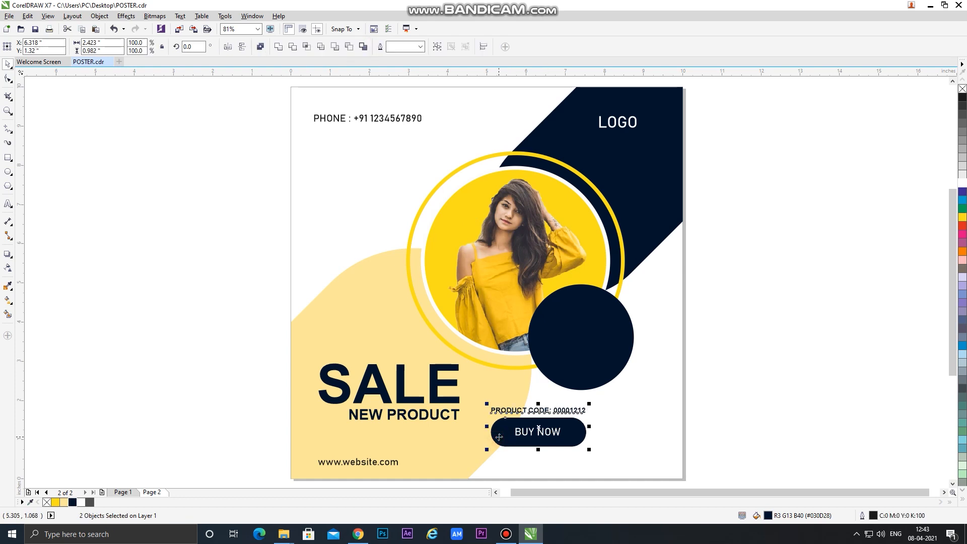
{"action": "left_click", "coordinate": [791, 415]}
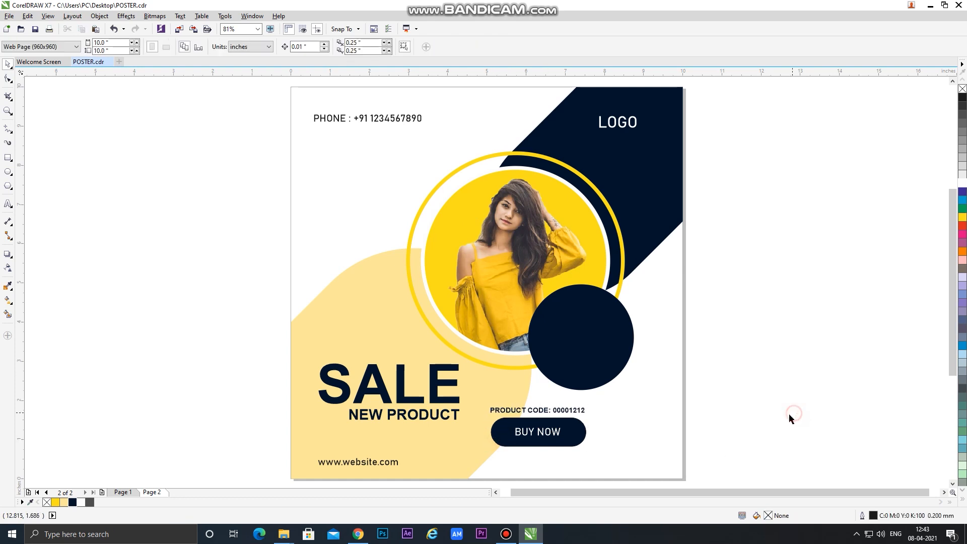
{"action": "left_click", "coordinate": [561, 412]}
{"action": "left_click", "coordinate": [743, 401]}
{"action": "left_click", "coordinate": [544, 351]}
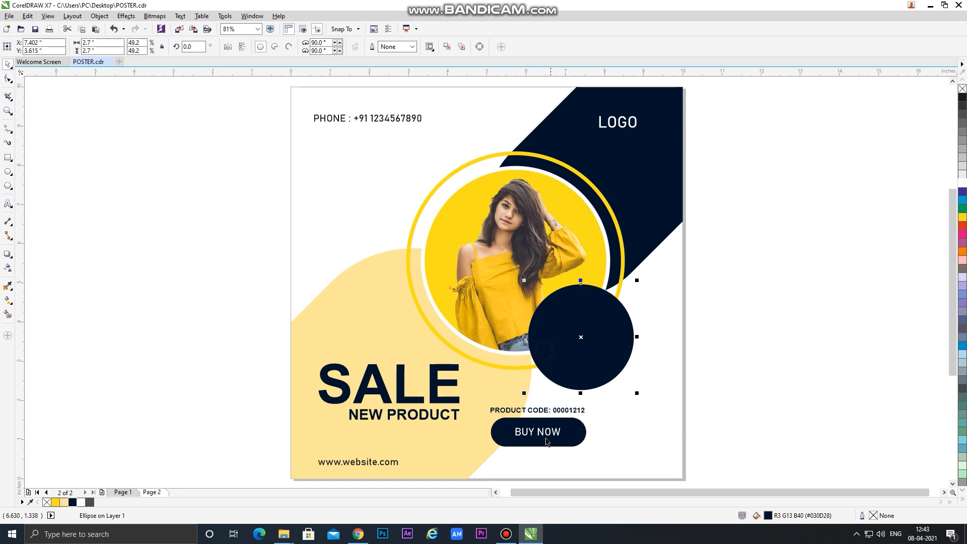
{"action": "left_click", "coordinate": [544, 438]}
Copy the SALE text to the empty area right of the page and replace its text with 40%.
{"action": "left_click", "coordinate": [403, 389]}
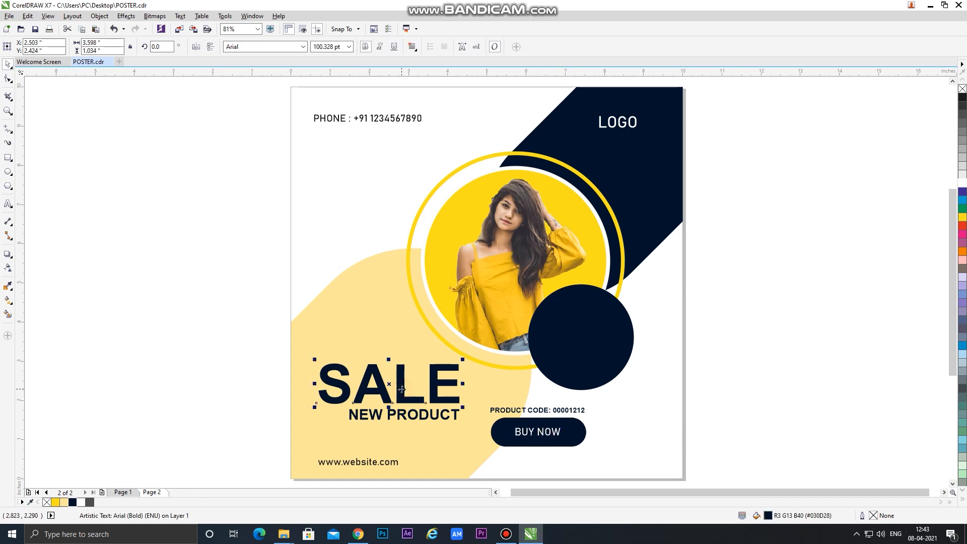
{"action": "left_click_drag", "start_coordinate": [401, 389], "coordinate": [774, 309]}
{"action": "right_click", "coordinate": [774, 310]}
{"action": "double_click", "coordinate": [774, 309]}
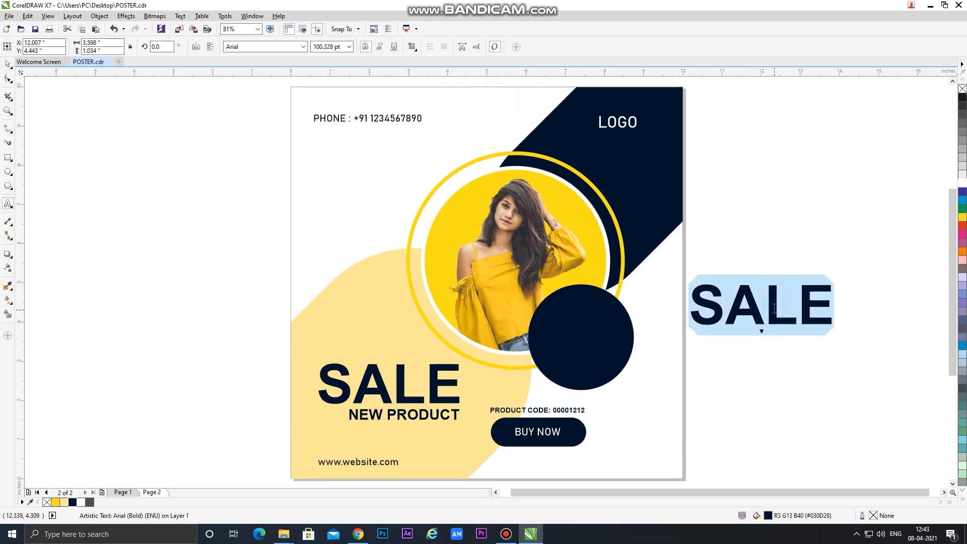
{"action": "type", "text": "40%"}
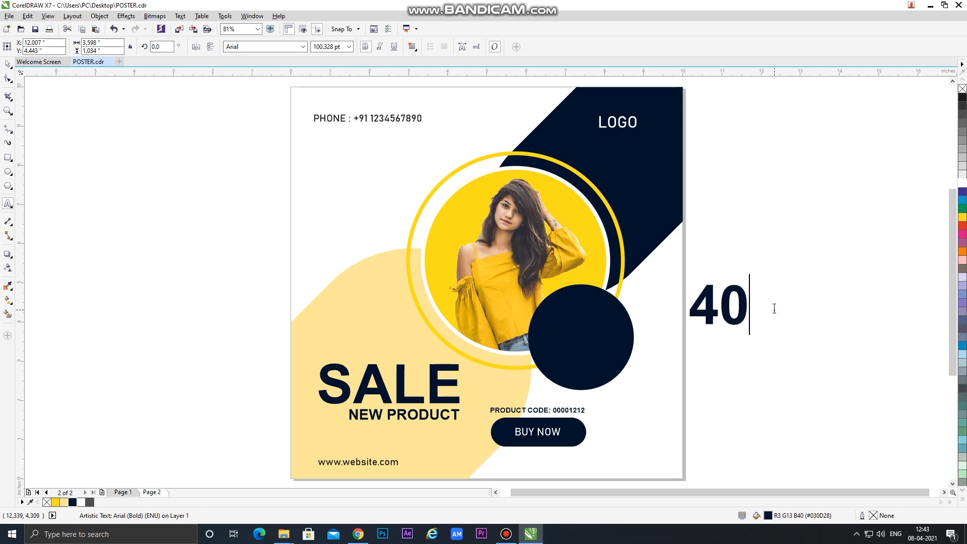
Move the 40% text onto the navy badge circle and colour it white.
{"action": "left_click", "coordinate": [6, 70]}
{"action": "left_click_drag", "start_coordinate": [757, 312], "coordinate": [595, 344]}
{"action": "left_click", "coordinate": [961, 183]}
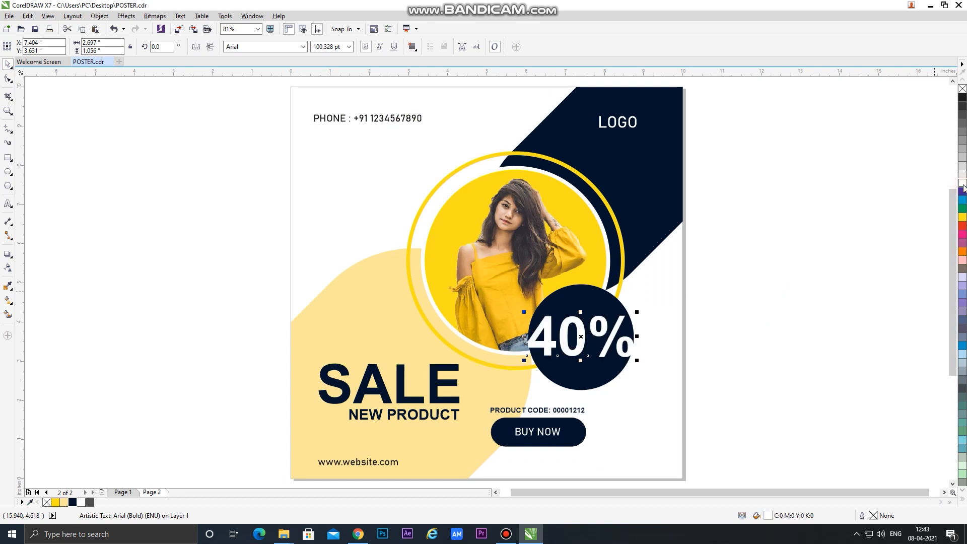
Shrink the 40% text to about 1.92 inches wide and keep it centred in the badge circle.
{"action": "left_click_drag", "start_coordinate": [637, 360], "coordinate": [621, 354]}
{"action": "left_click", "coordinate": [599, 361], "text": "shift"}
{"action": "left_click", "coordinate": [743, 367]}
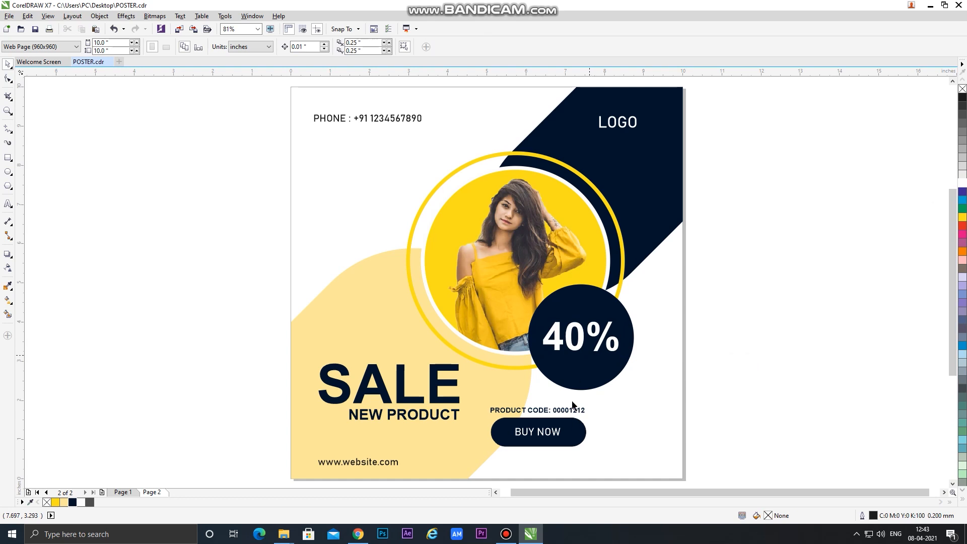
Copy BUY NOW to just below 40% in the badge circle and replace its text with OFF.
{"action": "left_click_drag", "start_coordinate": [559, 436], "coordinate": [604, 360]}
{"action": "right_click", "coordinate": [604, 360]}
{"action": "double_click", "coordinate": [604, 360]}
{"action": "key", "text": "ctrl+a"}
{"action": "type", "text": "OFF"}
{"action": "key", "text": "ctrl+space"}
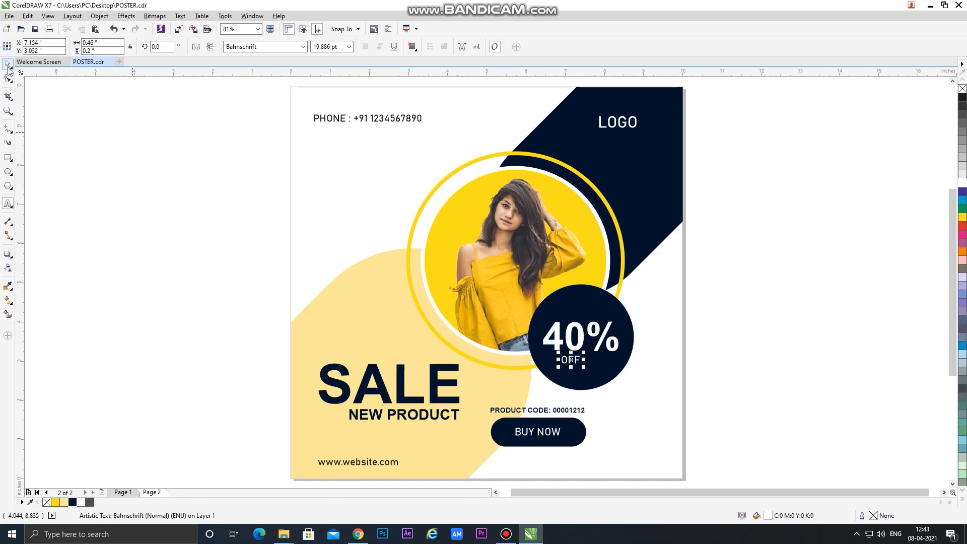
Move OFF to the right so its right edge aligns with the 40% text.
{"action": "left_click_drag", "start_coordinate": [609, 350], "coordinate": [647, 350]}
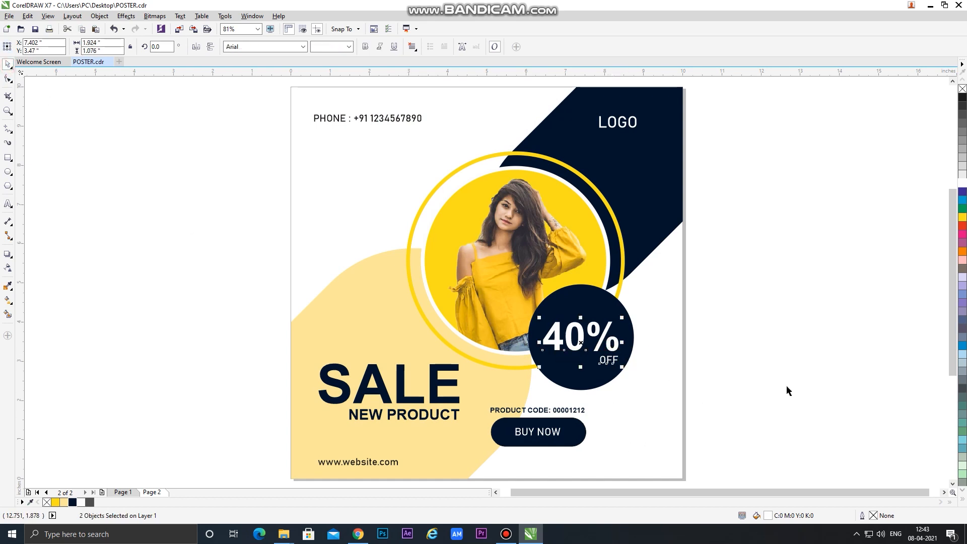
{"action": "left_click", "coordinate": [786, 385]}
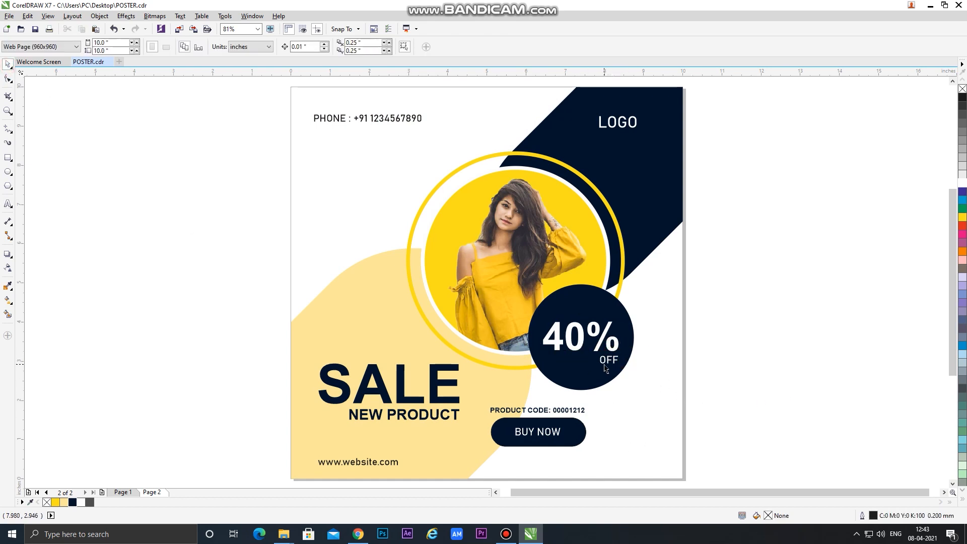
{"action": "left_click", "coordinate": [595, 375]}
{"action": "left_click", "coordinate": [797, 404]}
Group the 40% and OFF texts in the badge circle.
{"action": "scroll", "coordinate": [590, 345], "scroll_direction": "up", "scroll_amount": 2}
{"action": "left_click", "coordinate": [611, 347]}
{"action": "left_click", "coordinate": [622, 382], "text": "shift"}
{"action": "key", "text": "ctrl+g"}
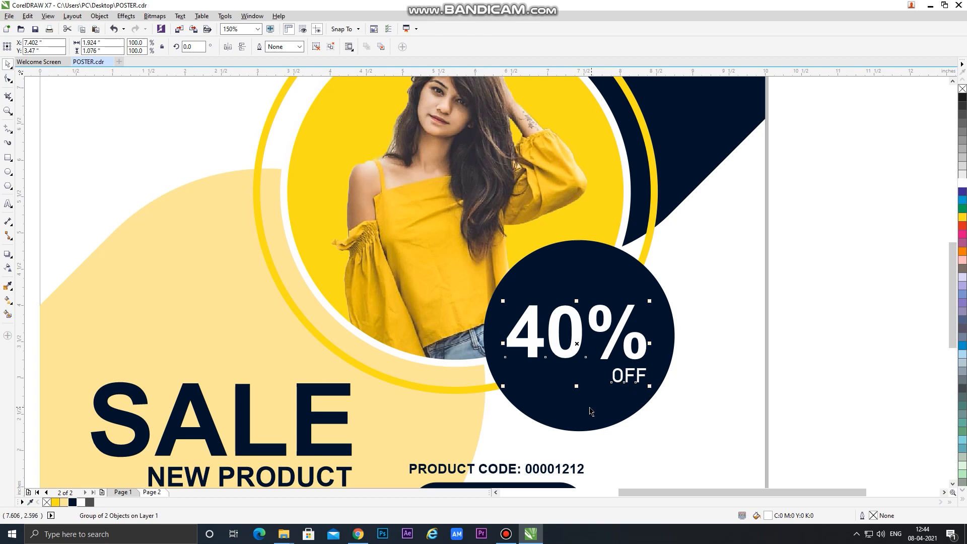
Centre the 40% OFF group on the badge circle, then shift it slightly down.
{"action": "left_click", "coordinate": [586, 409], "text": "shift"}
{"action": "key", "text": "c"}
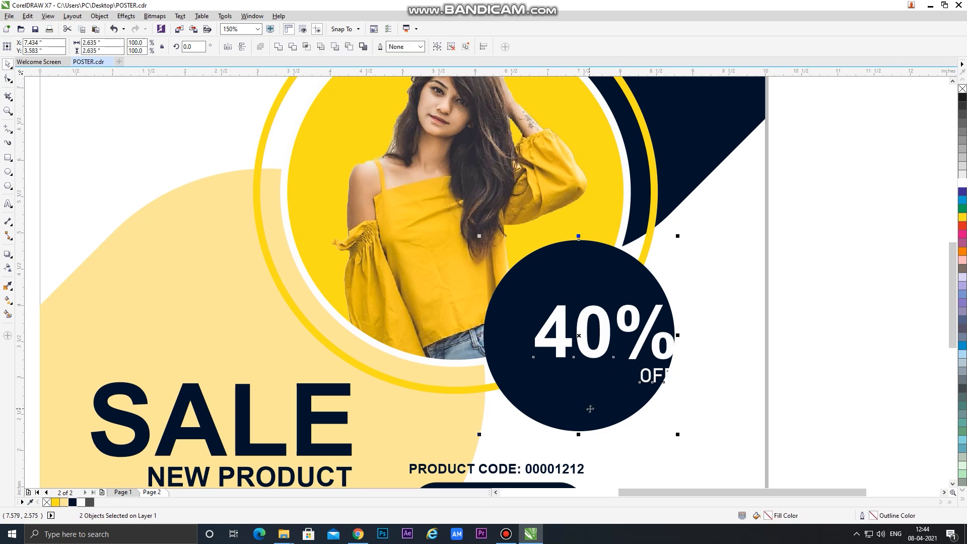
{"action": "key", "text": "e"}
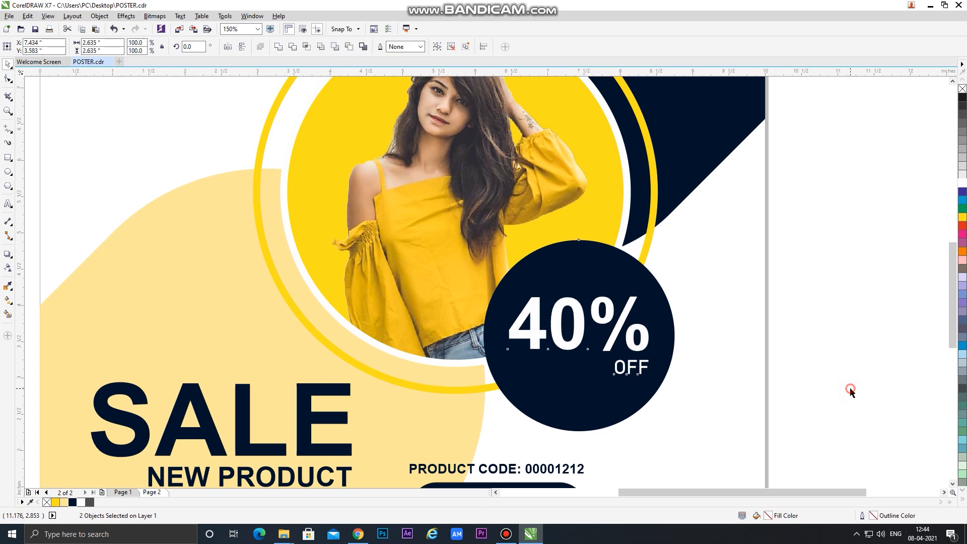
{"action": "left_click", "coordinate": [850, 390]}
{"action": "key", "text": "shift+F4"}
{"action": "scroll", "coordinate": [590, 343], "scroll_direction": "up", "scroll_amount": 2}
{"action": "left_click_drag", "start_coordinate": [610, 344], "coordinate": [610, 355]}
{"action": "left_click", "coordinate": [851, 384]}
{"action": "key", "text": "shift+F4"}
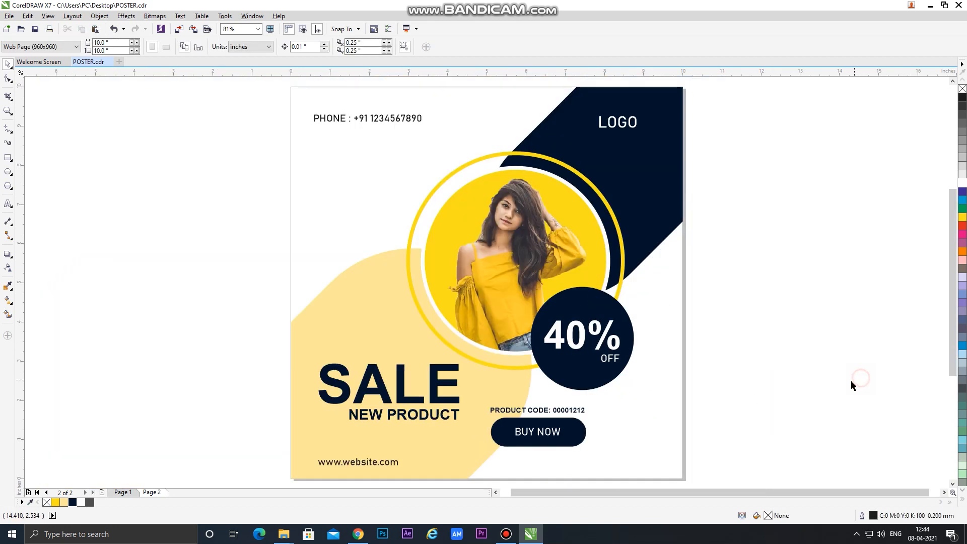
Shrink the badge circle to about 2.58 inches wide and check the poster in a full-screen preview.
{"action": "left_click", "coordinate": [564, 345]}
{"action": "scroll", "coordinate": [563, 352], "scroll_direction": "up", "scroll_amount": 2}
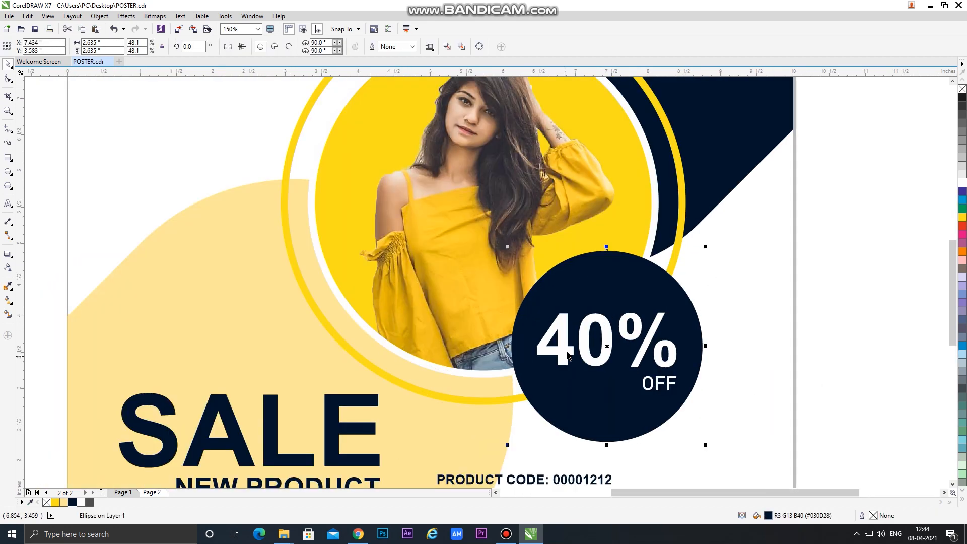
{"action": "left_click", "coordinate": [883, 406]}
{"action": "left_click", "coordinate": [534, 289]}
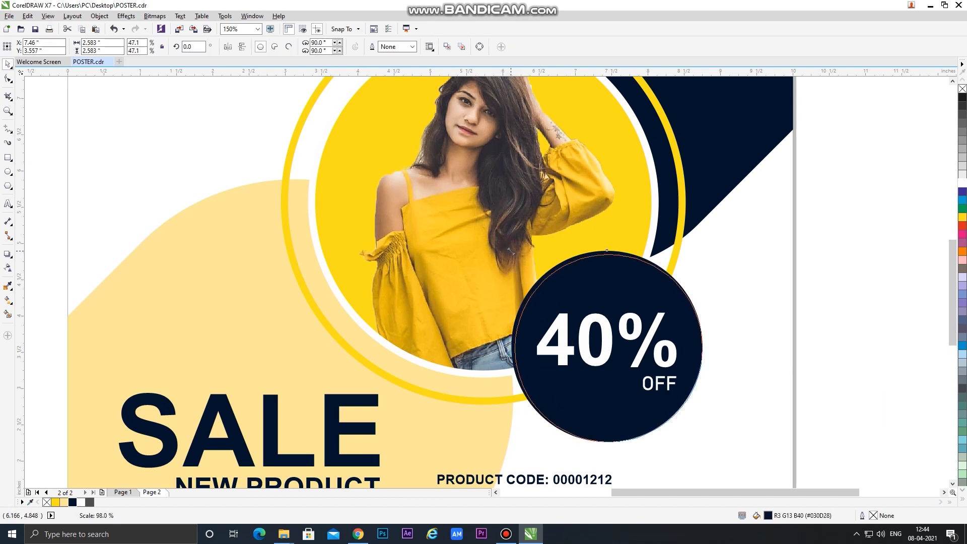
{"action": "scroll", "coordinate": [519, 288], "scroll_direction": "down", "scroll_amount": 4}
{"action": "left_click", "coordinate": [835, 354]}
{"action": "key", "text": "shift+F4"}
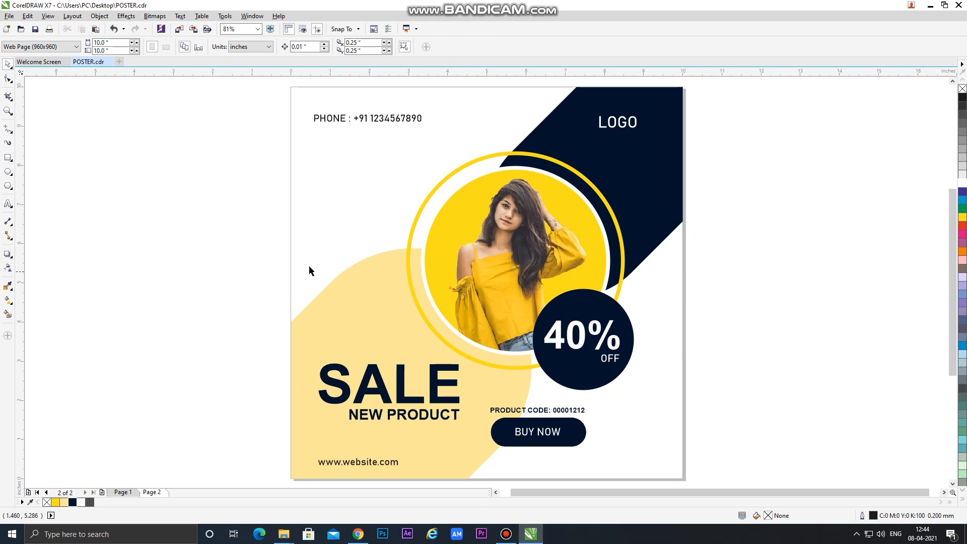
{"action": "key", "text": "F9"}
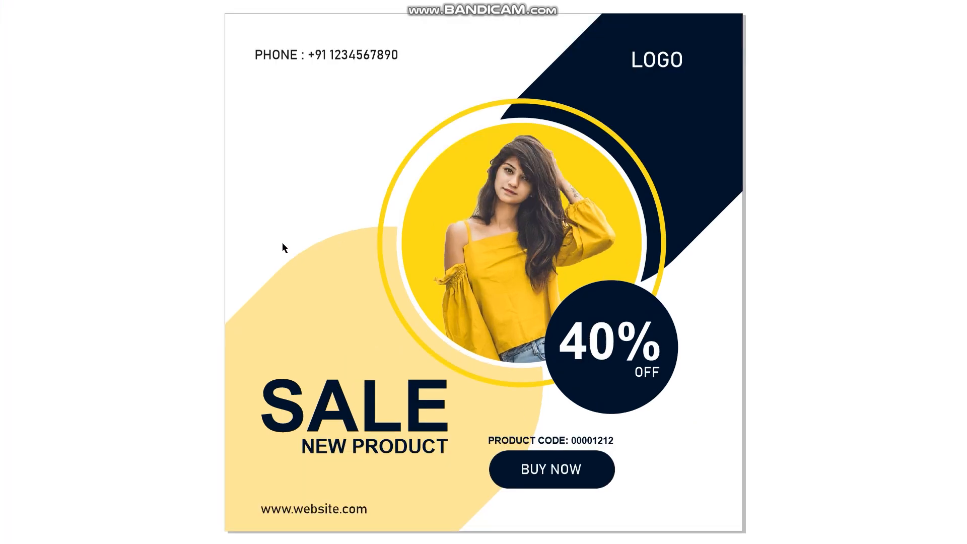
{"action": "left_click", "coordinate": [877, 282]}
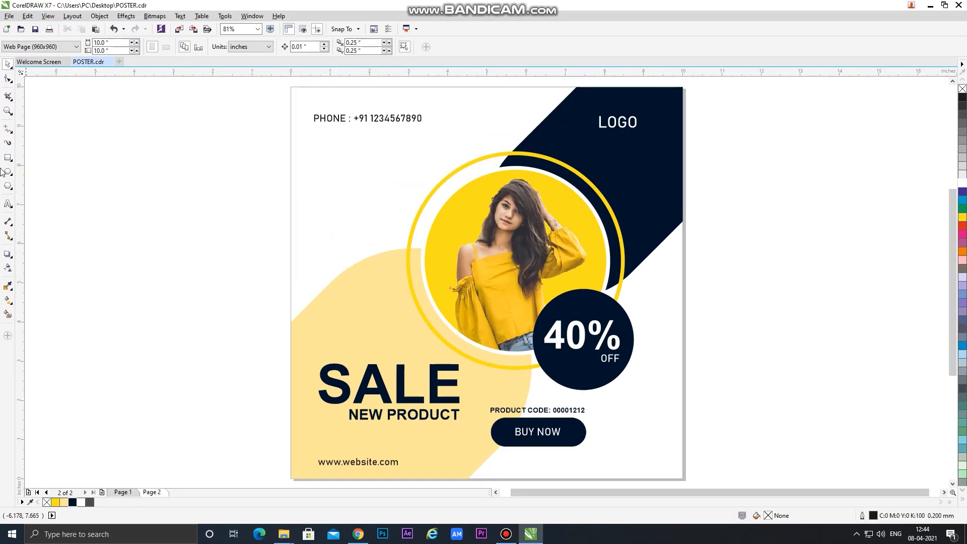
Draw a three-sided polygon about 2.7 by 2.4 inches beside the page's upper left edge.
{"action": "left_click", "coordinate": [9, 186]}
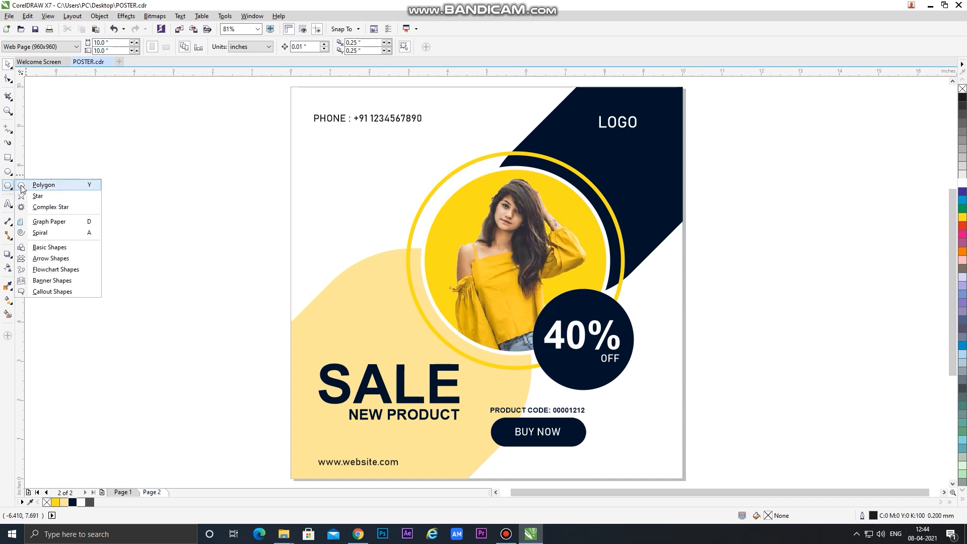
{"action": "left_click", "coordinate": [40, 190]}
{"action": "left_click_drag", "start_coordinate": [272, 47], "coordinate": [225, 50]}
{"action": "type", "text": "3"}
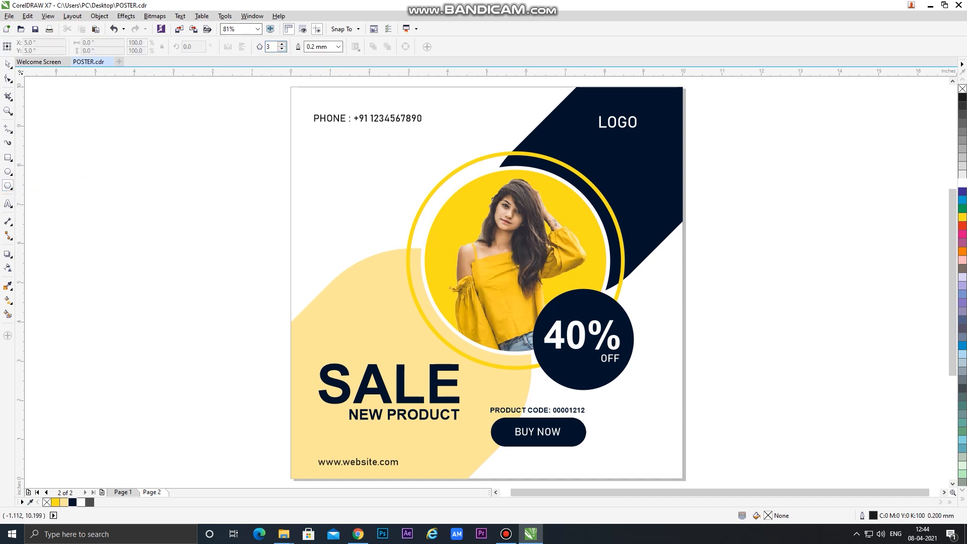
{"action": "mouse_move", "coordinate": [279, 191]}
{"action": "left_mouse_down"}
{"action": "mouse_move", "coordinate": [263, 205]}
{"action": "mouse_move", "coordinate": [297, 242]}
{"action": "mouse_move", "coordinate": [285, 228]}
{"action": "left_mouse_up"}
{"action": "key", "text": "space"}
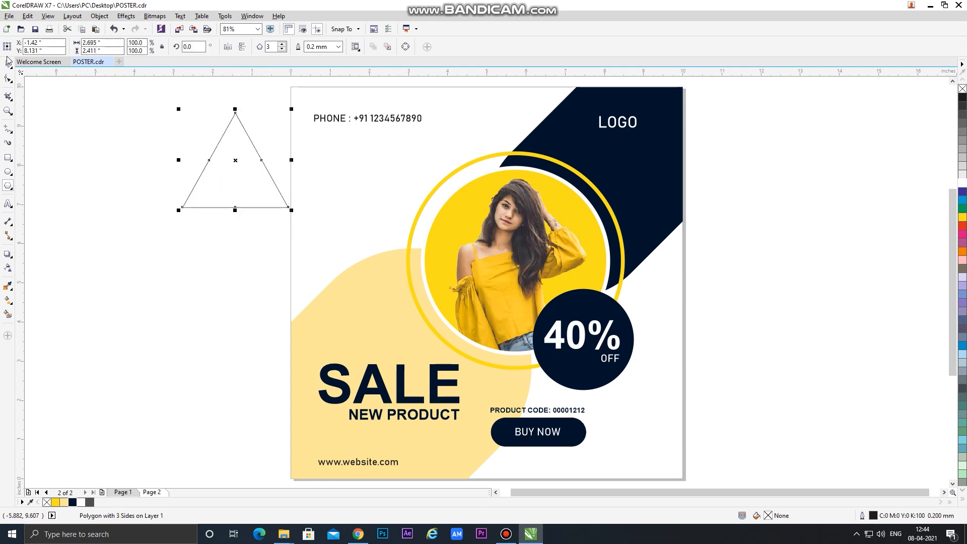
Move the triangle over the page's left edge below the phone text and shrink it to about 1.75 inches wide.
{"action": "left_click", "coordinate": [104, 187]}
{"action": "scroll", "coordinate": [317, 309], "scroll_direction": "left", "scroll_amount": 1}
{"action": "left_click_drag", "start_coordinate": [291, 170], "coordinate": [375, 200]}
{"action": "left_click_drag", "start_coordinate": [426, 238], "coordinate": [409, 222]}
Fill the triangle with yellow and set its outline width to None.
{"action": "left_click", "coordinate": [56, 502]}
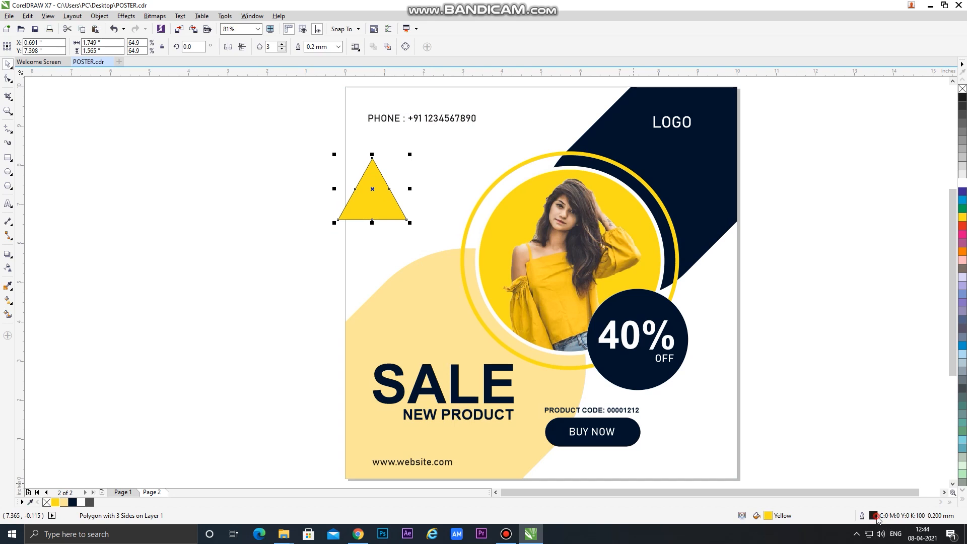
{"action": "double_click", "coordinate": [876, 518]}
{"action": "left_click", "coordinate": [418, 200]}
{"action": "left_click", "coordinate": [401, 217]}
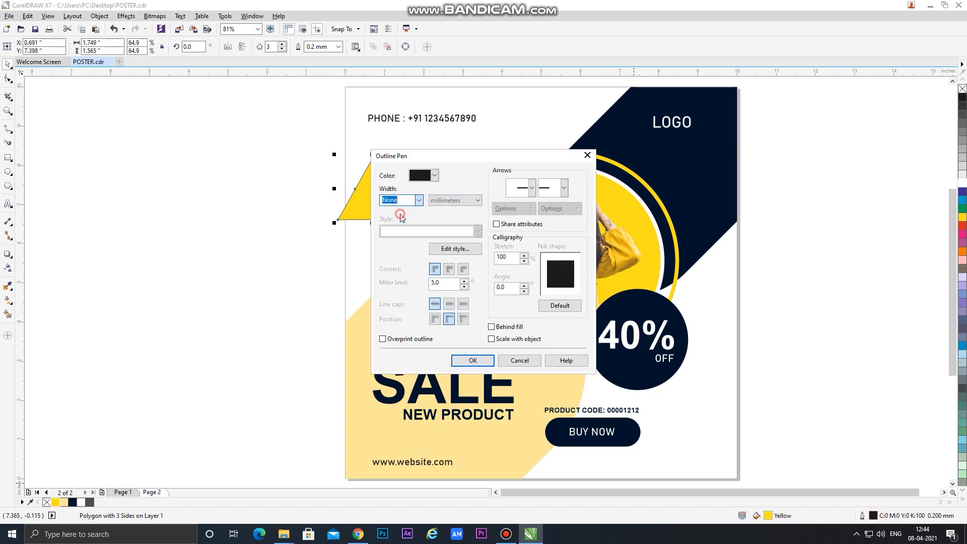
{"action": "left_click", "coordinate": [473, 360]}
Shrink the yellow triangle, rotate it about 15° clockwise and place it just inside the page's left edge below the phone text.
{"action": "scroll", "coordinate": [385, 204], "scroll_direction": "up", "scroll_amount": 2}
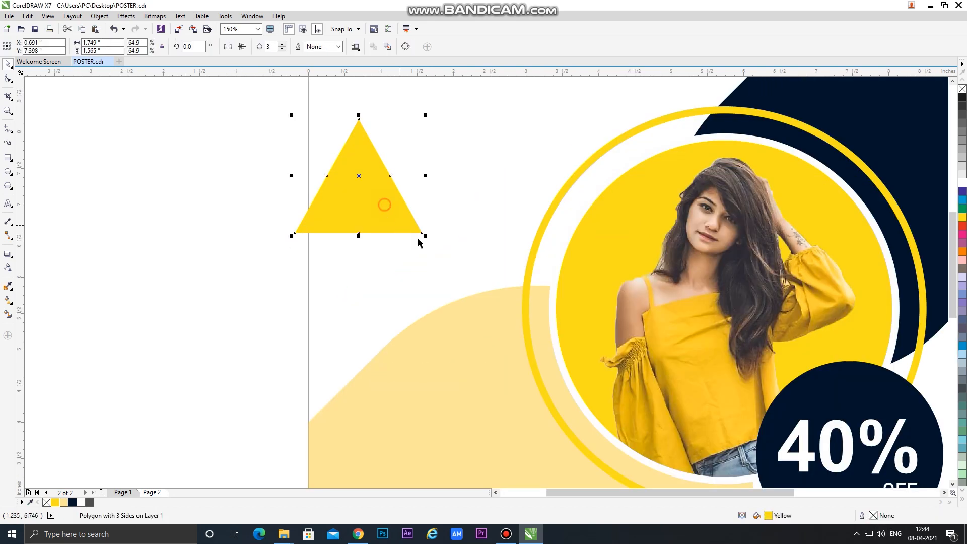
{"action": "left_click_drag", "start_coordinate": [425, 235], "coordinate": [404, 216]}
{"action": "left_click", "coordinate": [363, 182]}
{"action": "left_click_drag", "start_coordinate": [403, 138], "coordinate": [410, 152]}
{"action": "left_click", "coordinate": [201, 196]}
{"action": "key", "text": "shift+F4"}
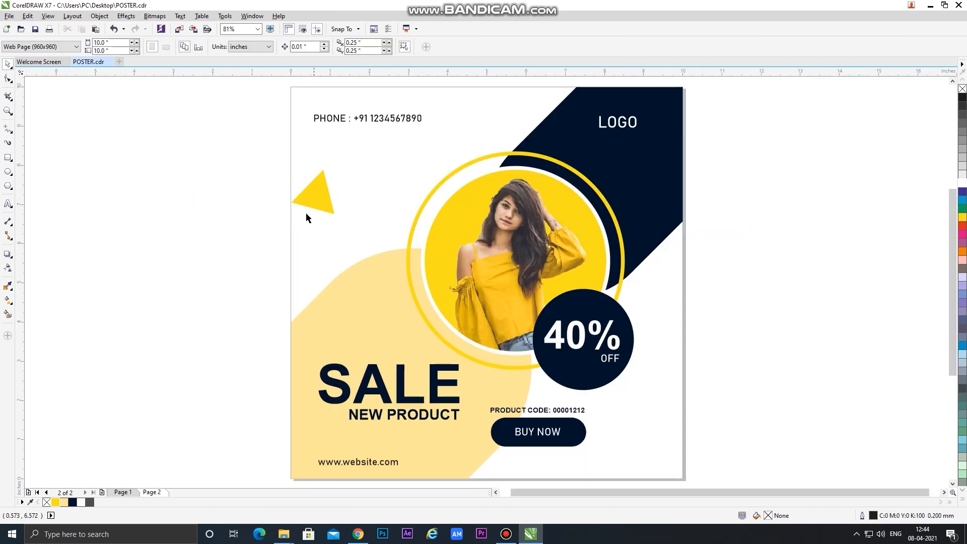
{"action": "left_click_drag", "start_coordinate": [315, 203], "coordinate": [322, 196]}
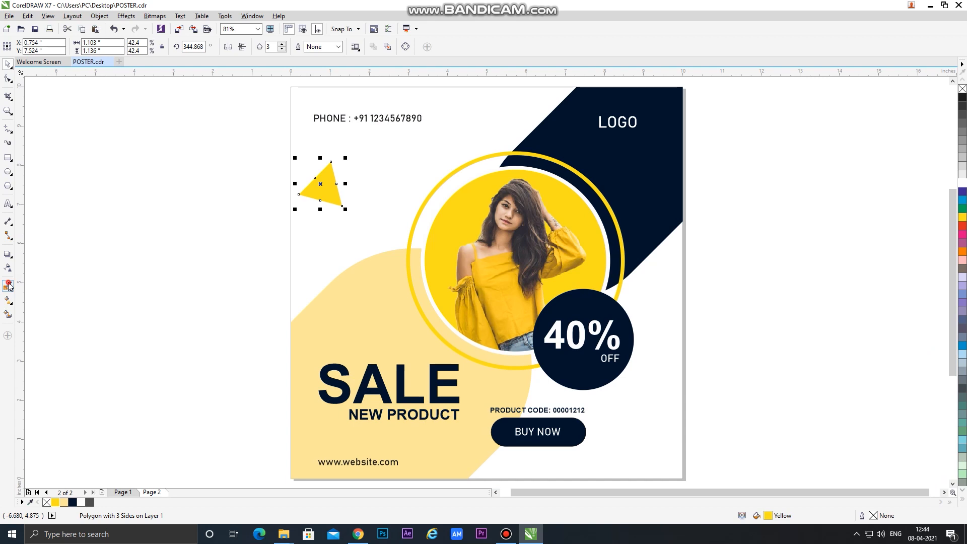
Apply a transparency to the yellow triangle below the phone text.
{"action": "left_click", "coordinate": [8, 286]}
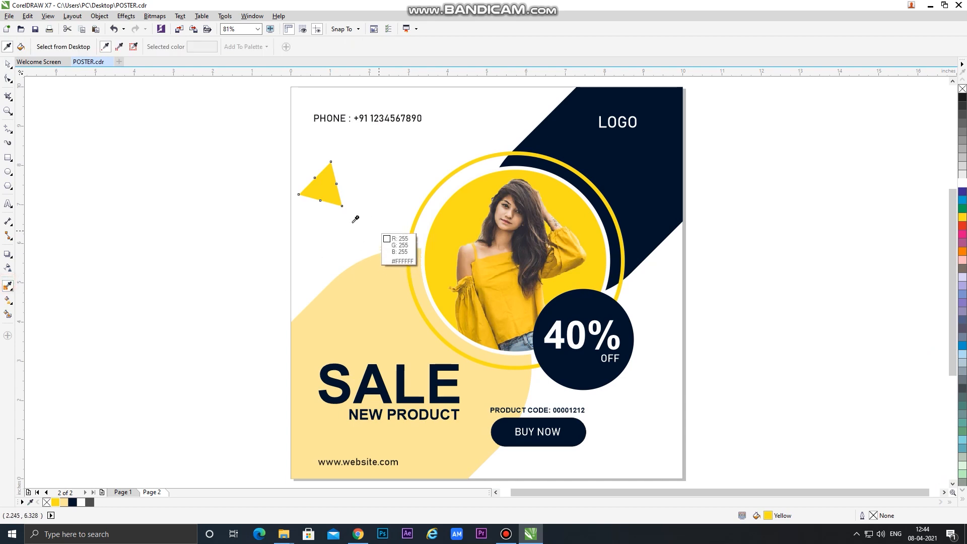
{"action": "left_click", "coordinate": [9, 268]}
{"action": "left_click_drag", "start_coordinate": [303, 222], "coordinate": [312, 224]}
{"action": "left_click", "coordinate": [8, 63]}
Place a transparent yellow triangle over the page's right edge beside BUY NOW and give it a 0.75 mm outline.
{"action": "left_click", "coordinate": [315, 190]}
{"action": "left_click_drag", "start_coordinate": [315, 190], "coordinate": [683, 418]}
{"action": "scroll", "coordinate": [683, 418], "scroll_direction": "up", "scroll_amount": 3}
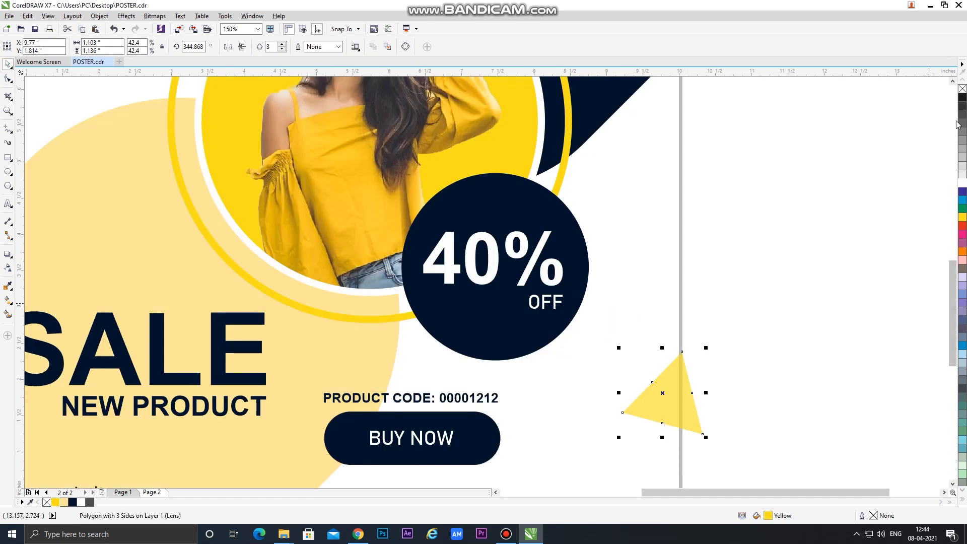
{"action": "left_click", "coordinate": [338, 47]}
{"action": "left_click", "coordinate": [325, 108]}
{"action": "left_click", "coordinate": [747, 397]}
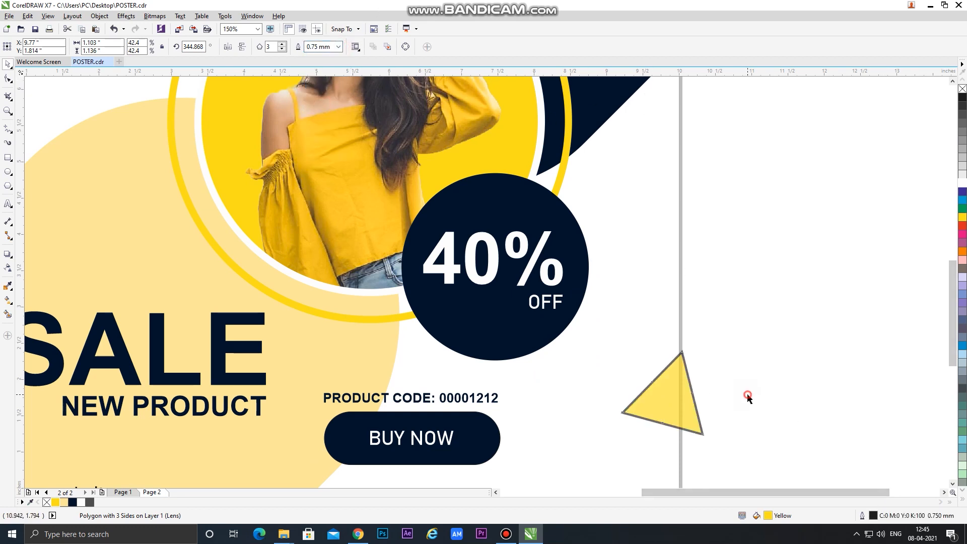
Remove the fill of the triangle beside BUY NOW and colour its outline with the poster's yellow.
{"action": "left_click", "coordinate": [649, 403]}
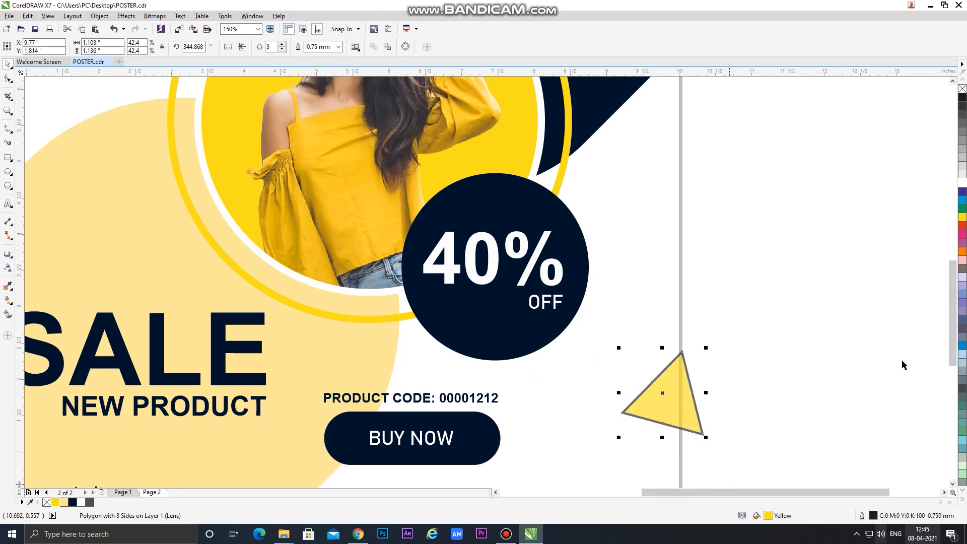
{"action": "left_click", "coordinate": [962, 90]}
{"action": "double_click", "coordinate": [874, 515]}
{"action": "left_click", "coordinate": [420, 175]}
{"action": "left_click", "coordinate": [415, 254]}
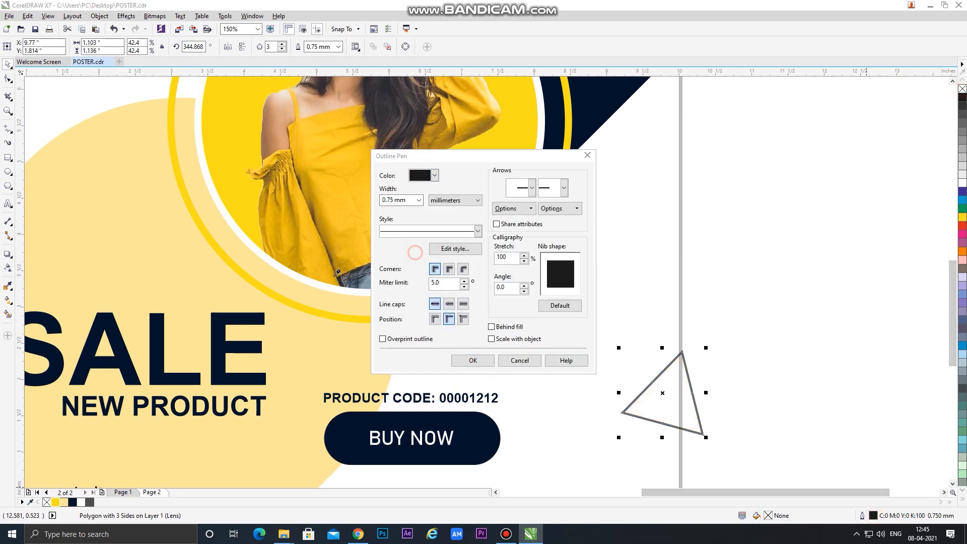
{"action": "left_click", "coordinate": [302, 306]}
{"action": "left_click", "coordinate": [471, 360]}
{"action": "left_click", "coordinate": [781, 374]}
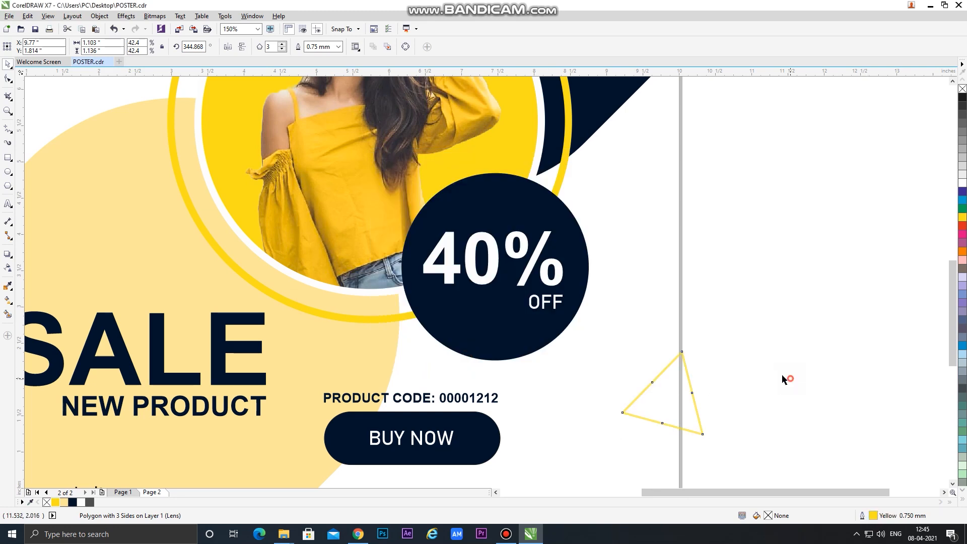
Enlarge the outlined triangle to about 1.55 inches wide and position it over the page's right edge.
{"action": "scroll", "coordinate": [589, 295], "scroll_direction": "down", "scroll_amount": 2}
{"action": "scroll", "coordinate": [589, 295], "scroll_direction": "up", "scroll_amount": 2}
{"action": "scroll", "coordinate": [400, 197], "scroll_direction": "up", "scroll_amount": 2}
{"action": "left_click", "coordinate": [427, 215]}
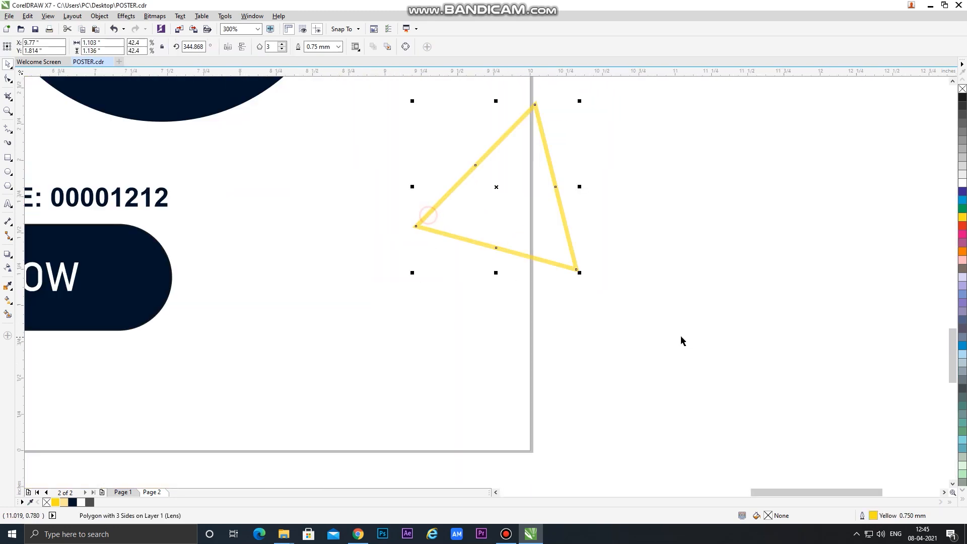
{"action": "left_click_drag", "start_coordinate": [579, 273], "coordinate": [541, 313]}
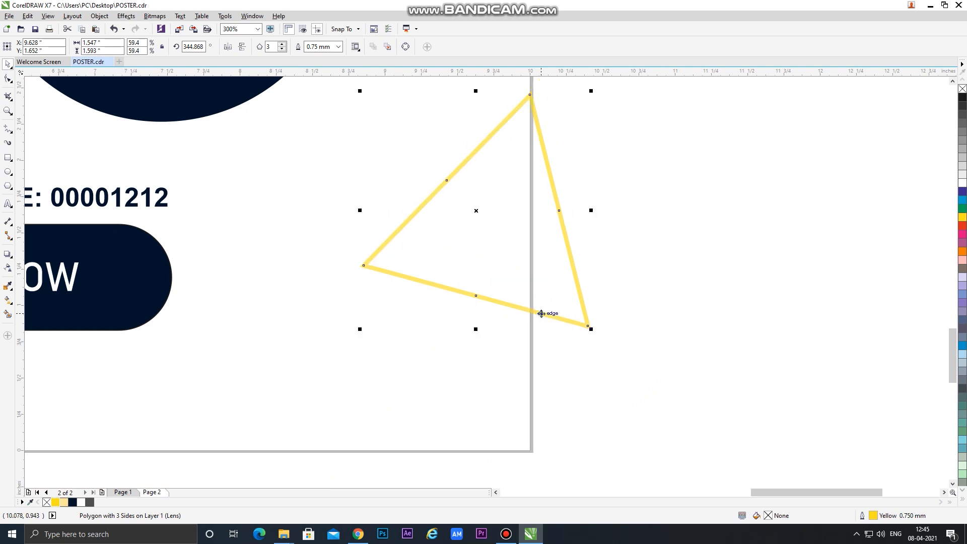
Make an 80% black duplicate of the outlined triangle, offset slightly down and to the right as its shadow.
{"action": "left_click", "coordinate": [962, 100]}
{"action": "key", "text": "ctrl+z"}
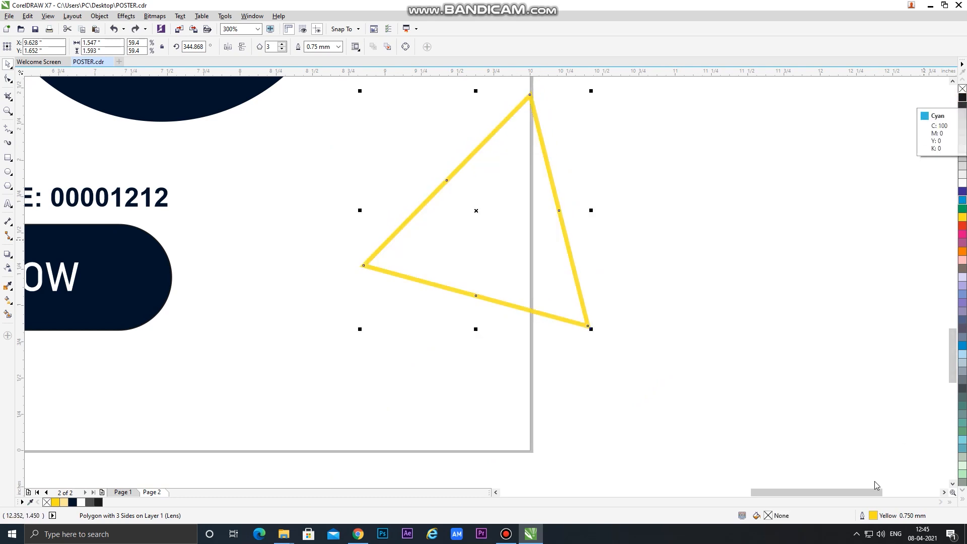
{"action": "double_click", "coordinate": [873, 516]}
{"action": "left_click", "coordinate": [434, 175]}
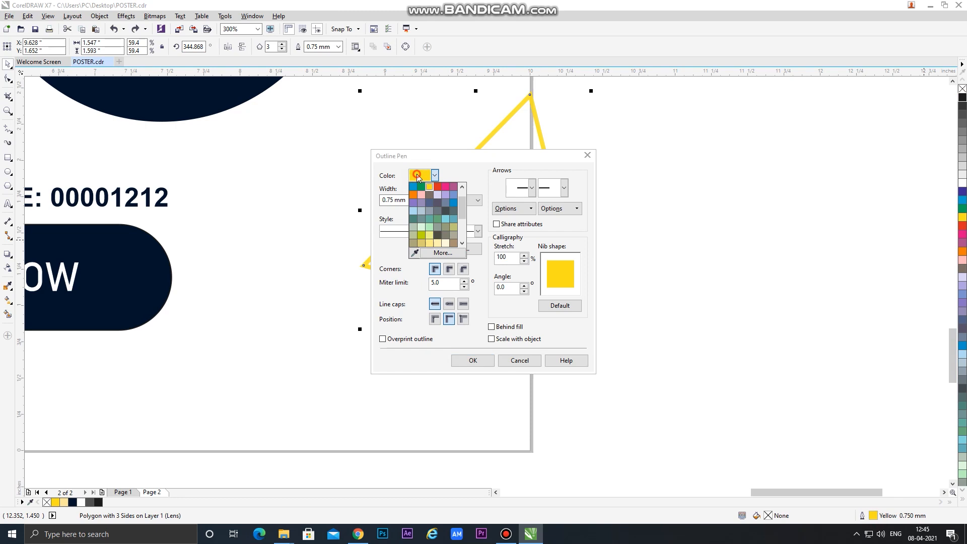
{"action": "left_click", "coordinate": [414, 252]}
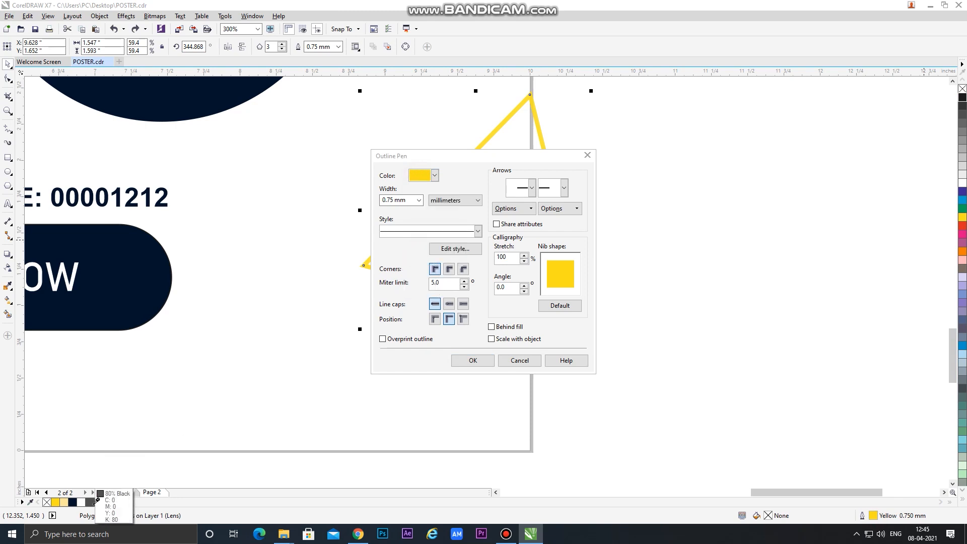
{"action": "left_click", "coordinate": [91, 502]}
{"action": "left_click", "coordinate": [472, 361]}
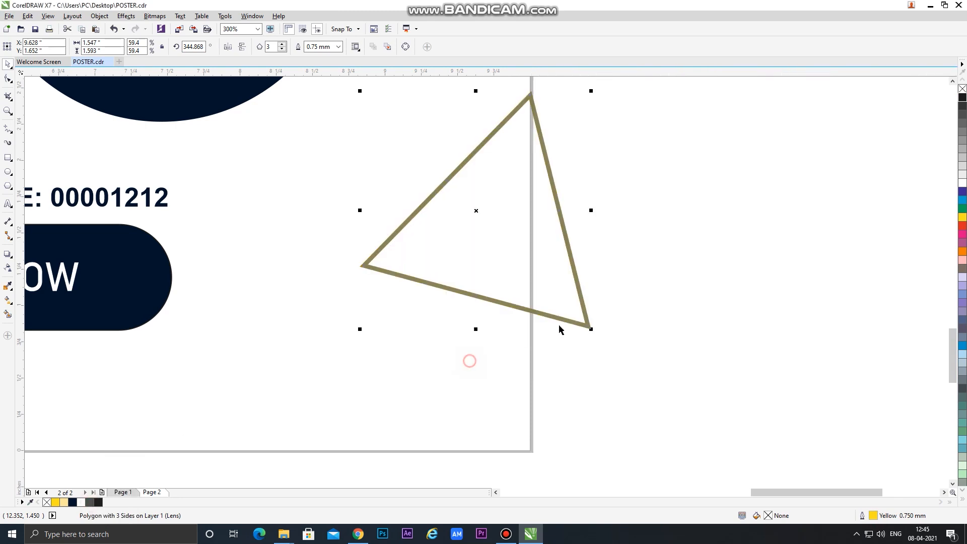
{"action": "left_click_drag", "start_coordinate": [478, 211], "coordinate": [485, 221]}
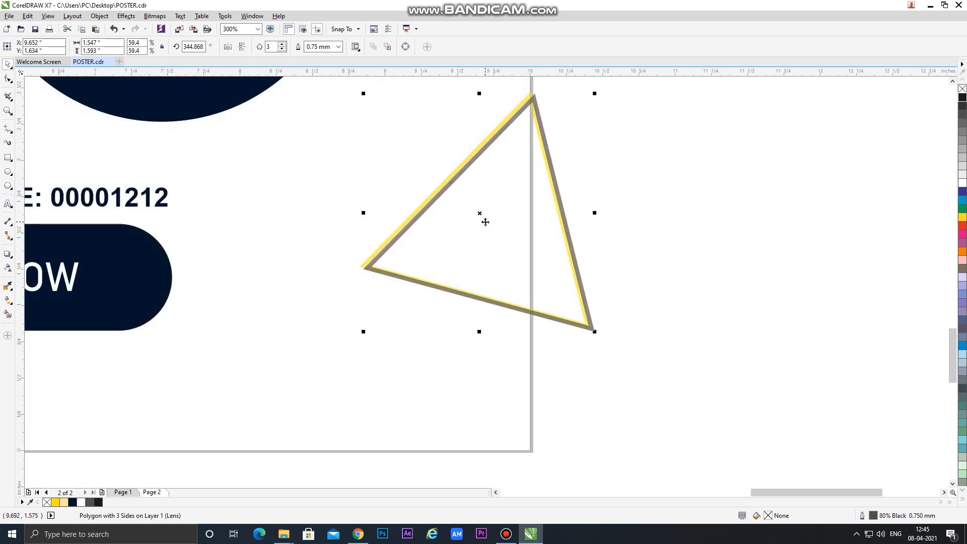
Convert the dark triangle outline to a bitmap and apply a Gaussian Blur with a 5.0 pixel radius.
{"action": "left_click", "coordinate": [154, 16]}
{"action": "left_click", "coordinate": [166, 26]}
{"action": "key", "text": "Return"}
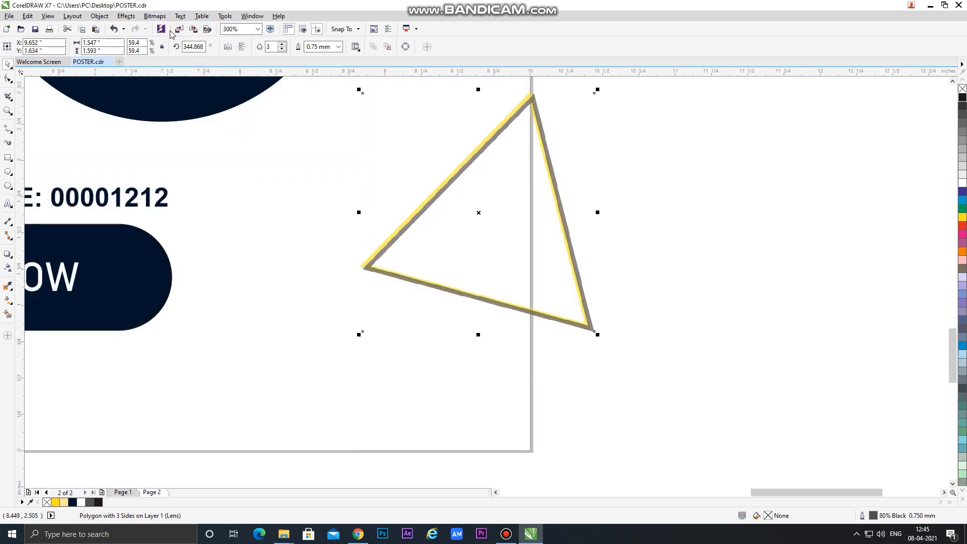
{"action": "left_click", "coordinate": [155, 15]}
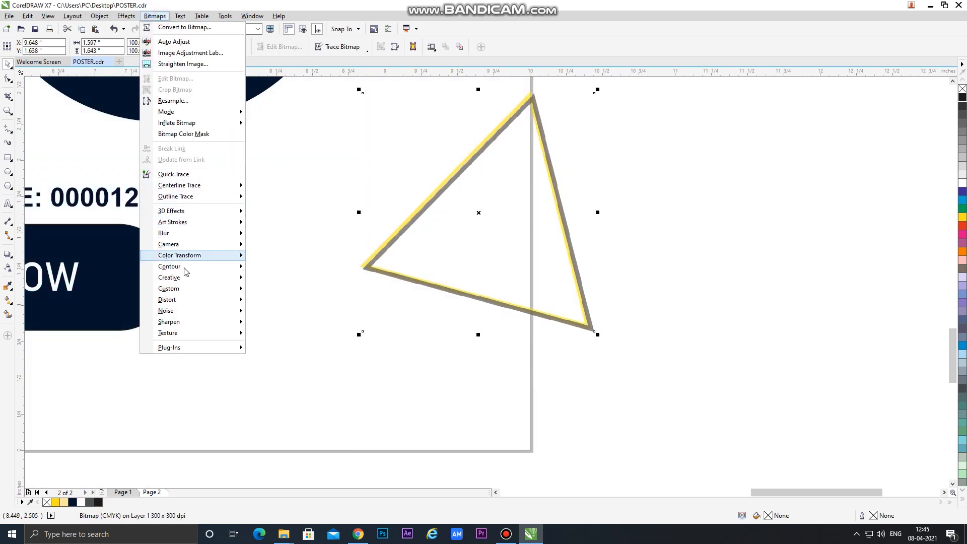
{"action": "mouse_move", "coordinate": [196, 238]}
{"action": "left_click", "coordinate": [284, 247]}
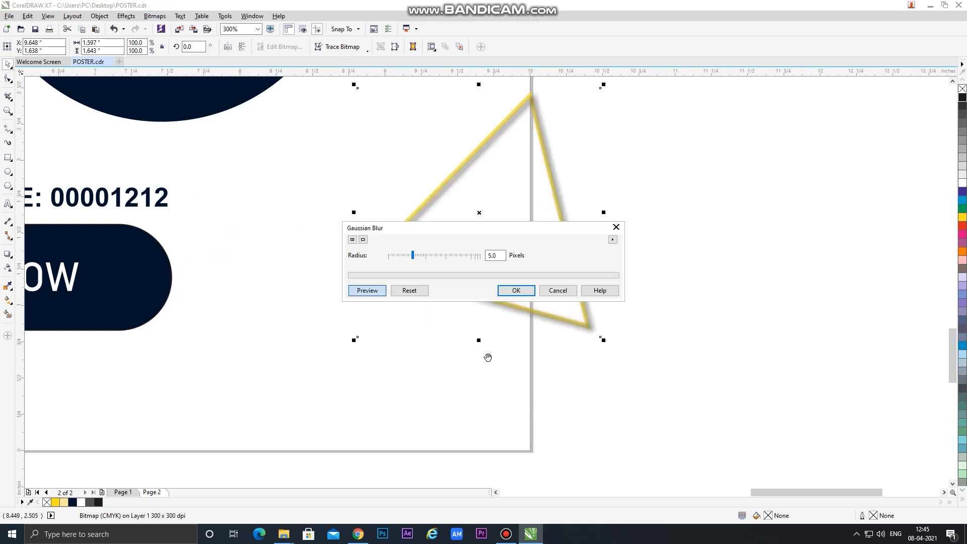
{"action": "left_click", "coordinate": [516, 290]}
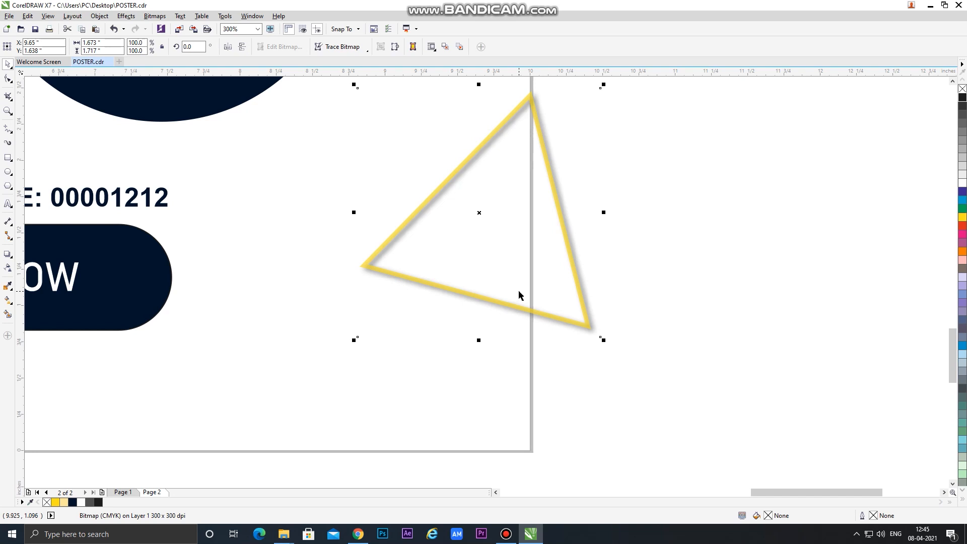
Try shifting the yellow triangle outline relative to its blurred shadow at the page's right edge.
{"action": "scroll", "coordinate": [572, 341], "scroll_direction": "down", "scroll_amount": 2}
{"action": "left_click", "coordinate": [678, 357]}
{"action": "key", "text": "F4"}
{"action": "scroll", "coordinate": [678, 449], "scroll_direction": "up", "scroll_amount": 2}
{"action": "scroll", "coordinate": [678, 453], "scroll_direction": "up", "scroll_amount": 3}
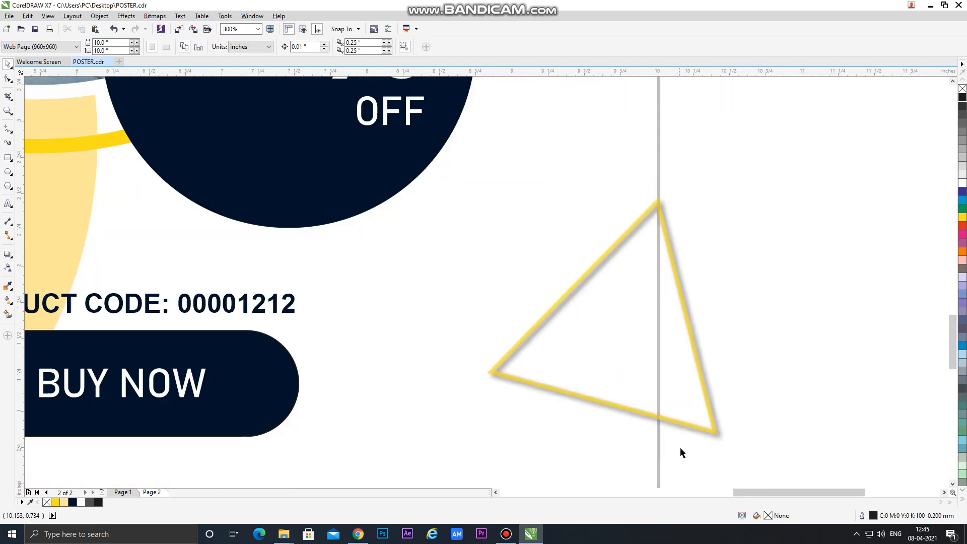
{"action": "left_click", "coordinate": [691, 426]}
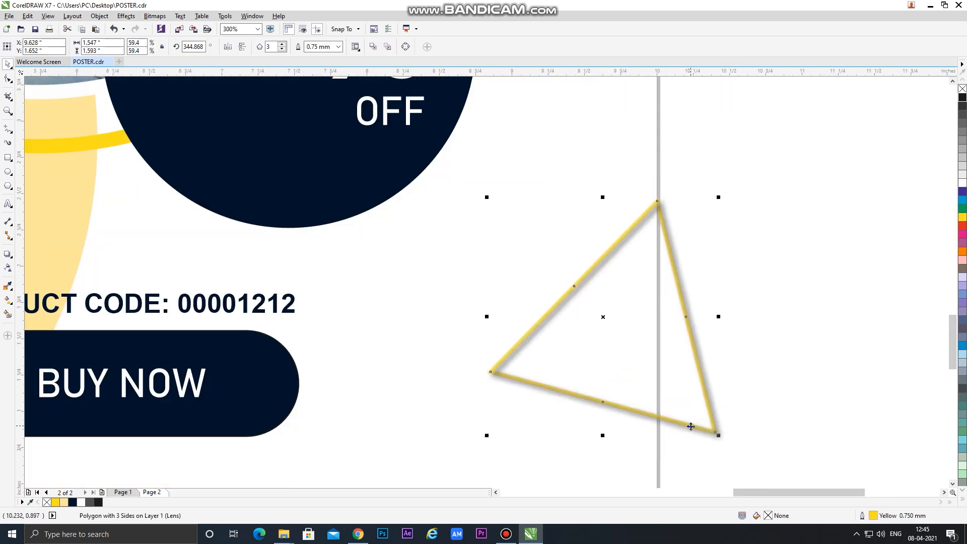
{"action": "left_click_drag", "start_coordinate": [690, 426], "coordinate": [690, 427]}
{"action": "left_click_drag", "start_coordinate": [604, 318], "coordinate": [654, 328]}
{"action": "key", "text": "ctrl+z"}
{"action": "scroll", "coordinate": [586, 299], "scroll_direction": "up", "scroll_amount": 1}
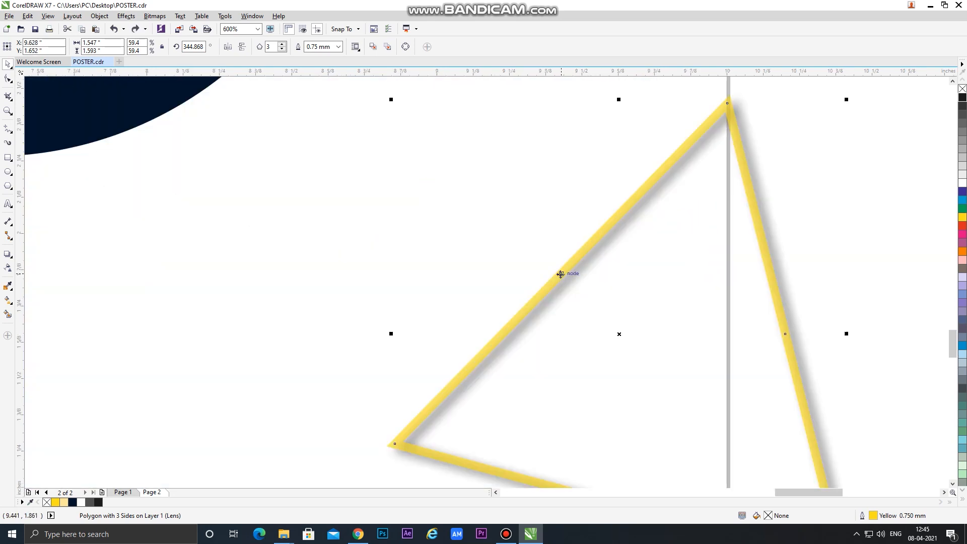
{"action": "scroll", "coordinate": [564, 273], "scroll_direction": "down", "scroll_amount": 2}
{"action": "scroll", "coordinate": [550, 297], "scroll_direction": "up", "scroll_amount": 1}
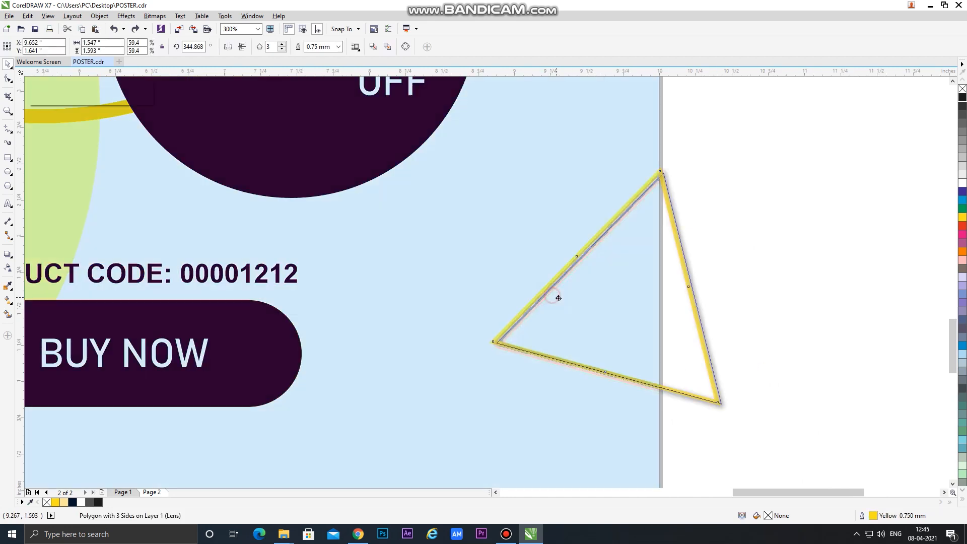
{"action": "left_click_drag", "start_coordinate": [560, 296], "coordinate": [546, 278]}
{"action": "scroll", "coordinate": [553, 280], "scroll_direction": "up", "scroll_amount": 1}
{"action": "scroll", "coordinate": [563, 288], "scroll_direction": "down", "scroll_amount": 2}
PowerClip the yellow triangle outline together with its blurred shadow inside the page rectangle.
{"action": "left_click", "coordinate": [783, 423]}
{"action": "left_click_drag", "start_coordinate": [790, 411], "coordinate": [504, 192]}
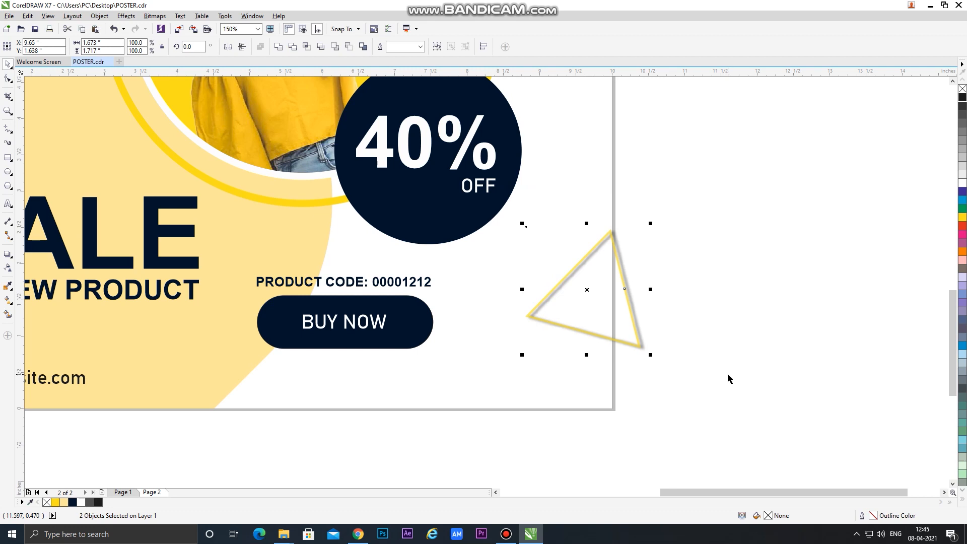
{"action": "right_click", "coordinate": [584, 288]}
{"action": "left_click", "coordinate": [625, 49]}
{"action": "right_click", "coordinate": [596, 252]}
{"action": "left_click", "coordinate": [617, 258]}
{"action": "left_click", "coordinate": [587, 207]}
{"action": "left_click", "coordinate": [723, 243]}
{"action": "key", "text": "shift+F4"}
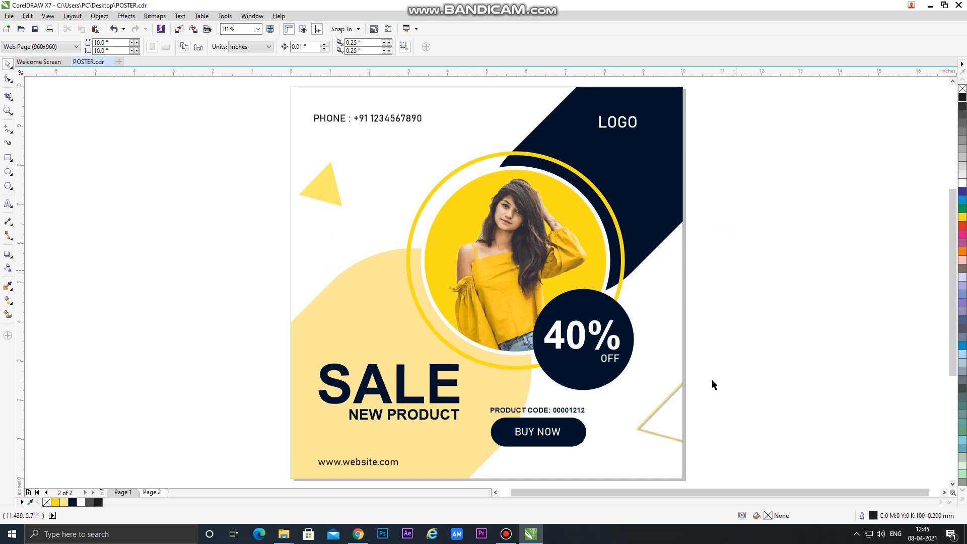
Edit the page PowerClip's contents and shrink the outlined triangle with its shadow to about 1.13 inches wide.
{"action": "left_click", "coordinate": [671, 434], "text": "ctrl"}
{"action": "left_click_drag", "start_coordinate": [775, 472], "coordinate": [572, 340]}
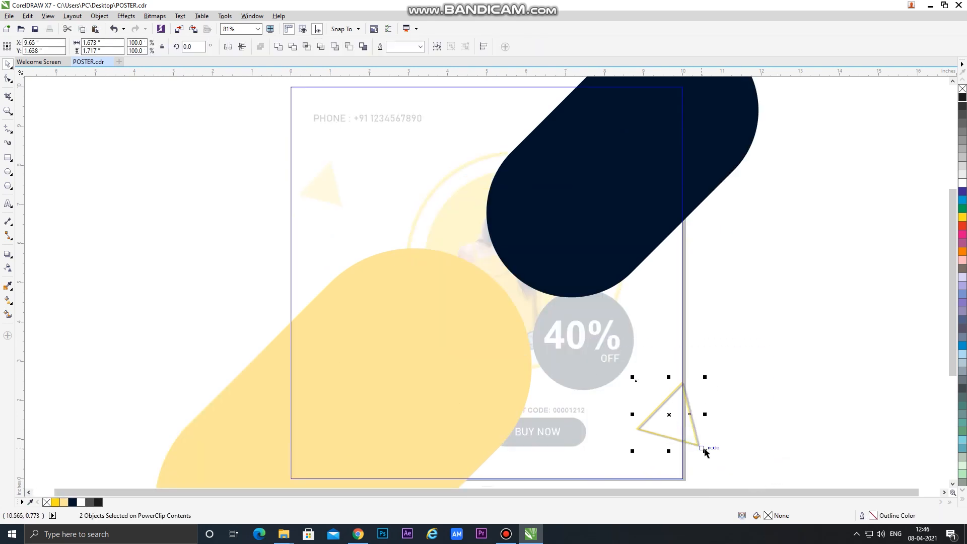
{"action": "left_click_drag", "start_coordinate": [704, 449], "coordinate": [692, 446]}
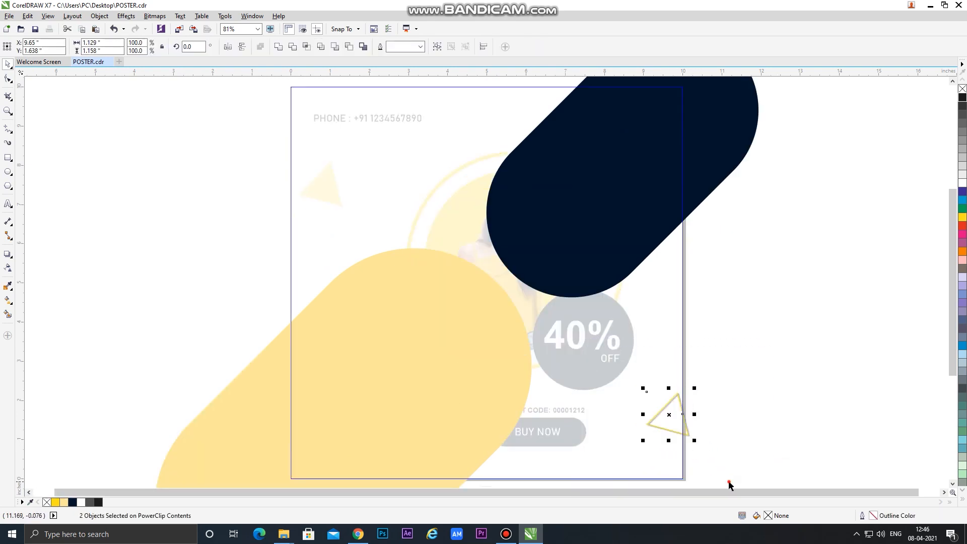
{"action": "left_click", "coordinate": [730, 484]}
Shift the yellow triangle outline slightly left of its shadow and finish editing the PowerClip contents.
{"action": "left_click", "coordinate": [669, 430]}
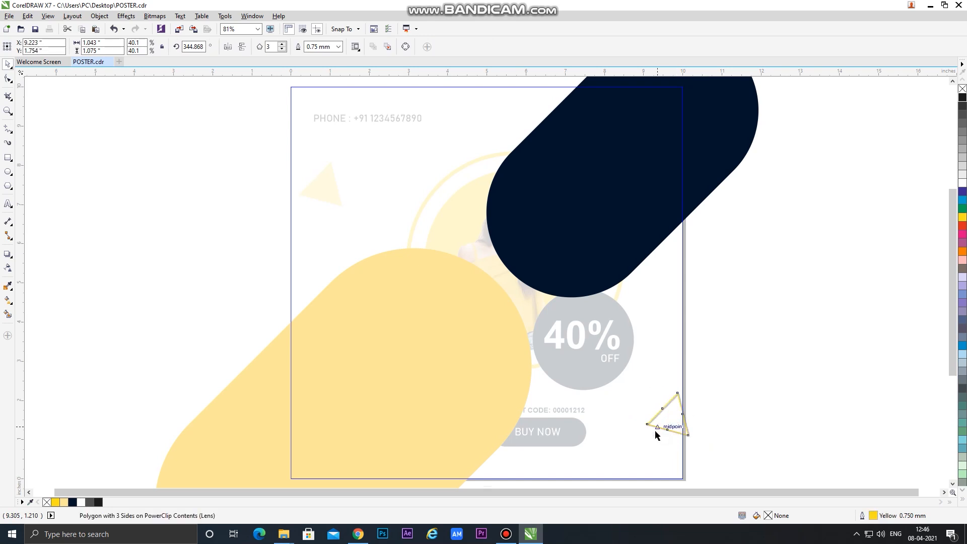
{"action": "scroll", "coordinate": [662, 435], "scroll_direction": "up", "scroll_amount": 2}
{"action": "scroll", "coordinate": [662, 434], "scroll_direction": "up", "scroll_amount": 4}
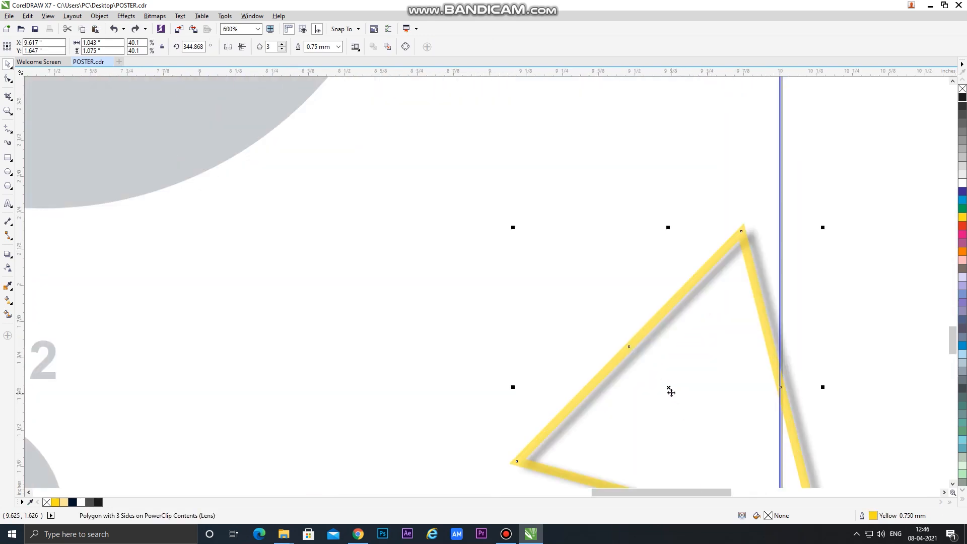
{"action": "scroll", "coordinate": [742, 455], "scroll_direction": "down", "scroll_amount": 5}
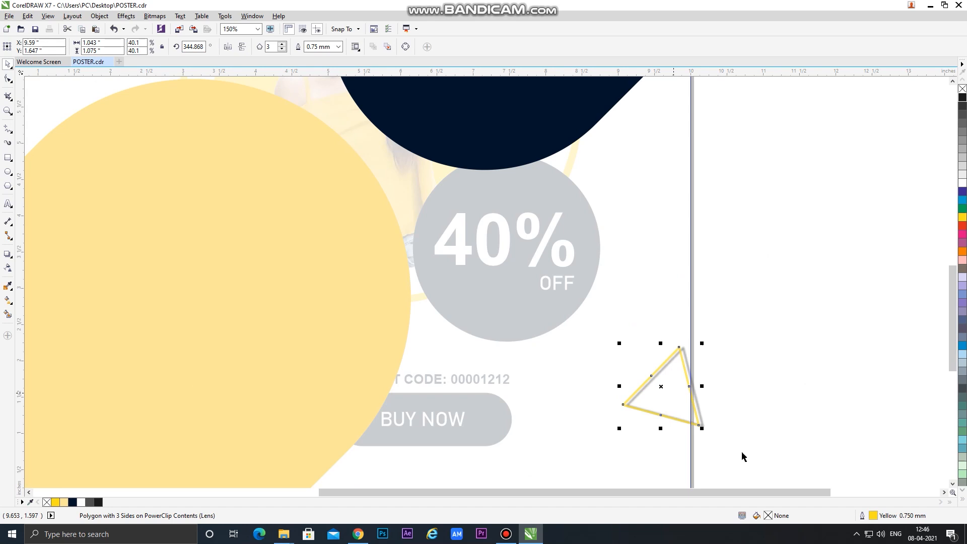
{"action": "left_click", "coordinate": [764, 462]}
{"action": "left_click_drag", "start_coordinate": [733, 409], "coordinate": [644, 297]}
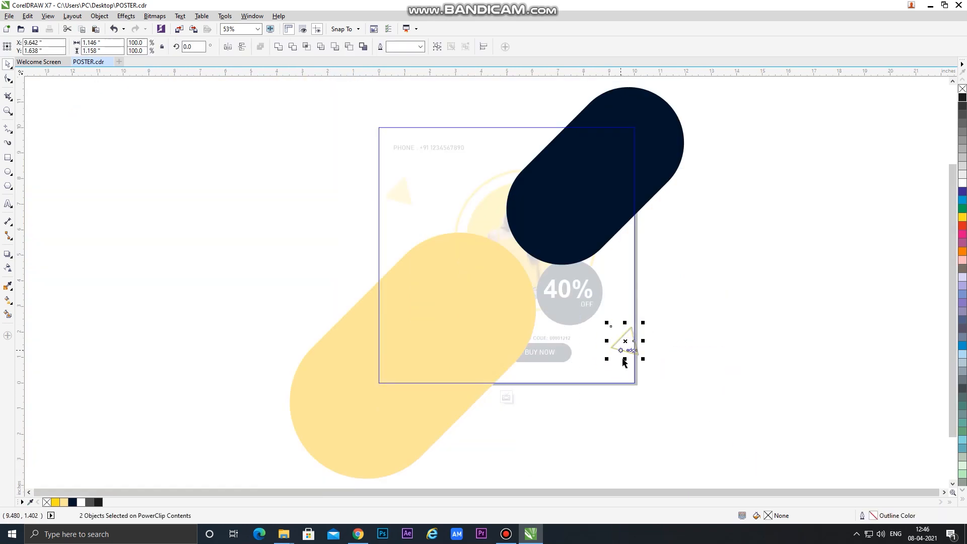
{"action": "left_click", "coordinate": [506, 398]}
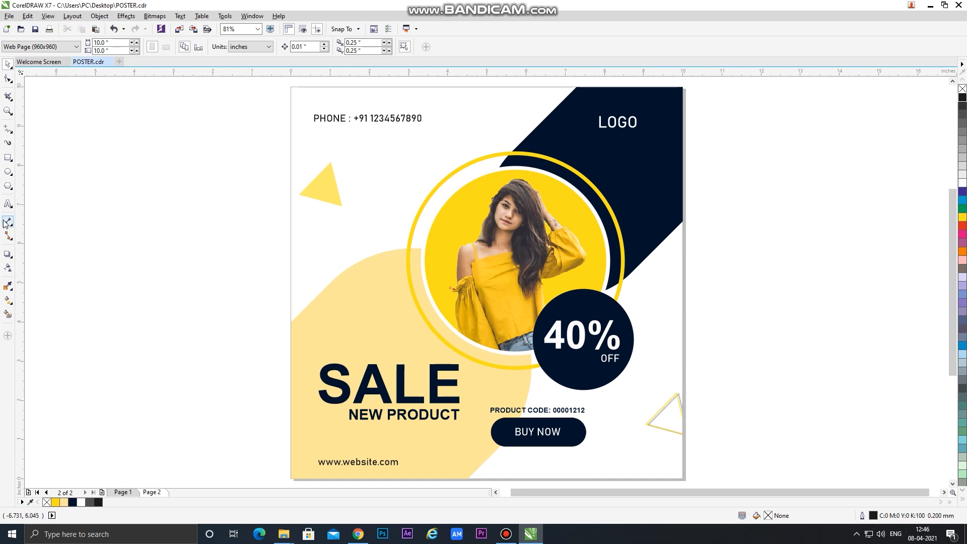
Draw a circle about 0.87 inches across with the pale yellow fill and place it over the page's right edge beside the 40% OFF badge.
{"action": "left_click", "coordinate": [328, 197]}
{"action": "left_click", "coordinate": [105, 288]}
{"action": "left_click", "coordinate": [8, 173]}
{"action": "left_click_drag", "start_coordinate": [167, 223], "coordinate": [207, 264]}
{"action": "key", "text": "space"}
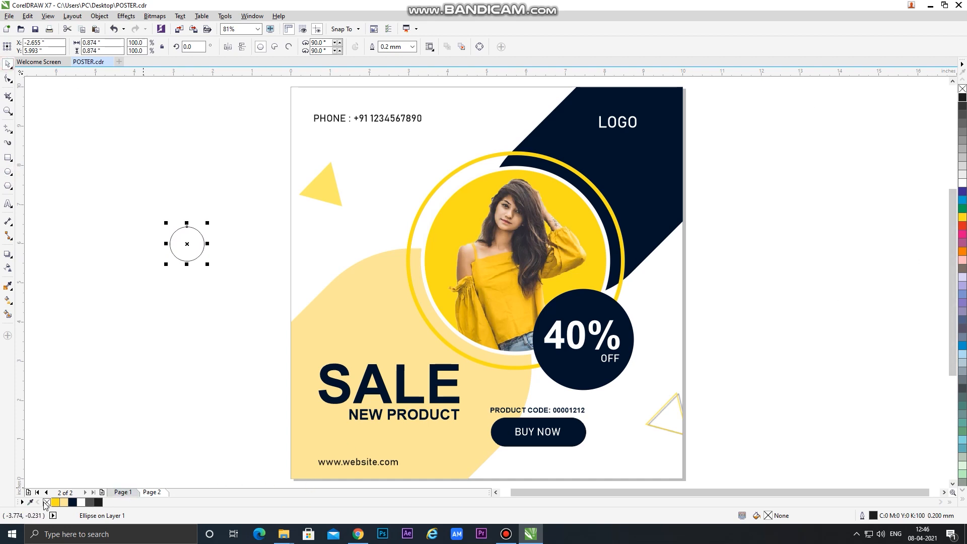
{"action": "left_click", "coordinate": [64, 503]}
{"action": "left_click_drag", "start_coordinate": [170, 236], "coordinate": [667, 298]}
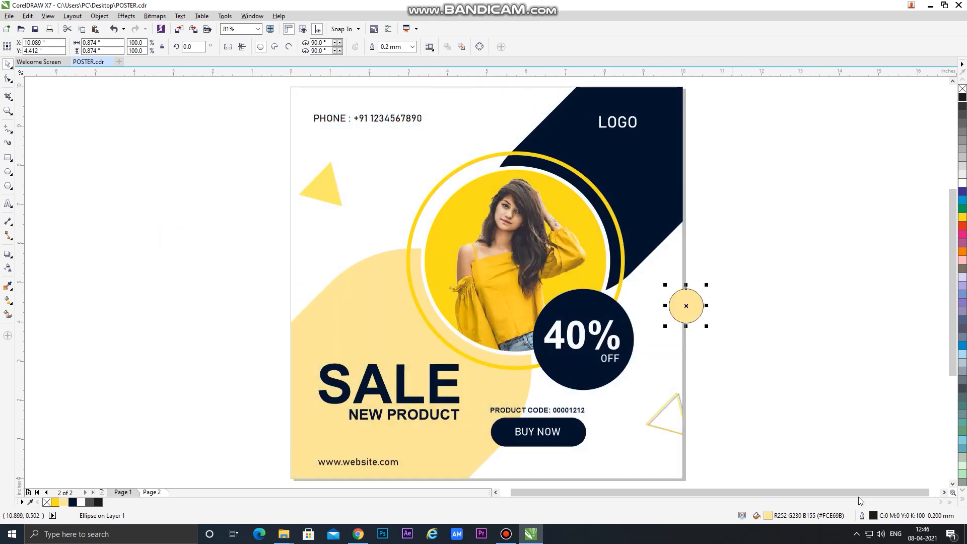
Remove the small circle's outline and fill it with the poster's bright yellow.
{"action": "double_click", "coordinate": [873, 515]}
{"action": "left_click", "coordinate": [419, 200]}
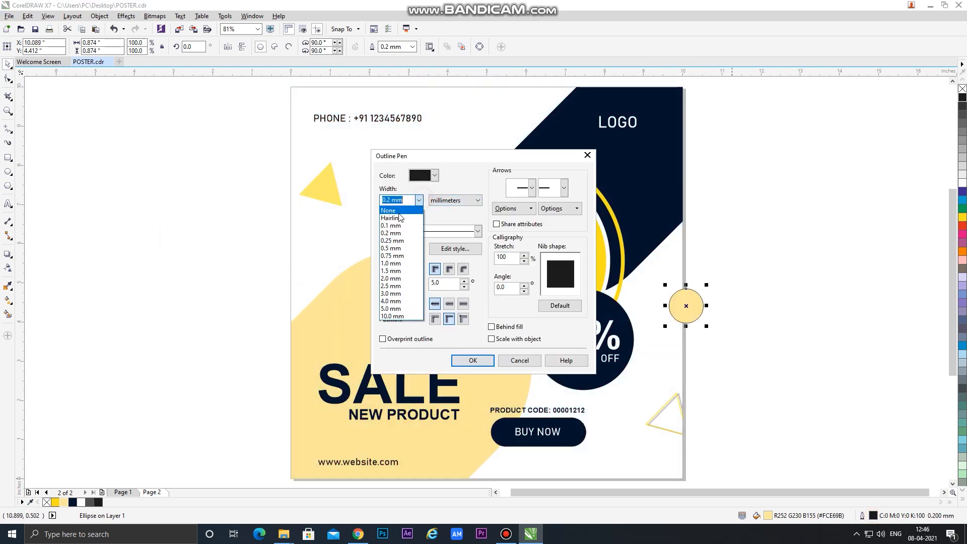
{"action": "left_click", "coordinate": [398, 213]}
{"action": "left_click", "coordinate": [483, 360]}
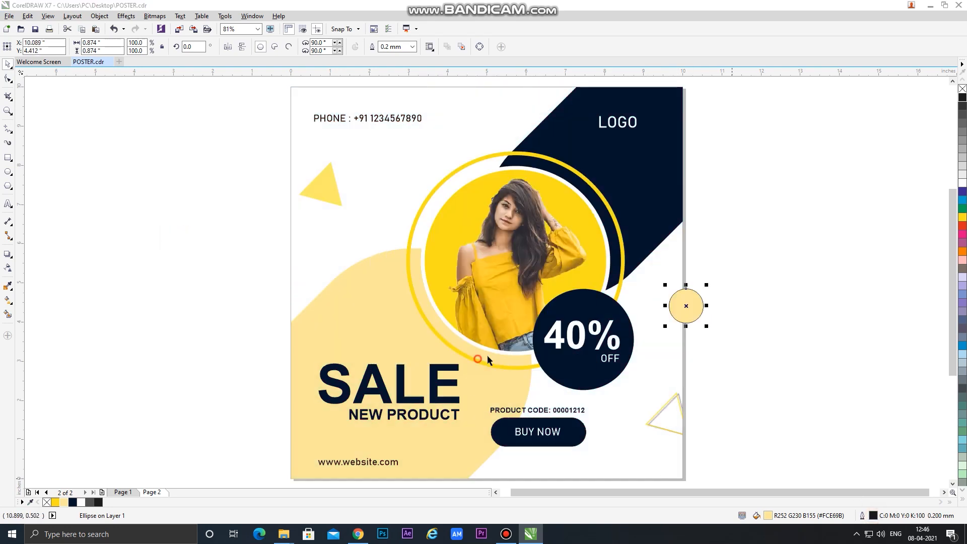
{"action": "left_click", "coordinate": [56, 501]}
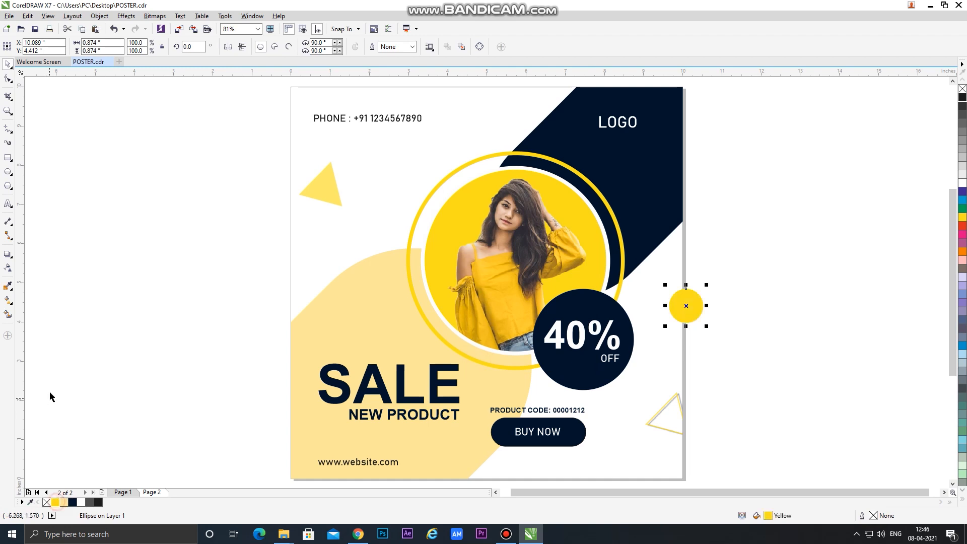
PowerClip the small yellow circle inside the page rectangle.
{"action": "right_click", "coordinate": [685, 311]}
{"action": "left_click", "coordinate": [745, 43]}
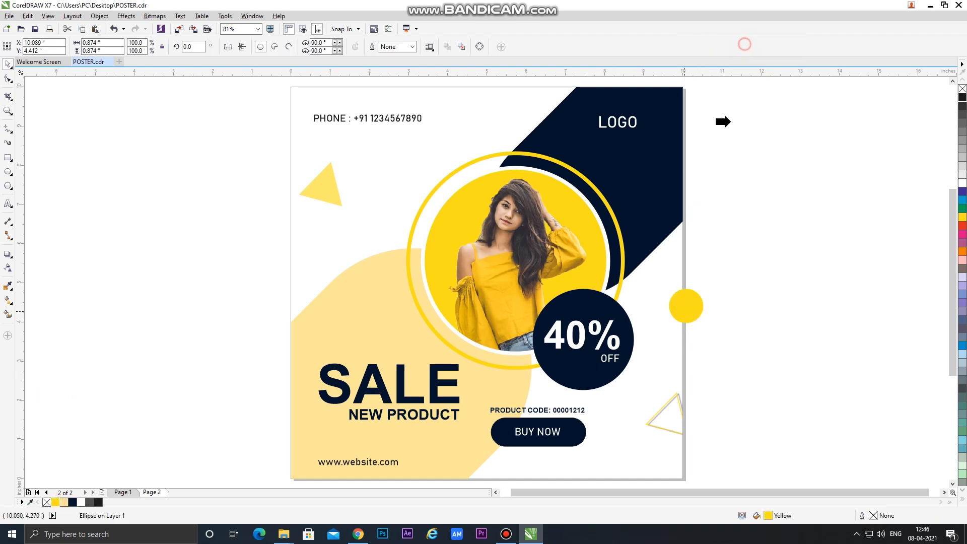
{"action": "left_click", "coordinate": [670, 261]}
Edit the page PowerClip's contents and place a copy of the yellow circle over the poster's bottom-right corner.
{"action": "double_click", "coordinate": [677, 312]}
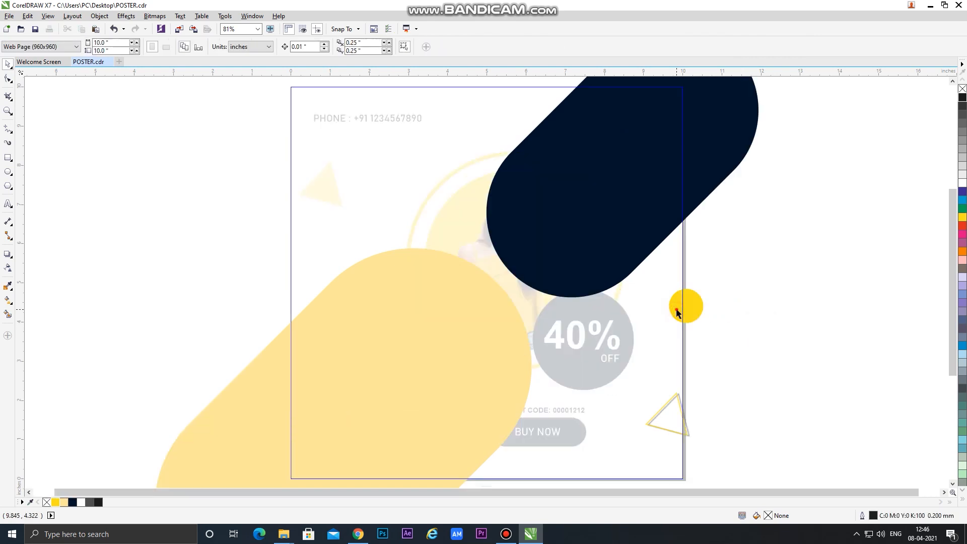
{"action": "scroll", "coordinate": [662, 334], "scroll_direction": "up", "scroll_amount": 2}
{"action": "left_click_drag", "start_coordinate": [737, 265], "coordinate": [734, 420]}
{"action": "left_click", "coordinate": [557, 430]}
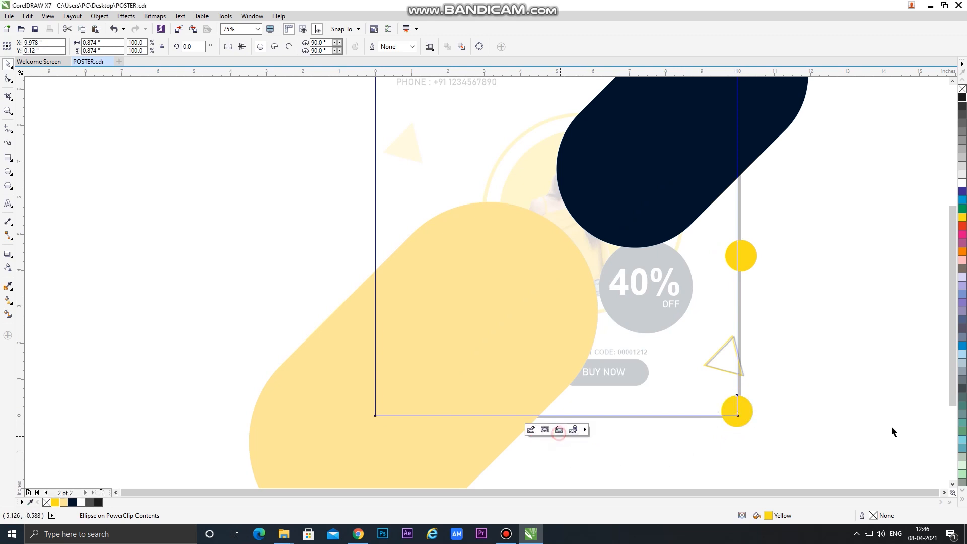
{"action": "left_click", "coordinate": [837, 394]}
{"action": "scroll", "coordinate": [759, 420], "scroll_direction": "down", "scroll_amount": 1}
{"action": "left_click", "coordinate": [747, 418], "text": "ctrl"}
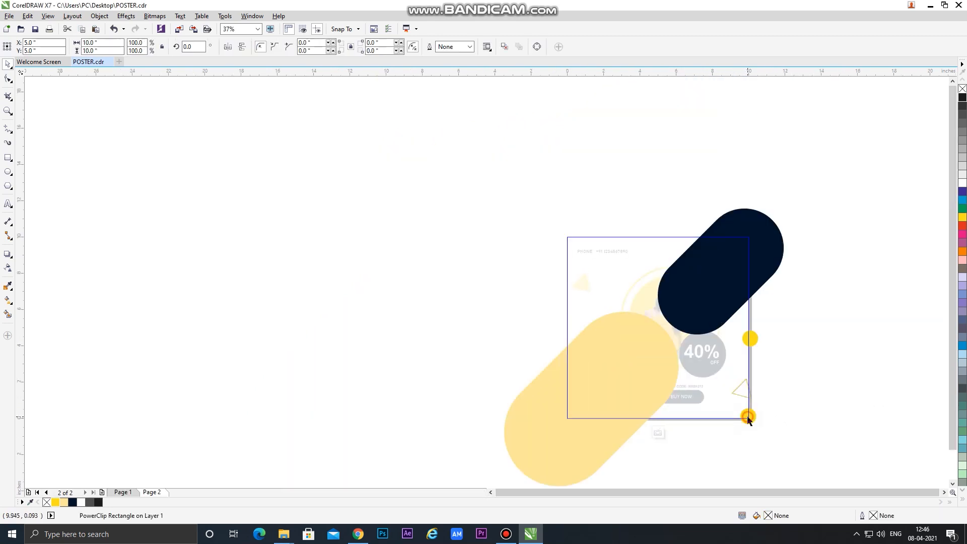
Copy the yellow circle to the top-left corner and to the top edge behind the navy capsule, finishing the PowerClip edit.
{"action": "left_click_drag", "start_coordinate": [747, 415], "coordinate": [571, 236]}
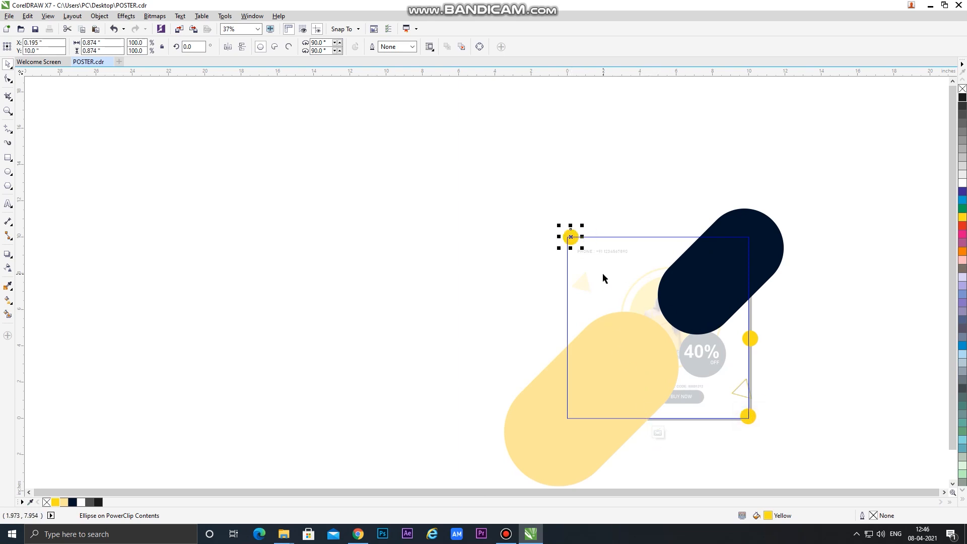
{"action": "left_click_drag", "start_coordinate": [570, 236], "coordinate": [697, 238]}
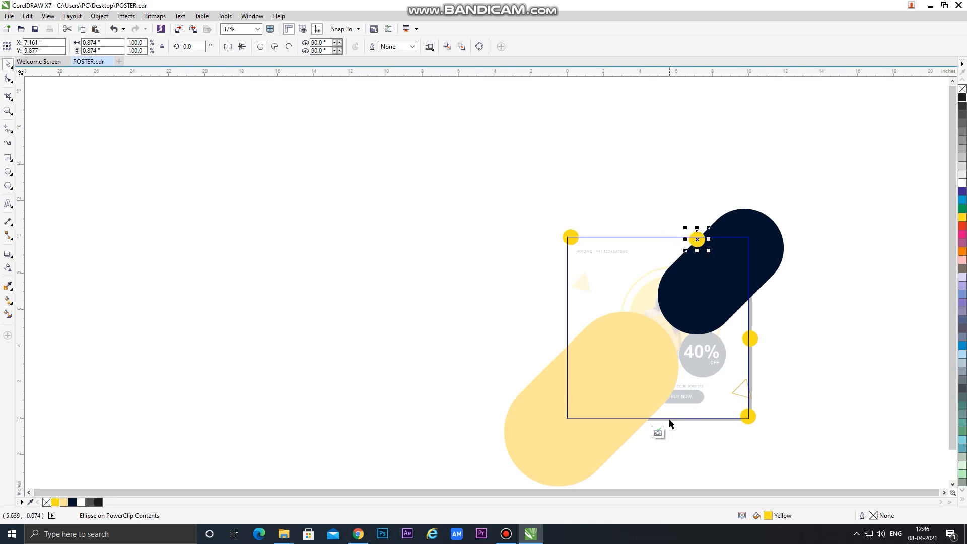
{"action": "key", "text": "shift+Page_Down"}
{"action": "left_click", "coordinate": [657, 432]}
{"action": "left_click", "coordinate": [881, 367]}
{"action": "key", "text": "F4"}
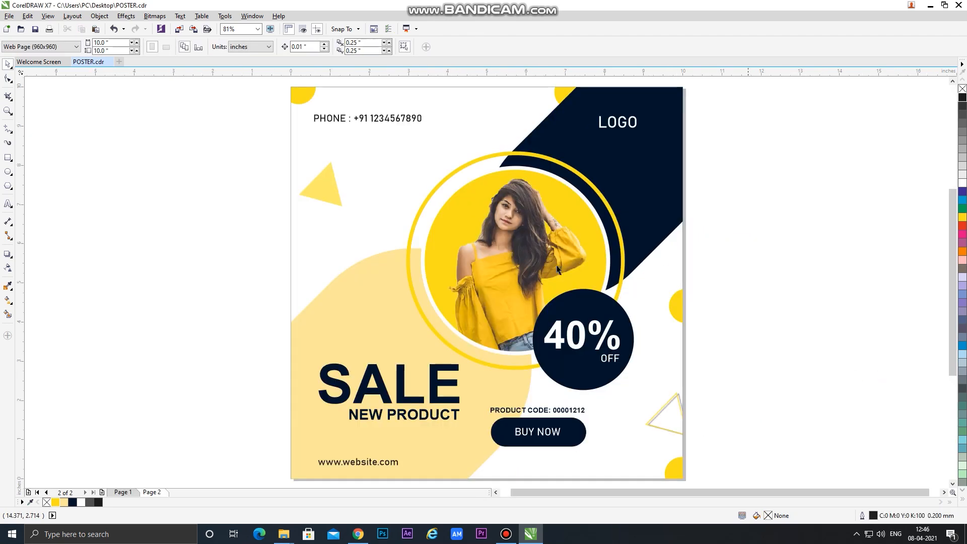
Try a copy of the solid yellow triangle between the original and the model photo.
{"action": "left_click", "coordinate": [326, 184]}
{"action": "left_click_drag", "start_coordinate": [324, 186], "coordinate": [394, 246]}
{"action": "scroll", "coordinate": [403, 258], "scroll_direction": "up", "scroll_amount": 3}
{"action": "scroll", "coordinate": [427, 253], "scroll_direction": "down", "scroll_amount": 2}
{"action": "left_click", "coordinate": [210, 228]}
{"action": "key", "text": "shift+F4"}
{"action": "left_click", "coordinate": [392, 258]}
{"action": "key", "text": "Delete"}
Preview the finished poster in full screen with nothing selected.
{"action": "left_click", "coordinate": [192, 150]}
{"action": "key", "text": "F9"}
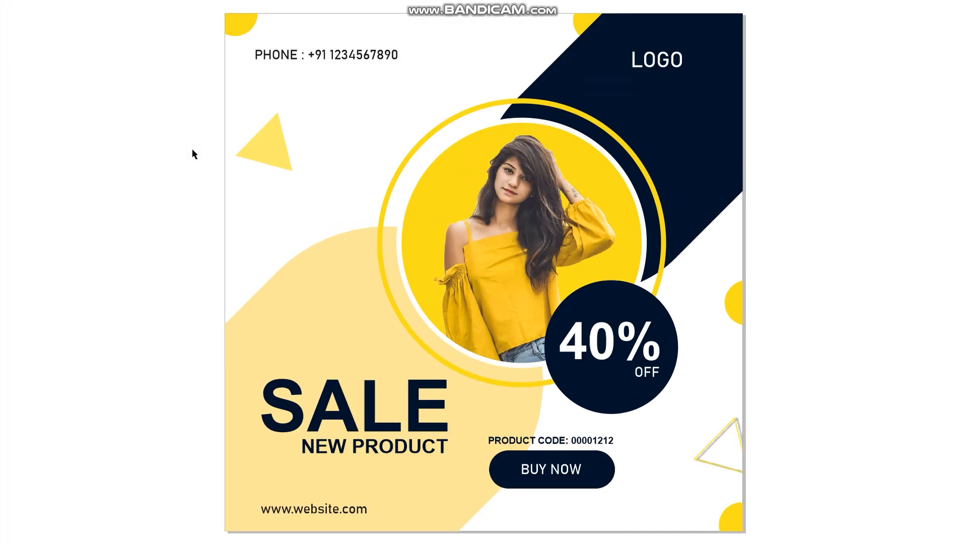